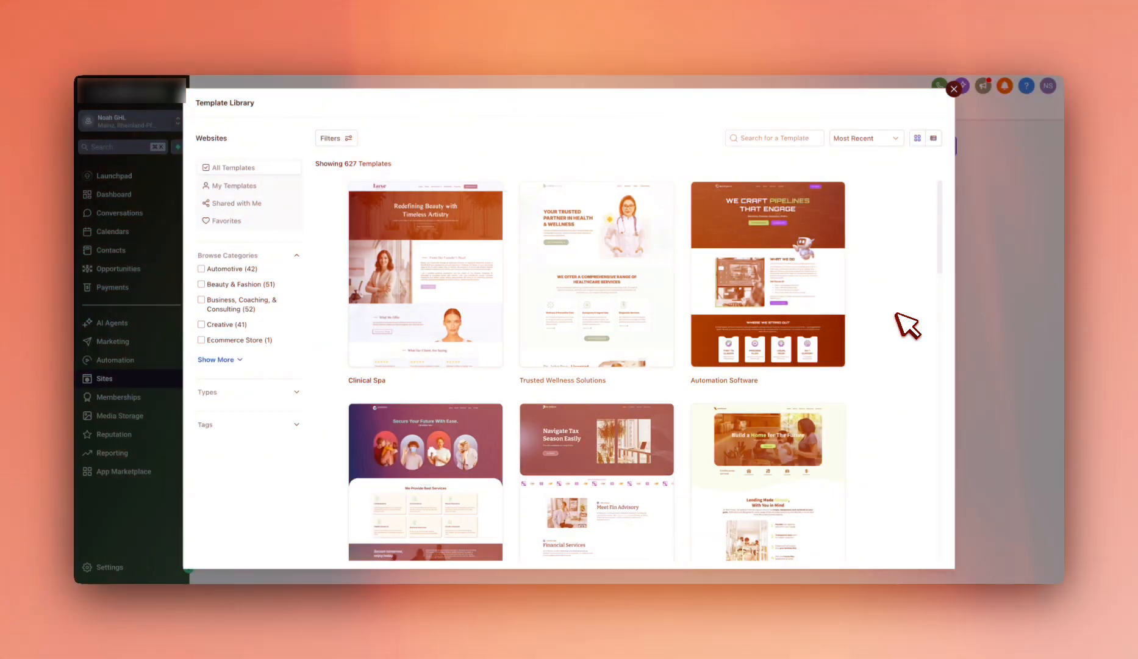
Browse the website template library and choose the Physiotherapy template
scroll(908, 325, down, 1)
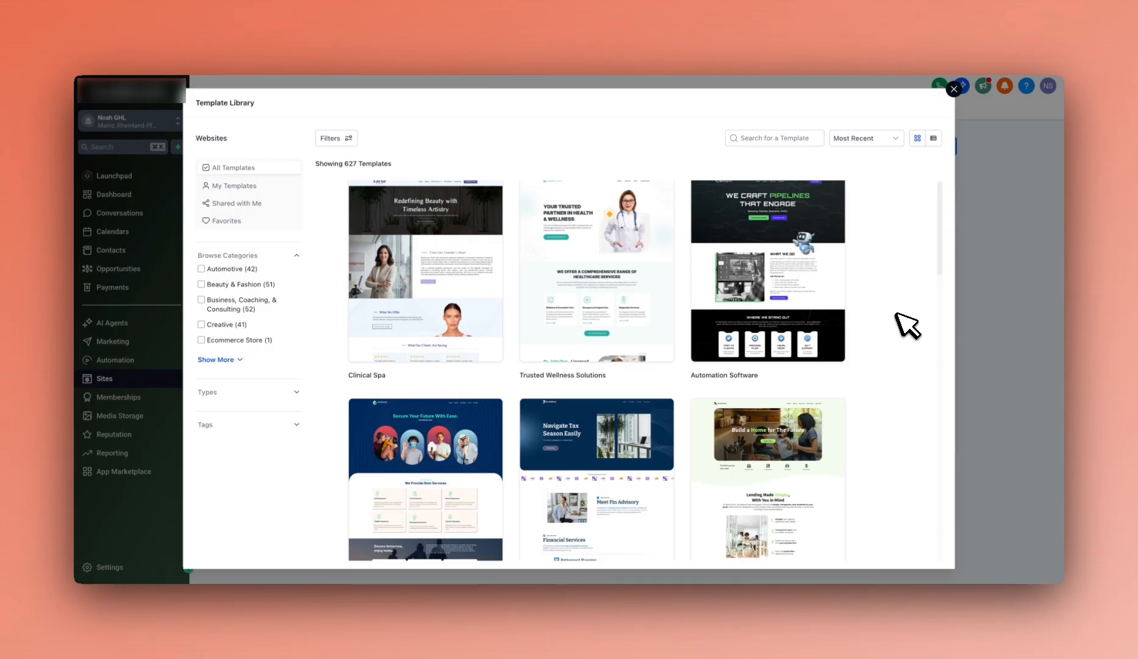
scroll(908, 325, down, 3)
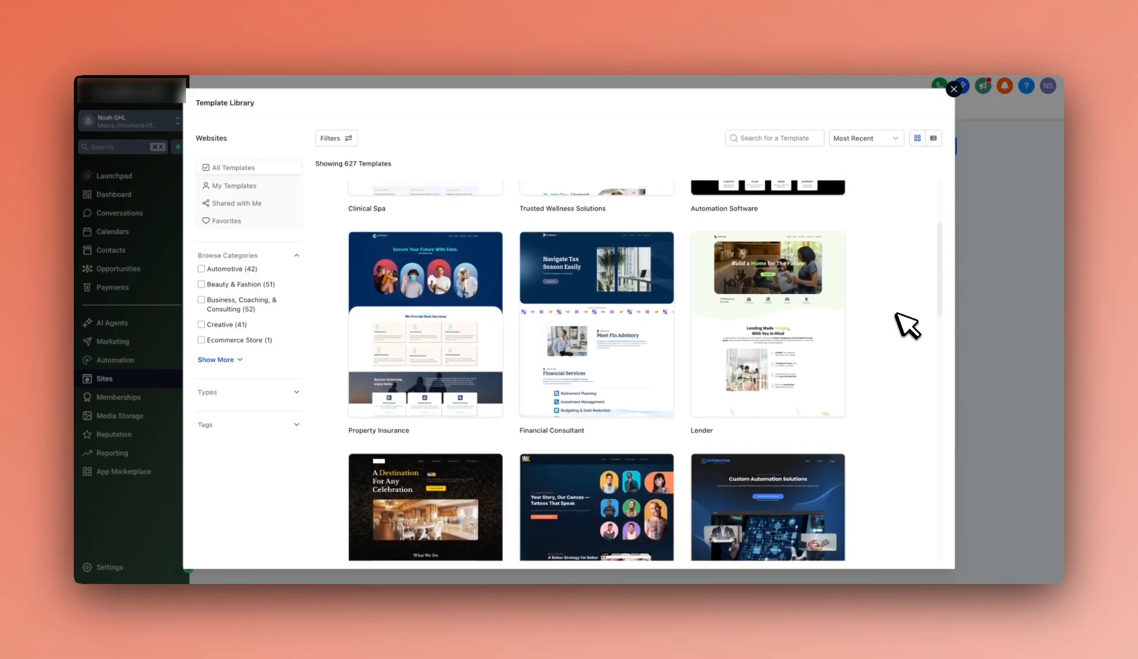
scroll(908, 325, down, 2)
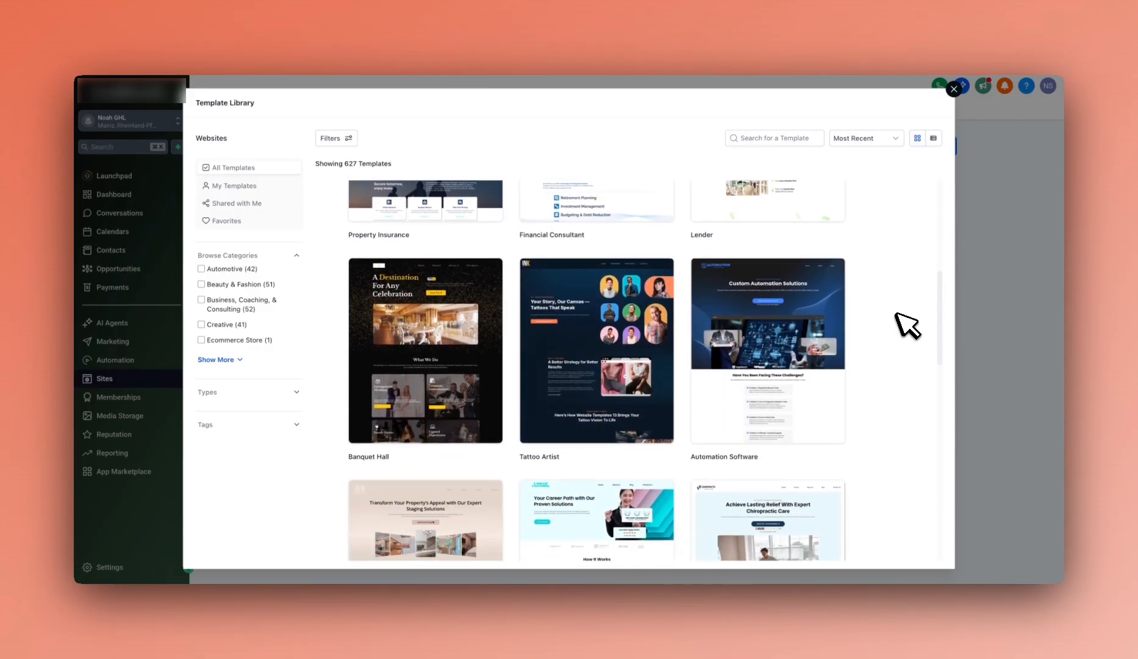
scroll(907, 325, down, 3)
scroll(908, 325, down, 5)
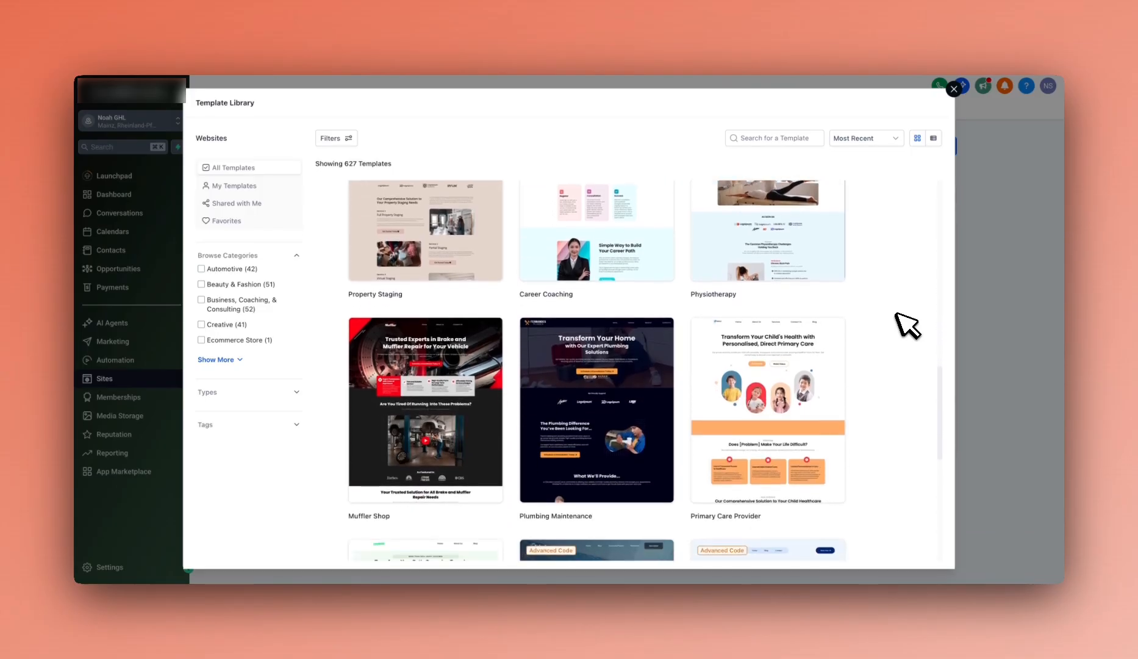
scroll(908, 325, down, 1)
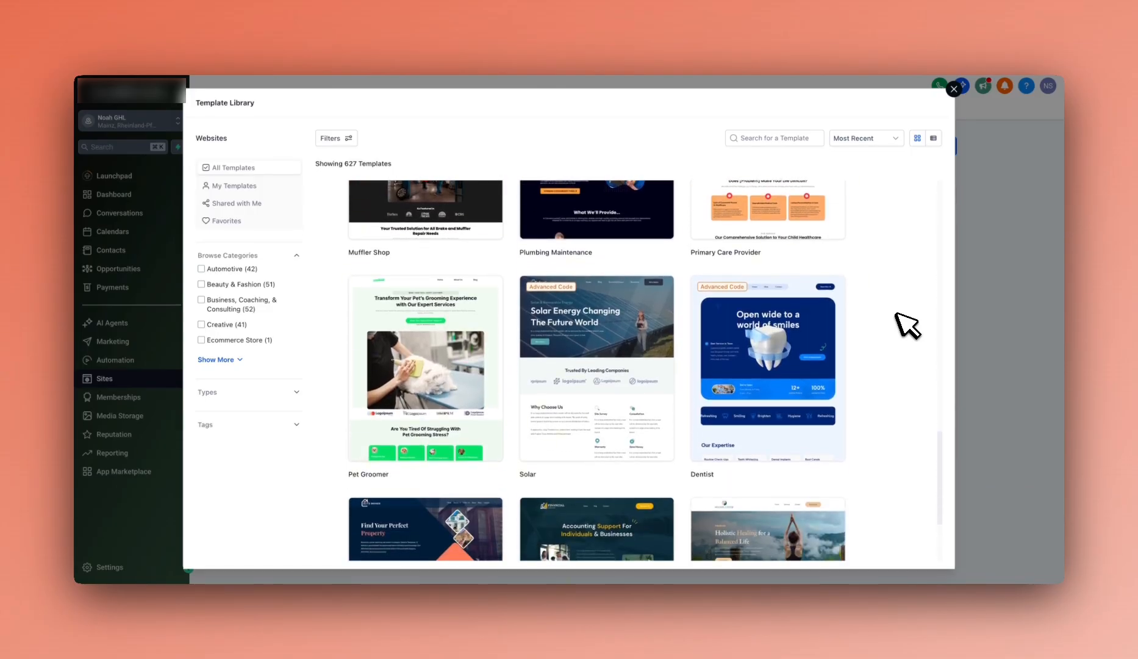
scroll(907, 325, down, 2)
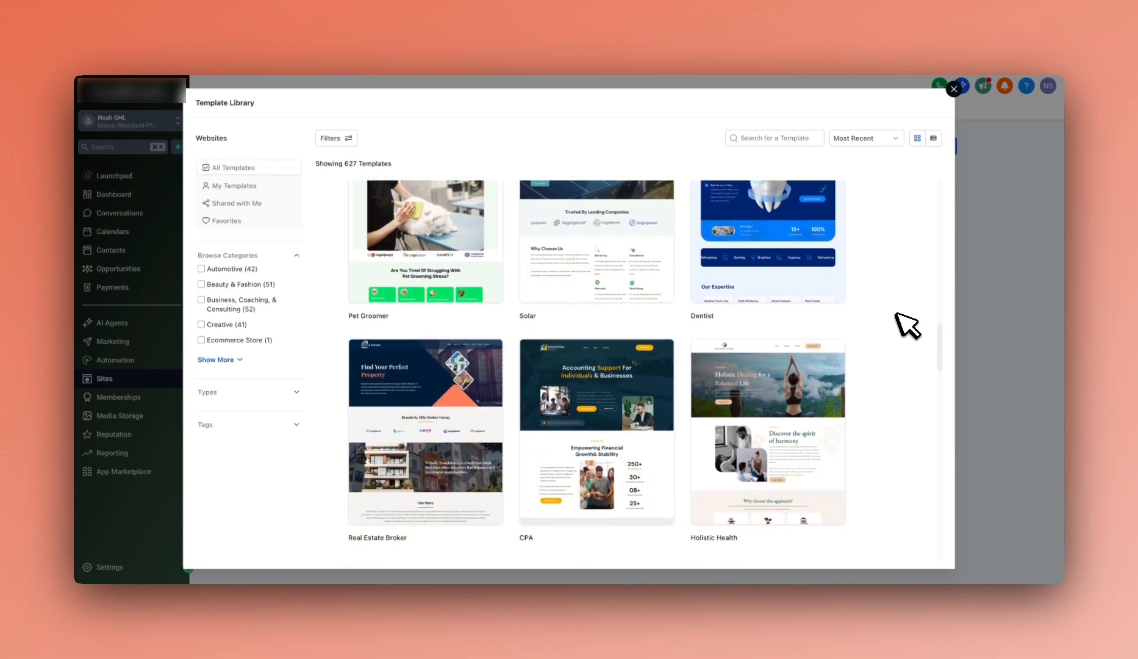
scroll(908, 325, down, 1)
scroll(907, 326, up, 5)
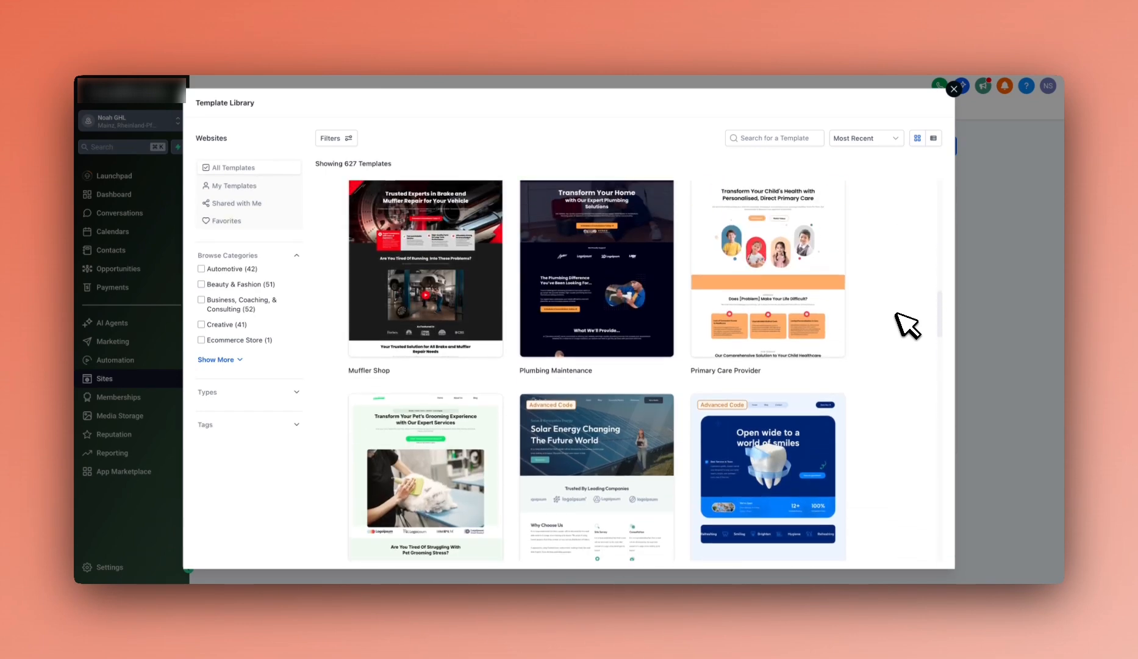
scroll(908, 325, up, 4)
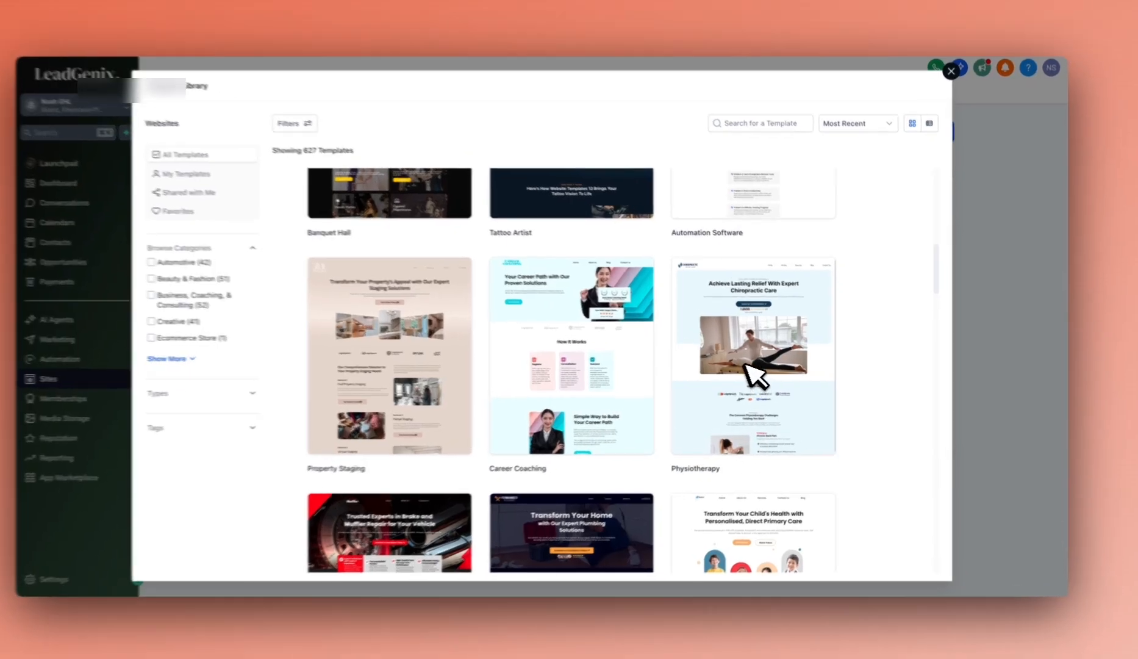
mouse_move(766, 369)
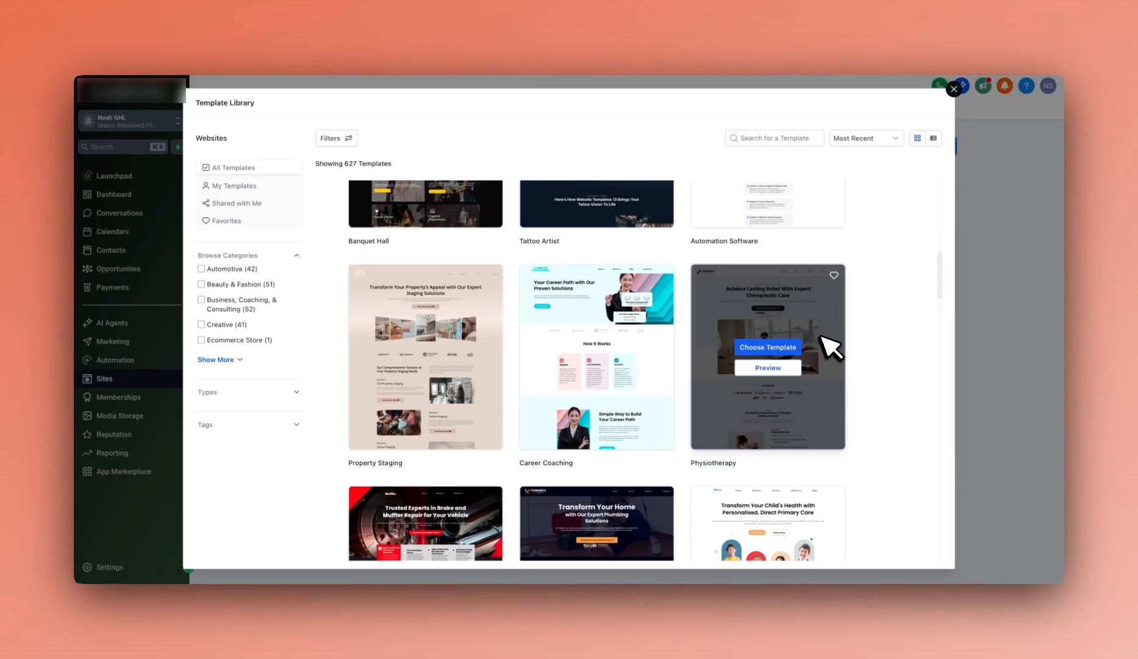
click(791, 347)
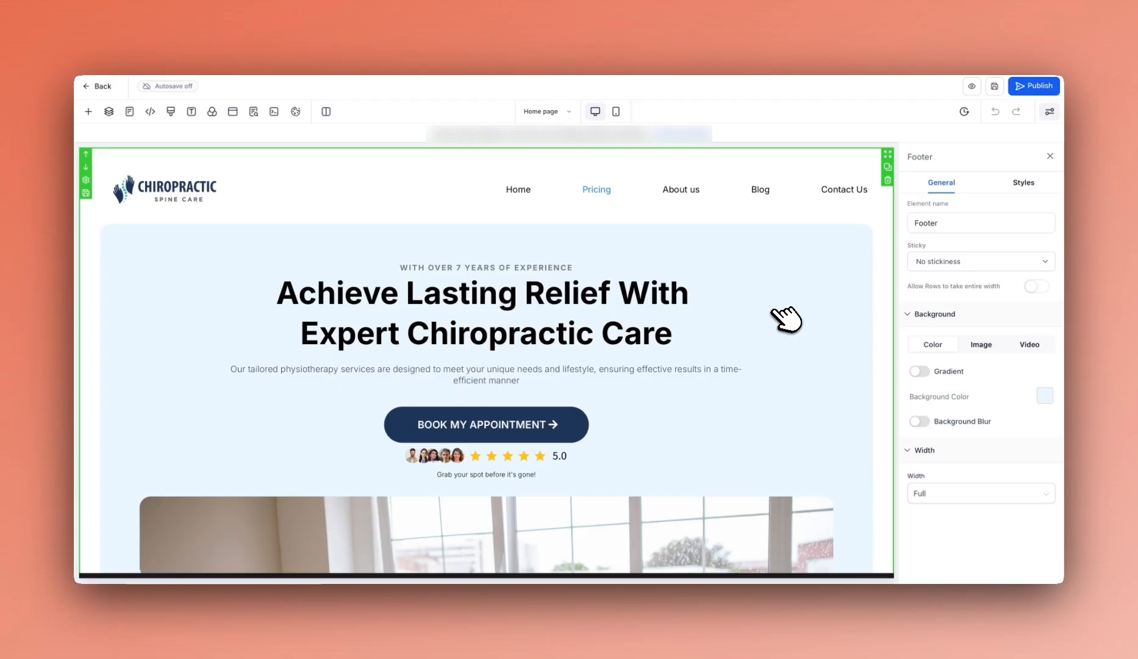
Review the home page layout in the editor, from the hero section down to the physiotherapy problem section
scroll(787, 318, down, 1)
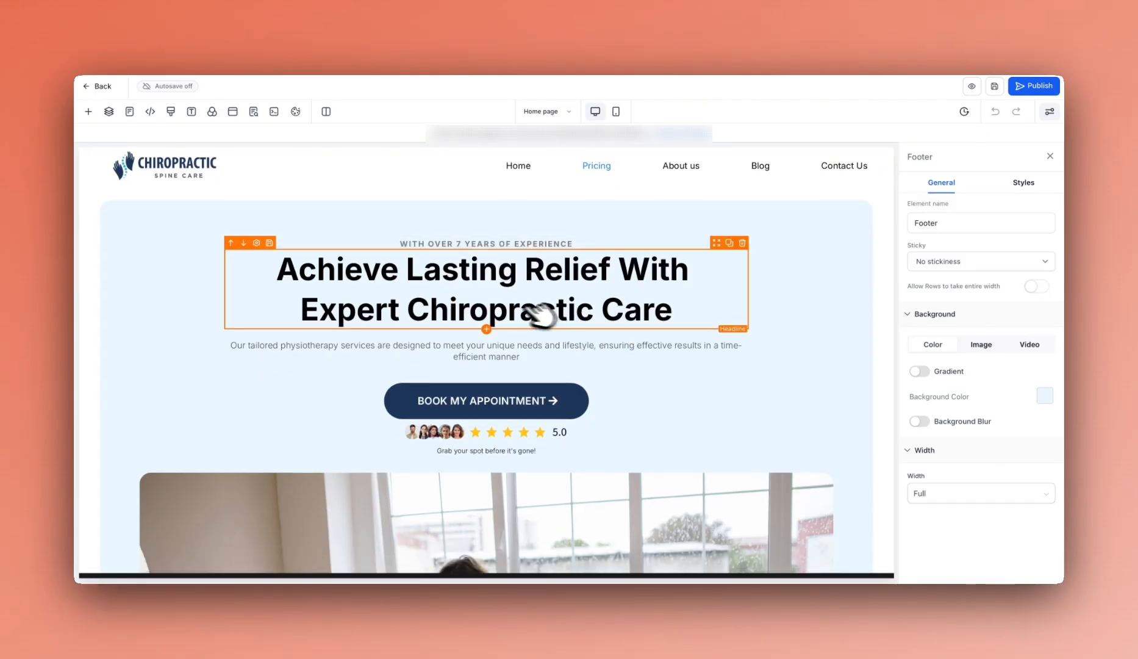
scroll(540, 305, down, 5)
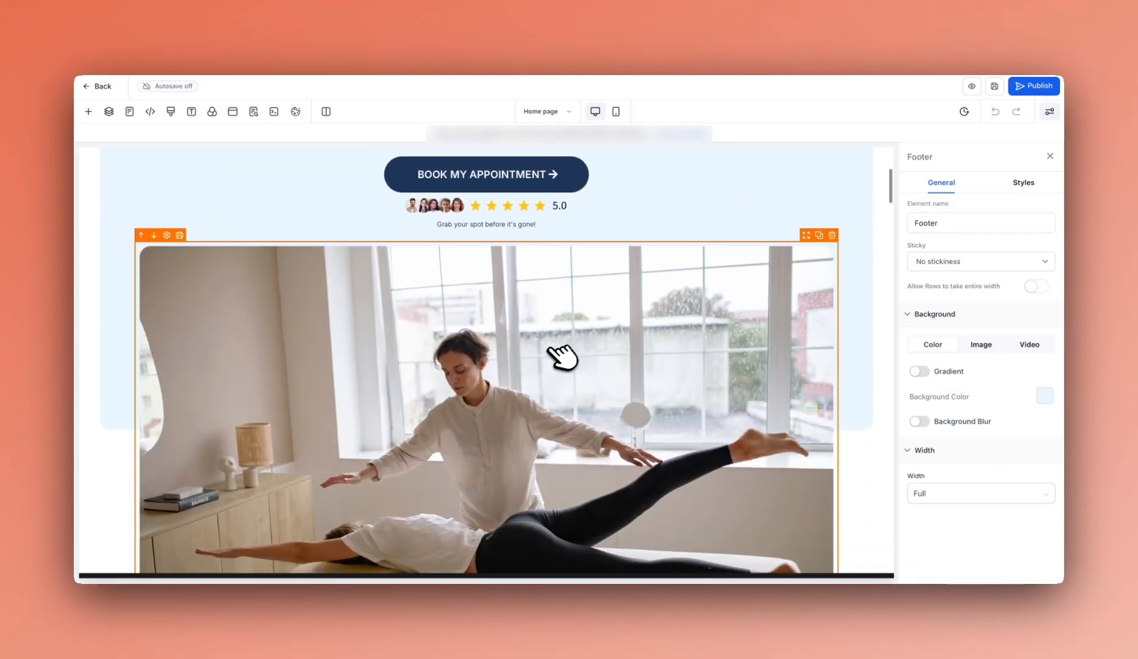
scroll(646, 321, up, 5)
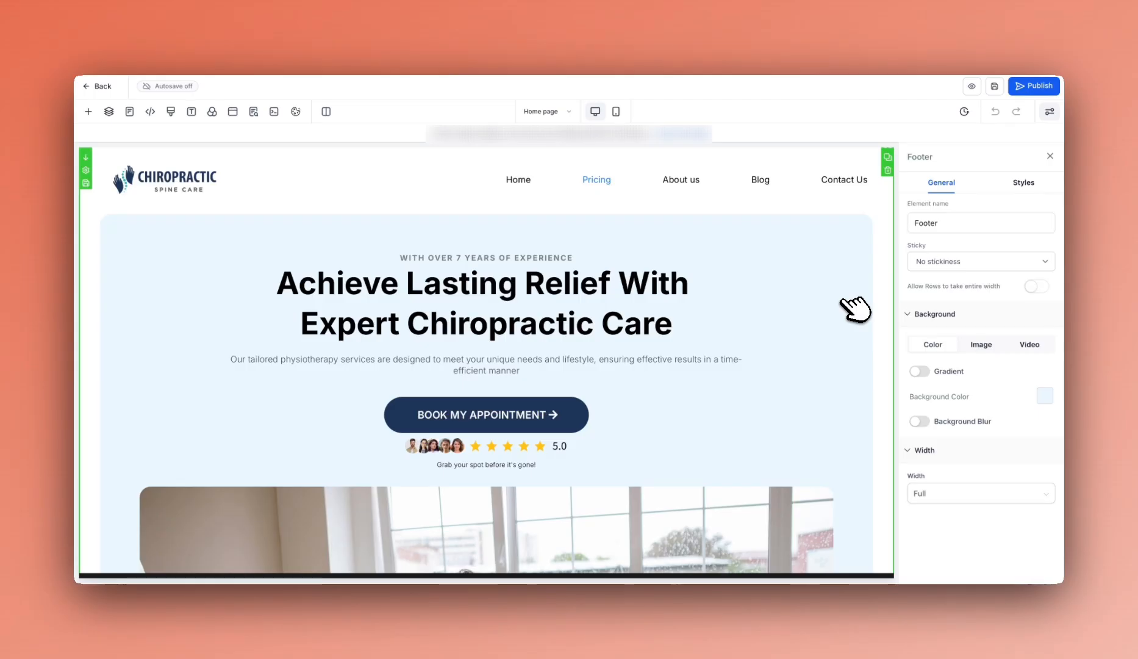
scroll(734, 403, down, 3)
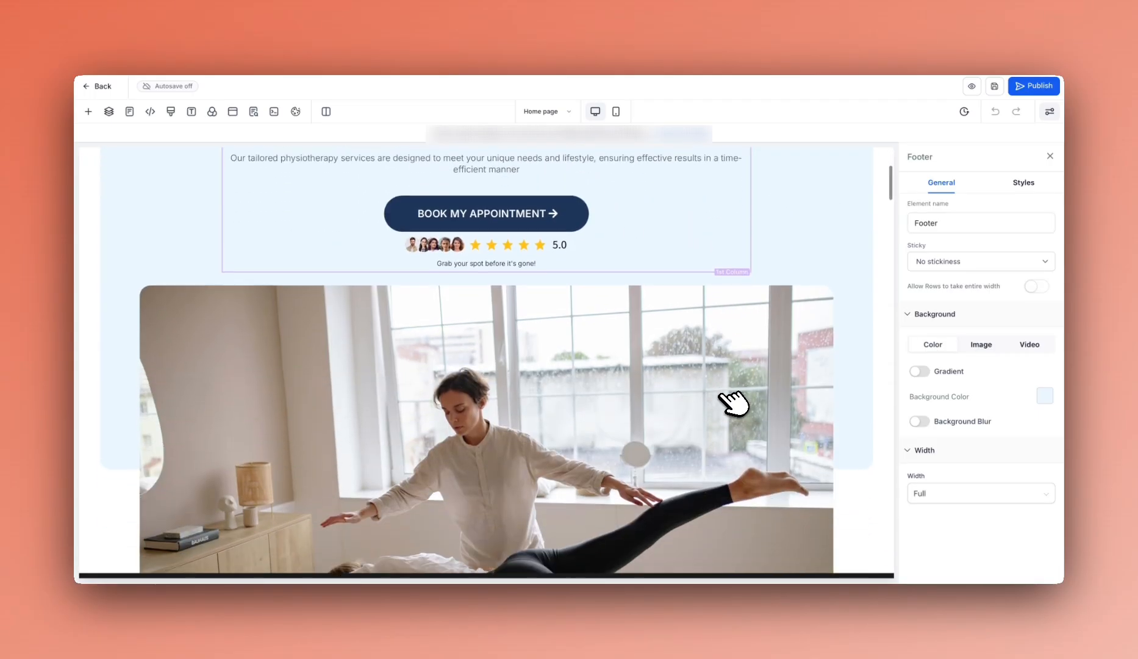
scroll(734, 403, down, 10)
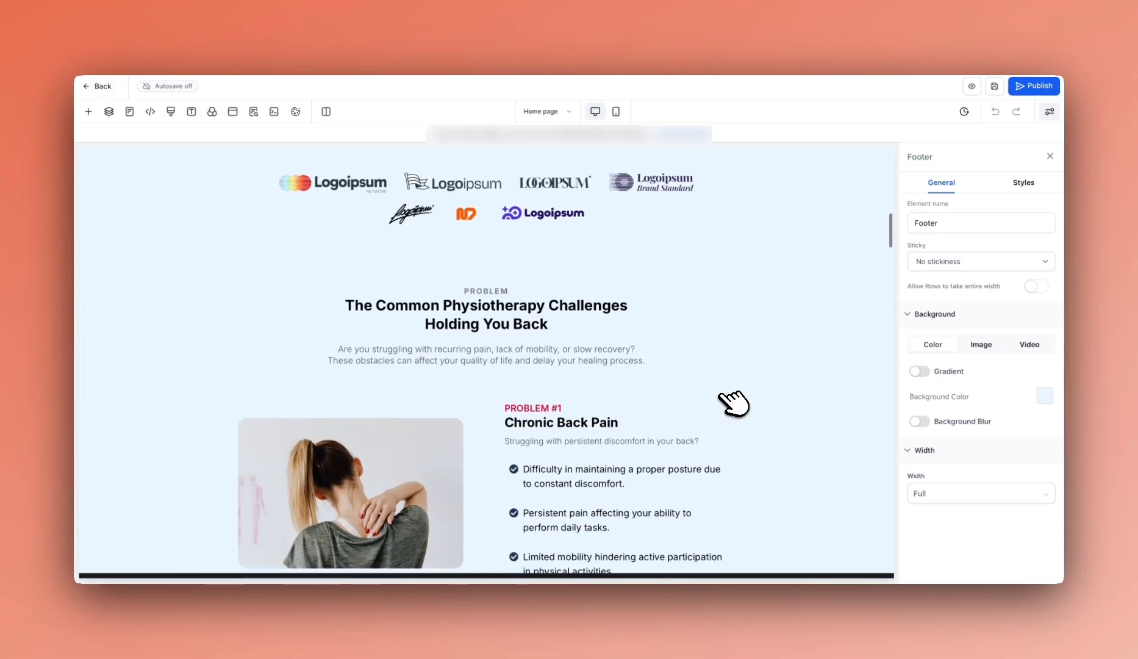
scroll(734, 403, down, 5)
scroll(732, 399, up, 15)
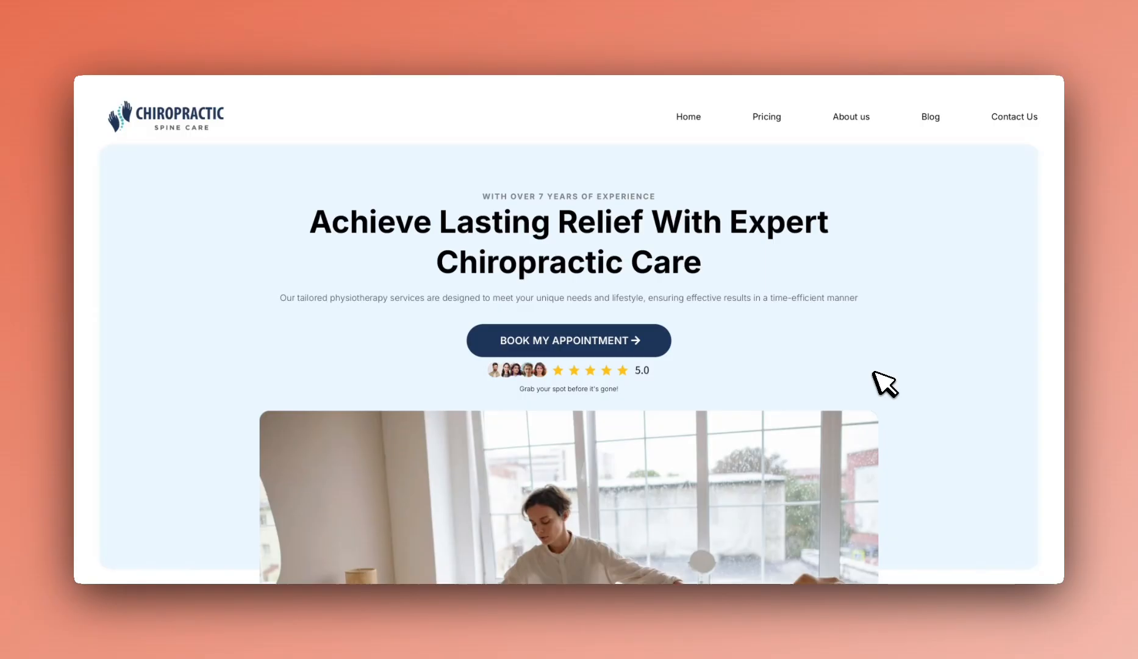
Examine the page preview from the hero through the problem, video, core offers, testimonials and Why Choose Us sections
scroll(876, 373, down, 10)
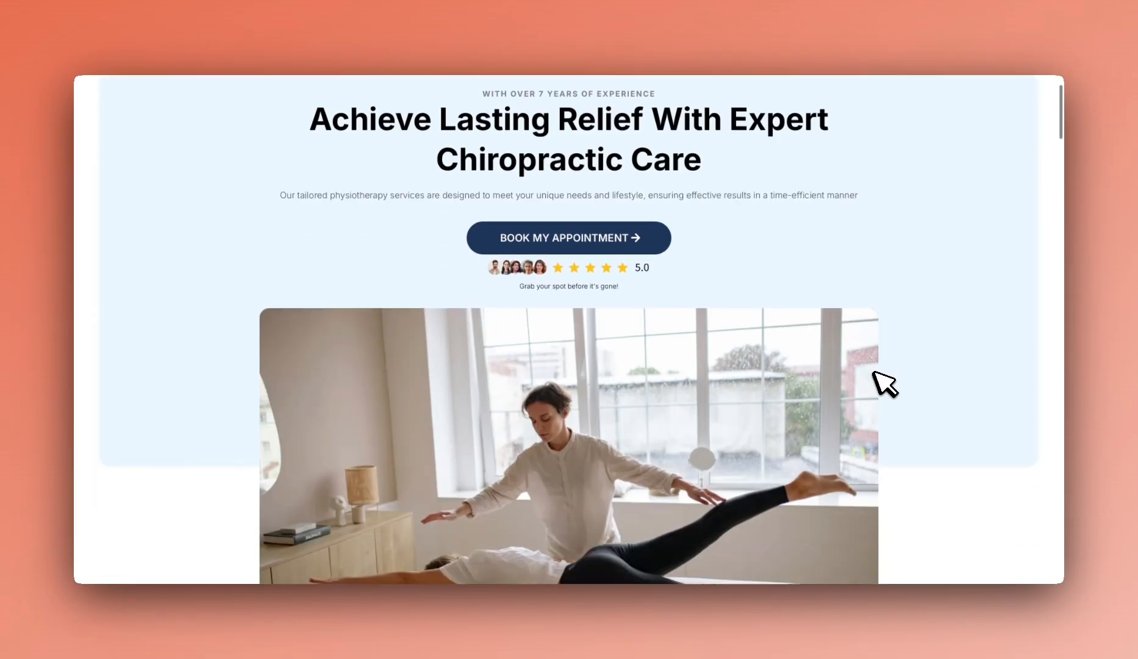
scroll(875, 373, down, 10)
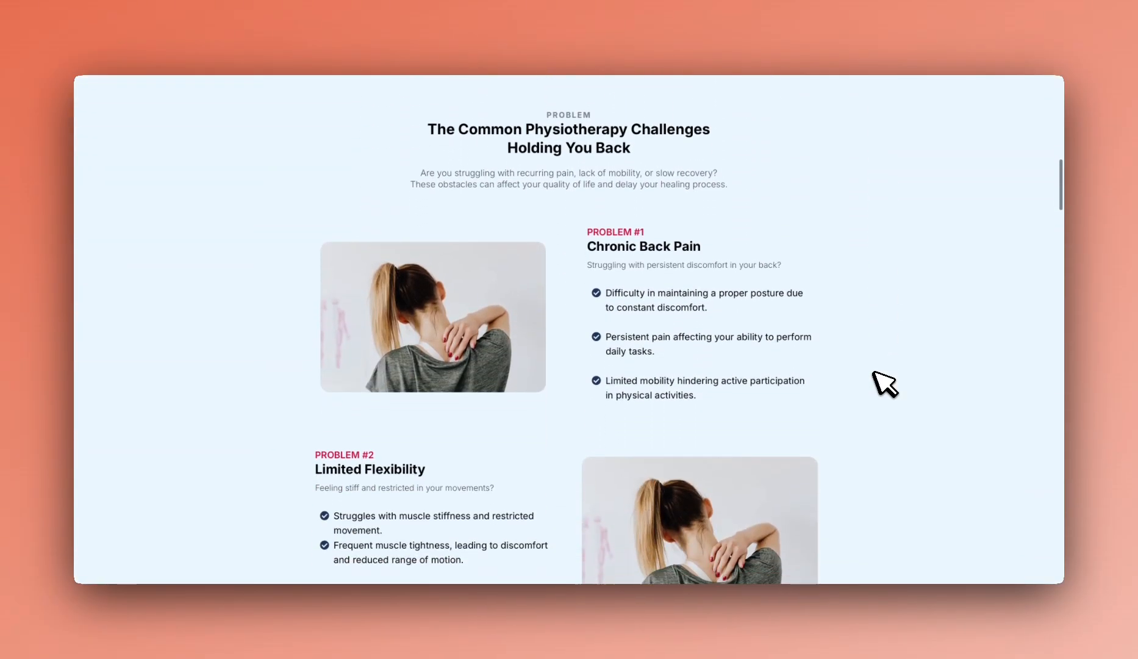
scroll(885, 383, down, 10)
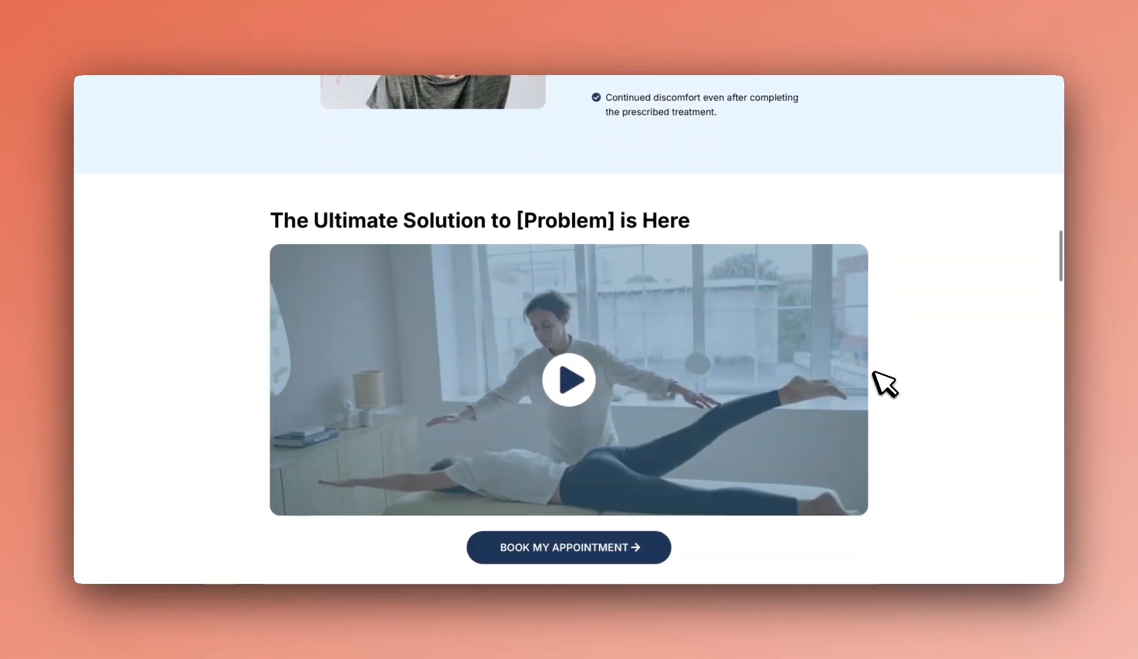
scroll(884, 383, down, 6)
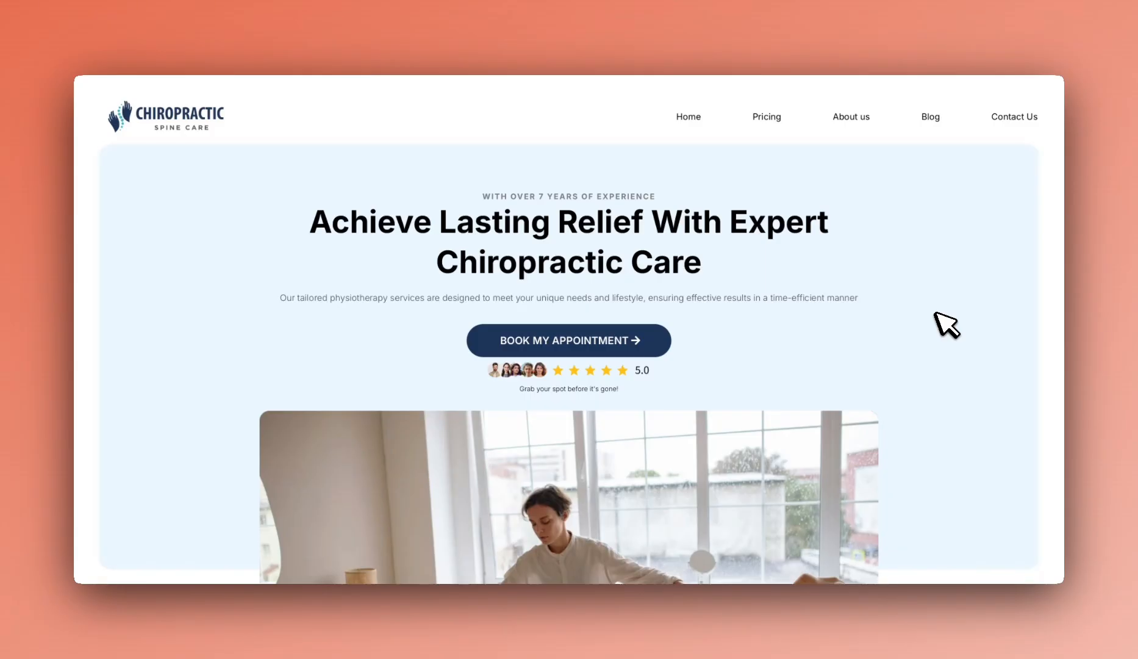
scroll(947, 324, down, 10)
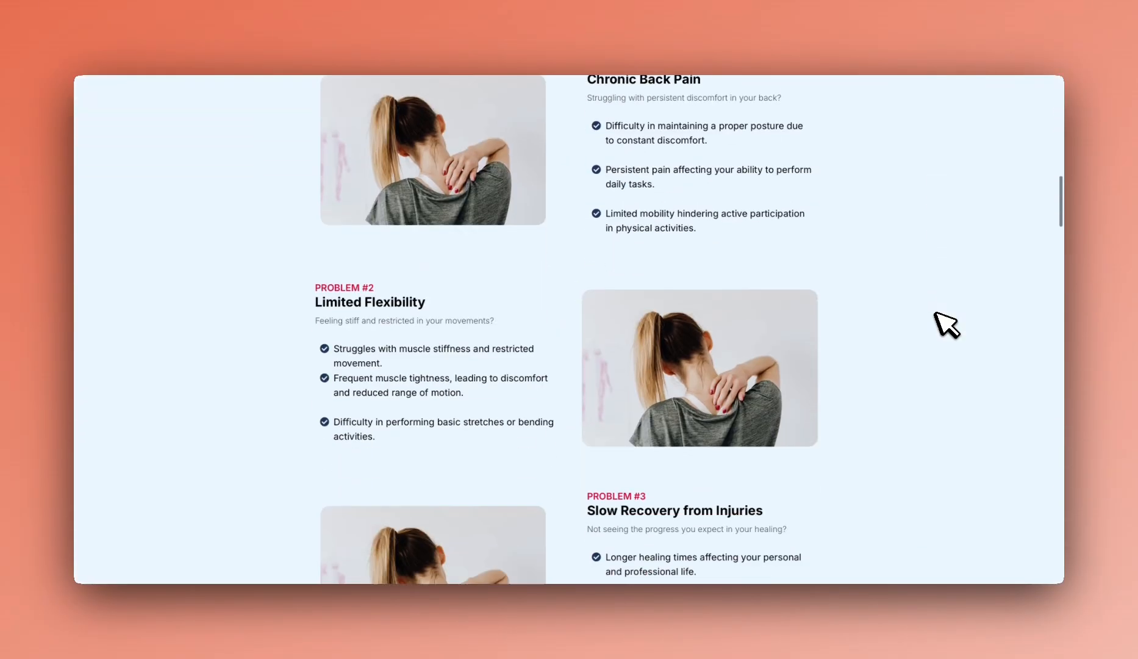
scroll(947, 325, down, 10)
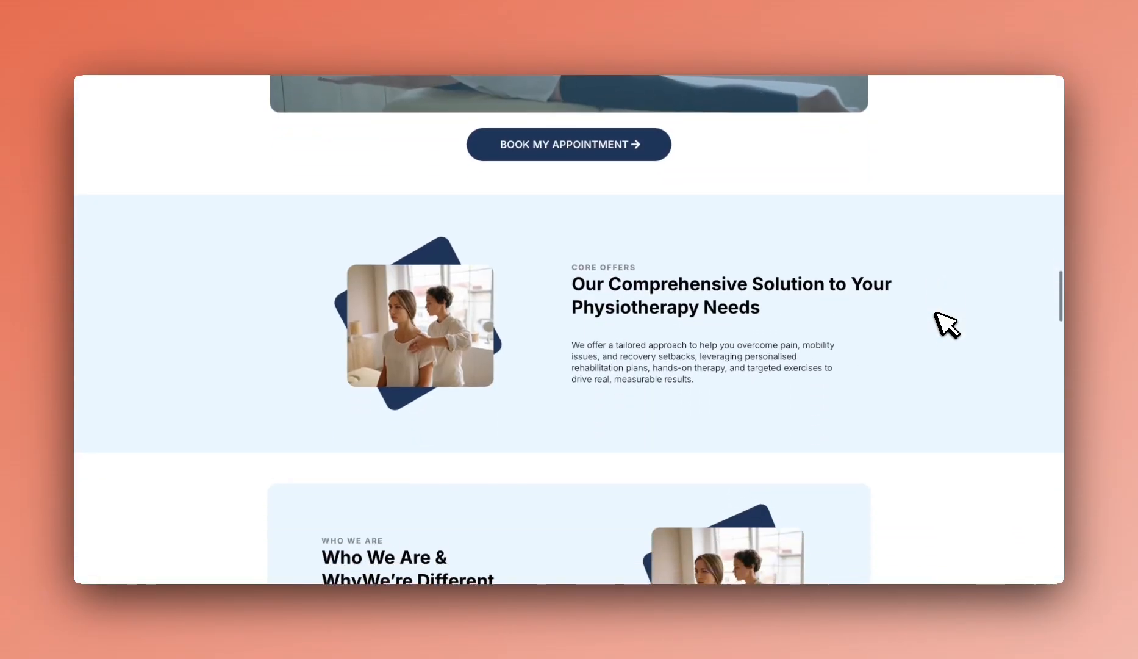
scroll(947, 324, down, 10)
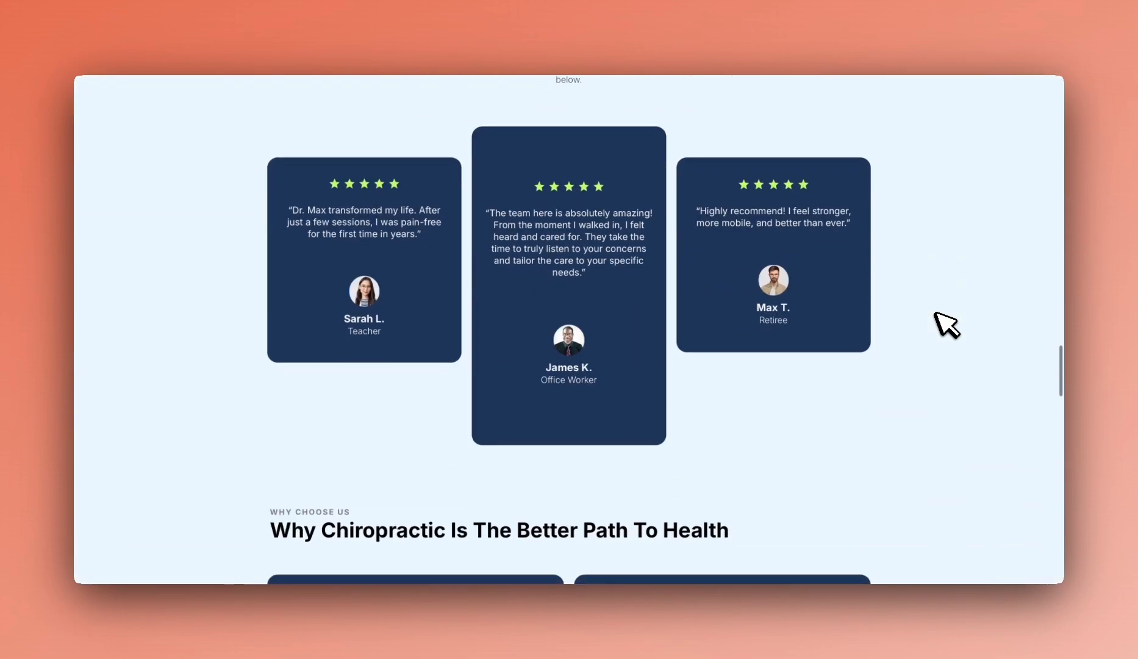
scroll(947, 324, down, 5)
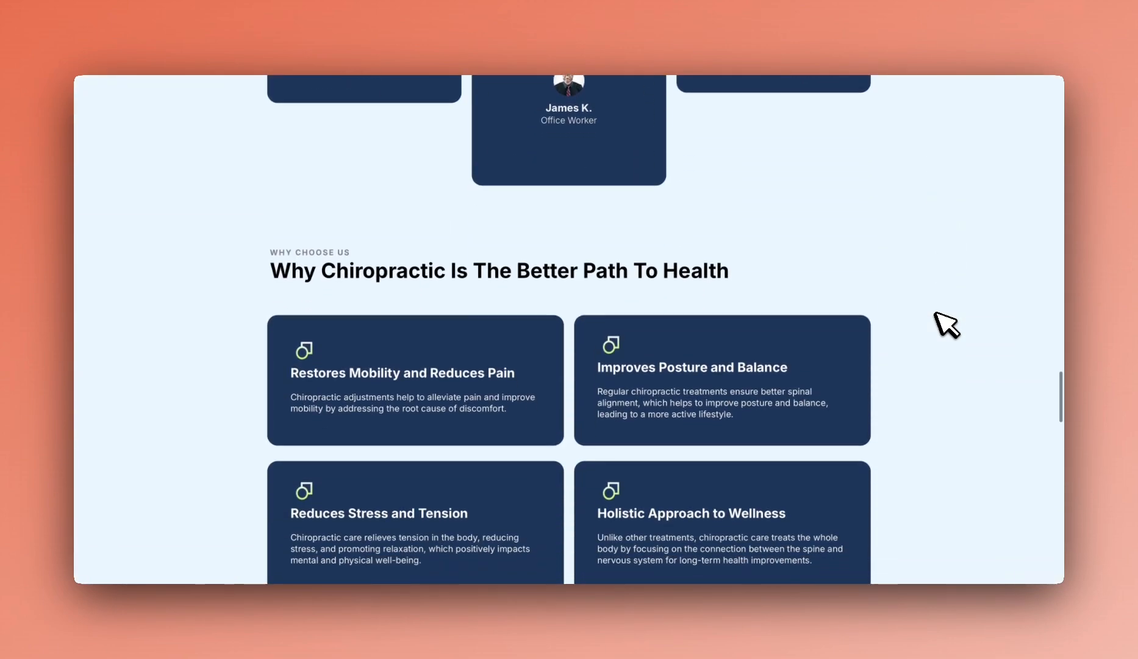
scroll(942, 323, down, 10)
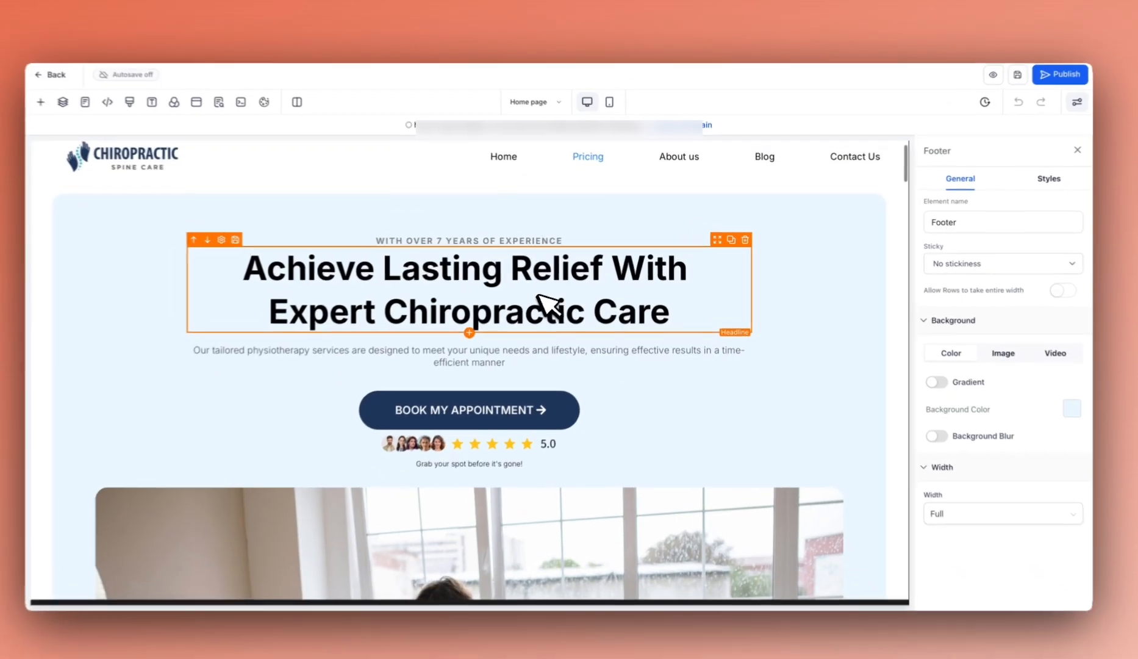
Replace the hero headline with a custom code element and check its letter-headline styling in the code editor
click(558, 299)
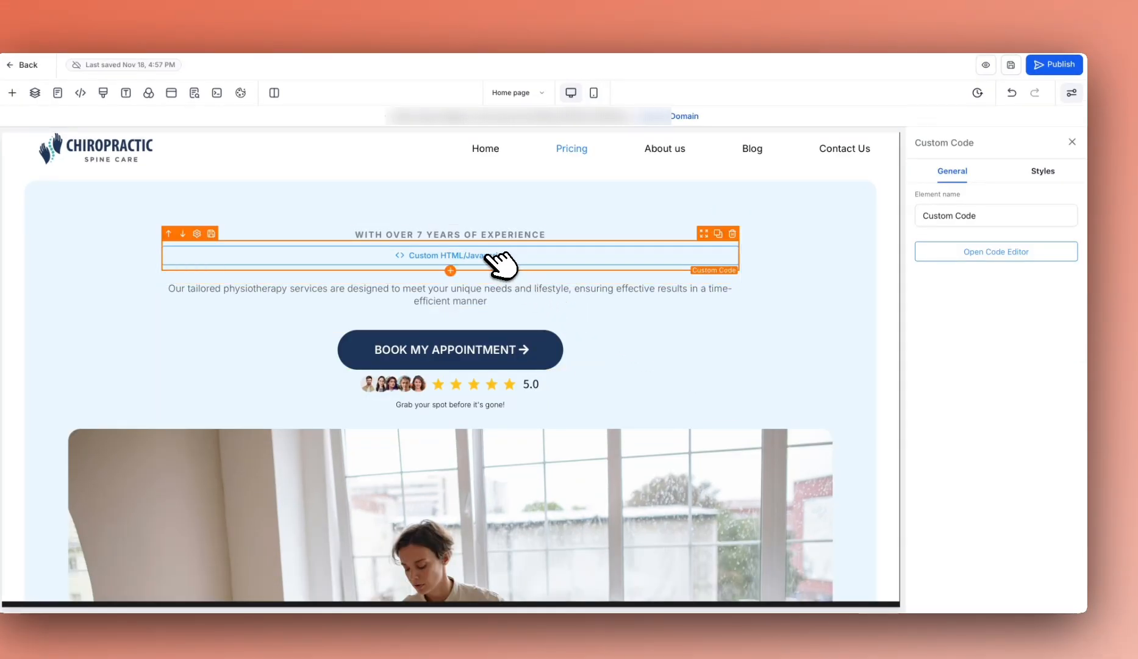
click(952, 253)
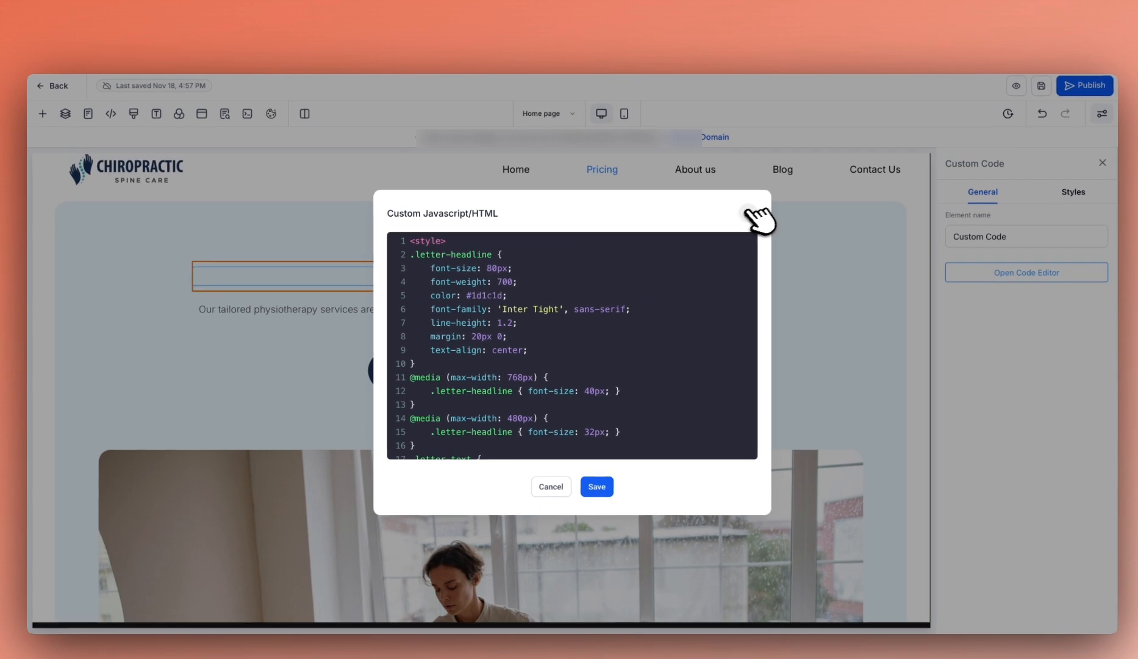
click(728, 200)
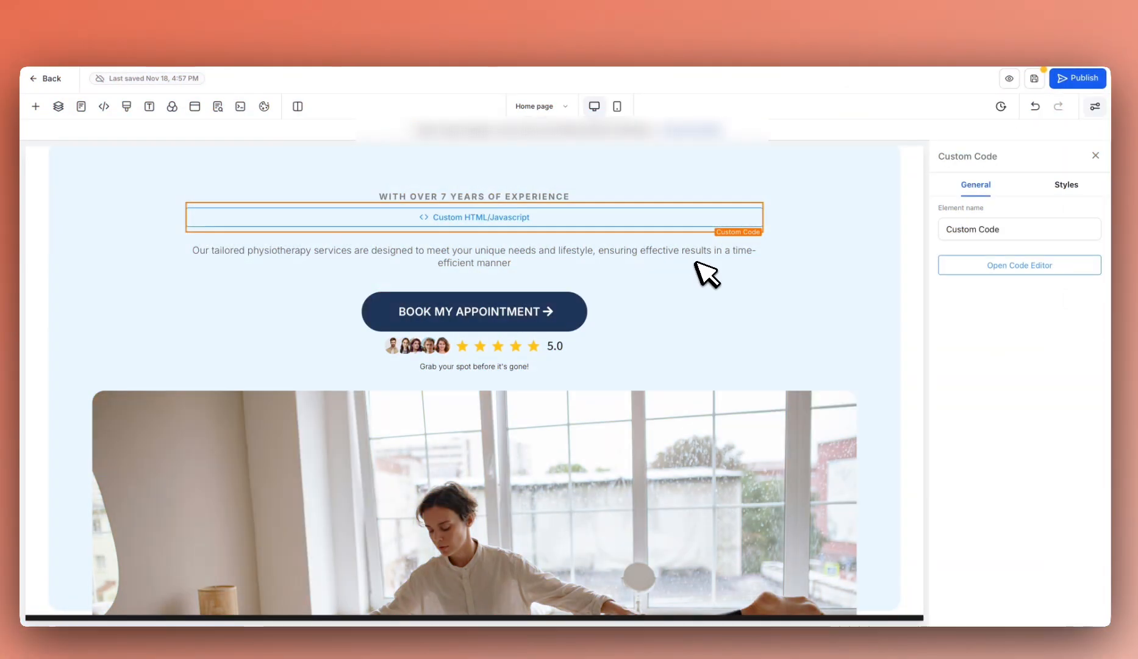
Open the element library for adding an element below the second logo row in the As Seen On section
scroll(650, 318, down, 10)
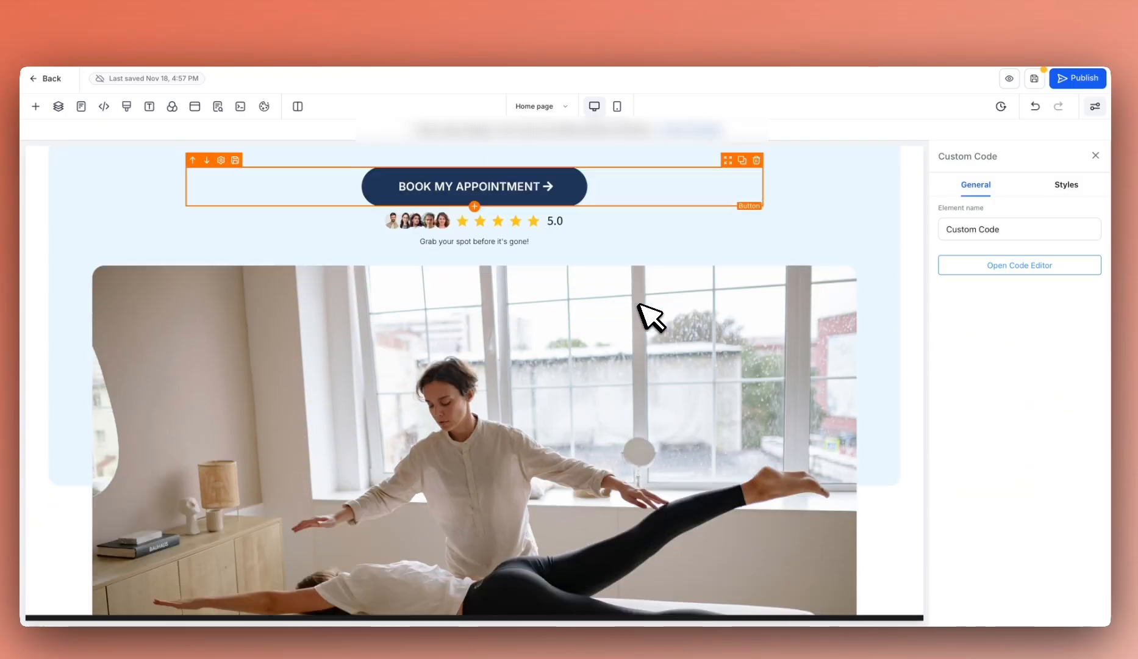
scroll(636, 291, down, 5)
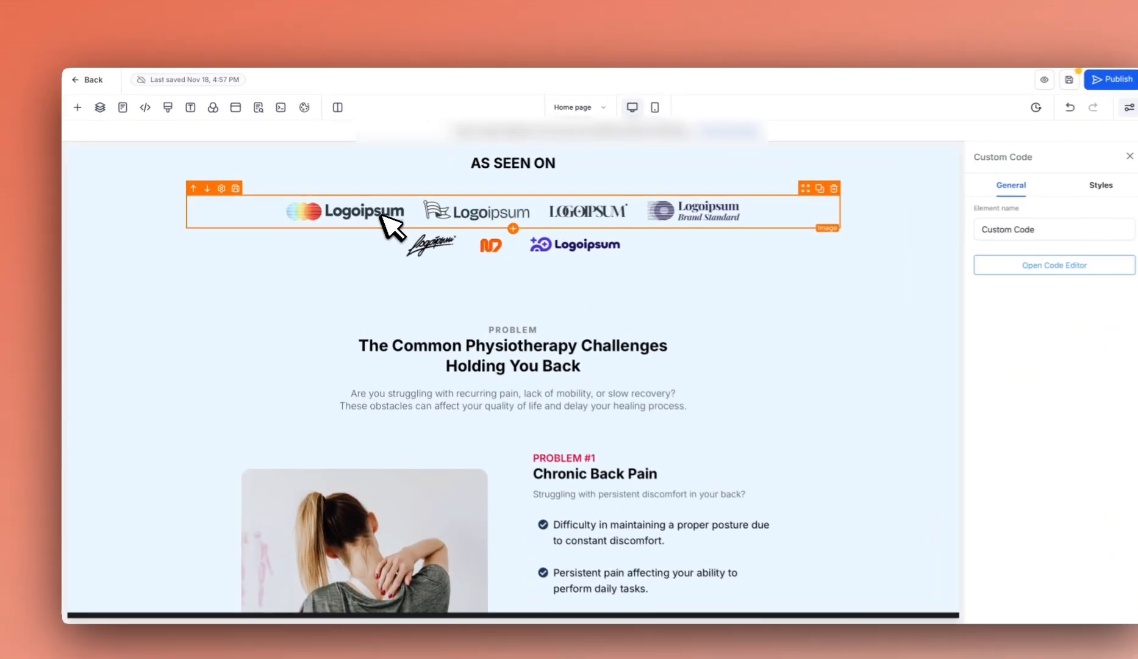
click(381, 213)
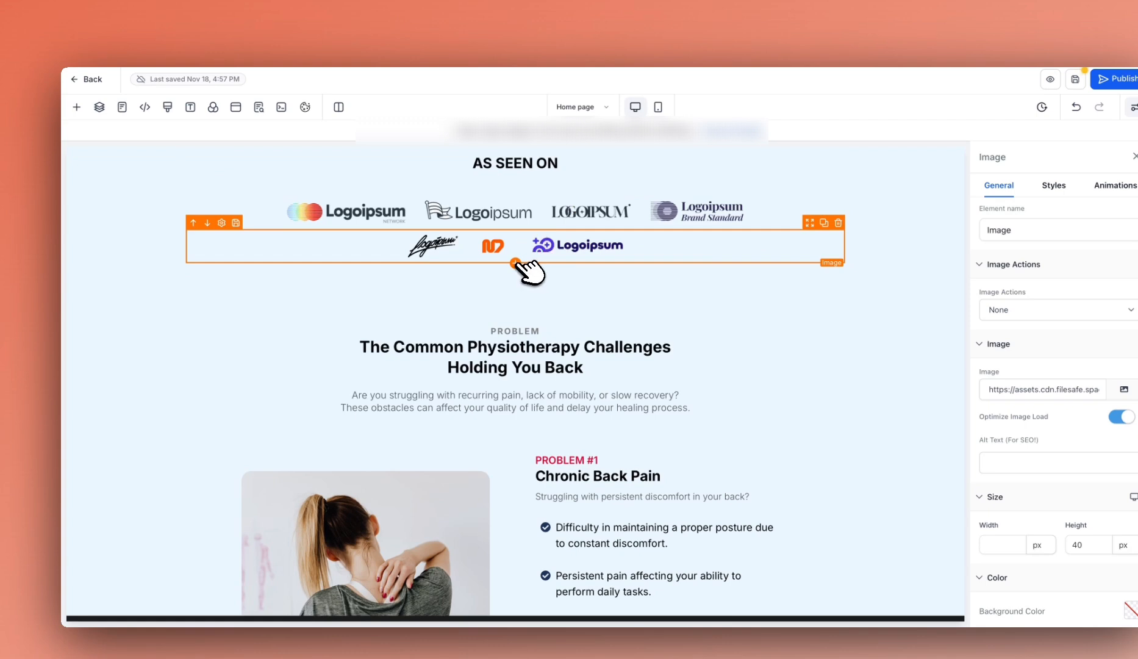
click(516, 263)
double_click(202, 194)
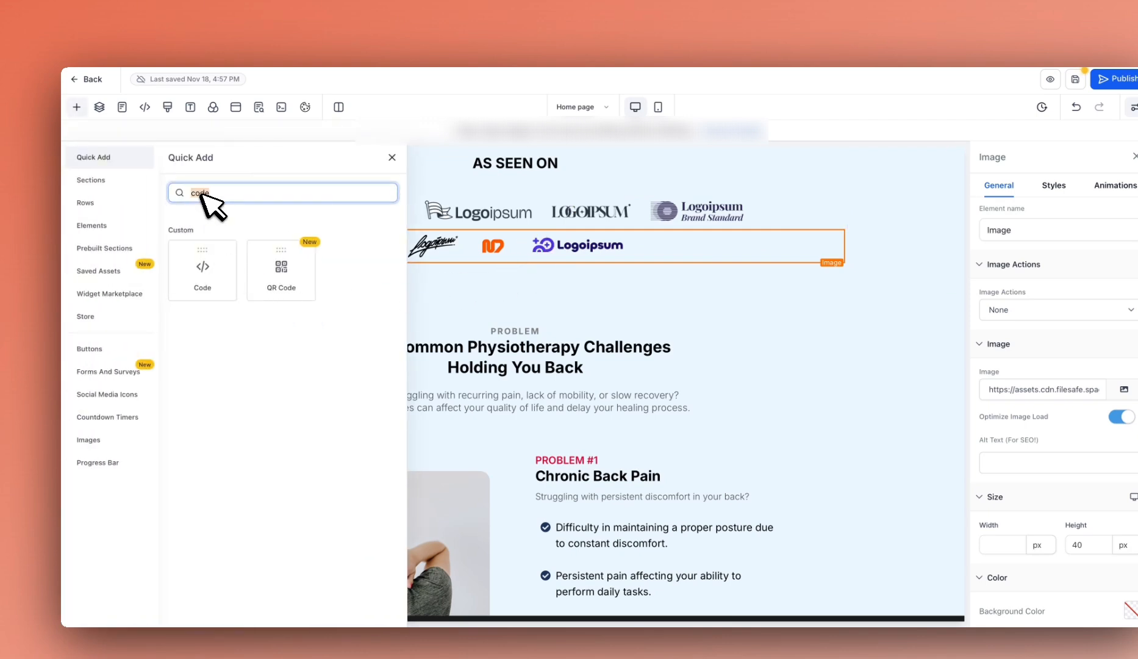
text(scro)
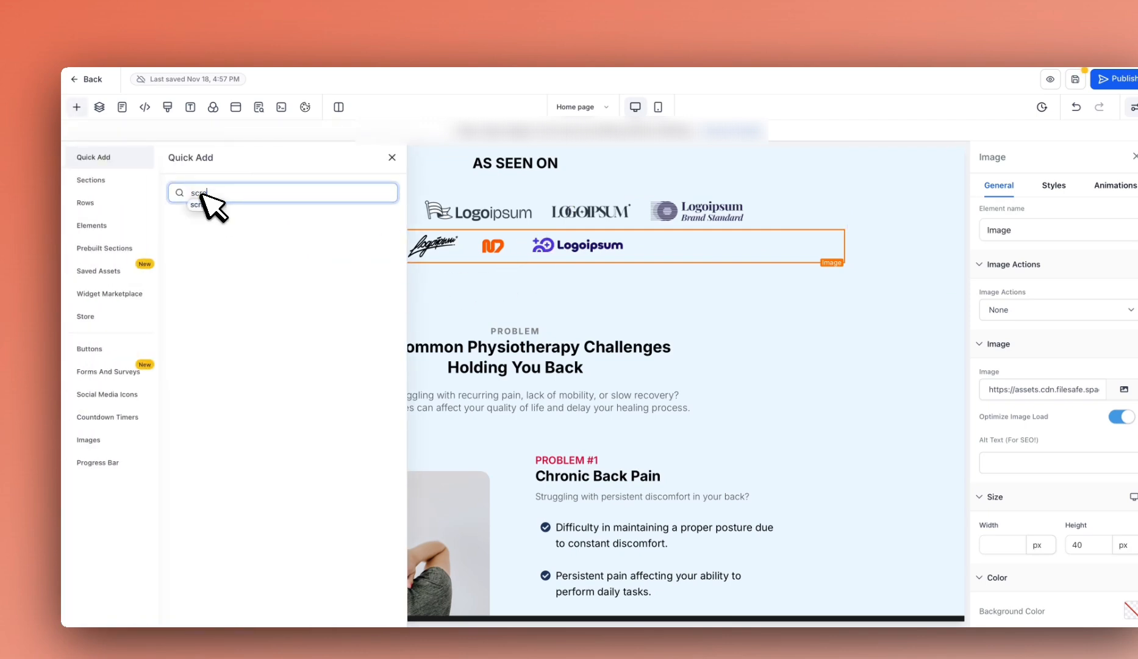
key(BackSpace)
key(BackSpace)
key(BackSpace)
key(BackSpace)
Search the elements for "logo" and insert a Logo Showcase below the As Seen On logo rows
text(logo)
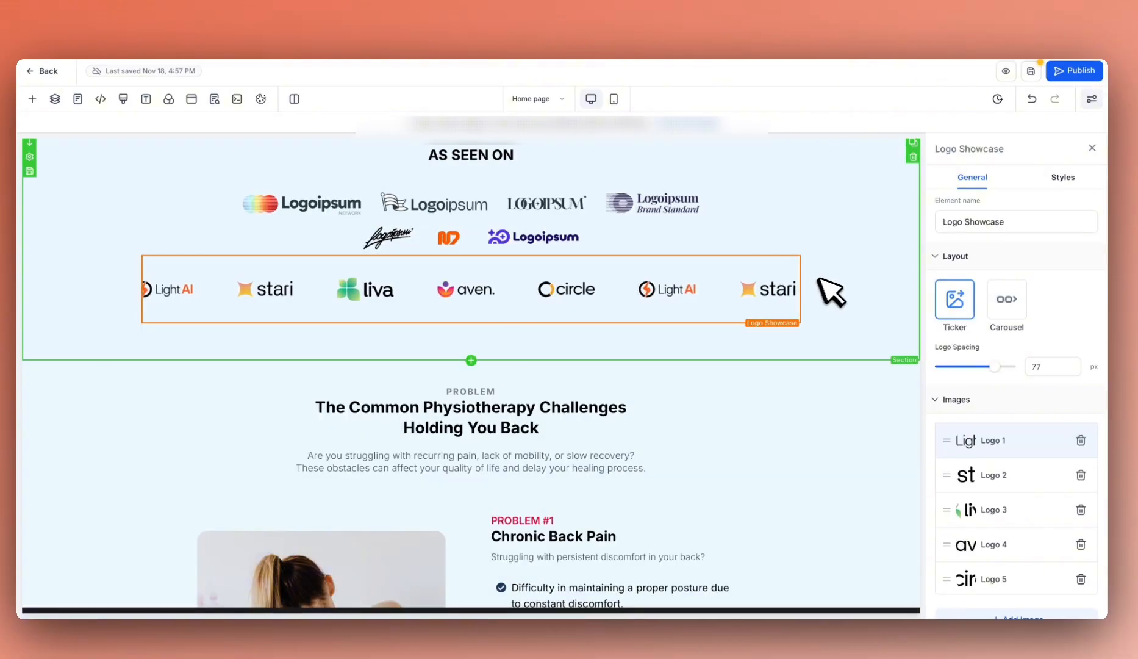
scroll(613, 201, up, 1)
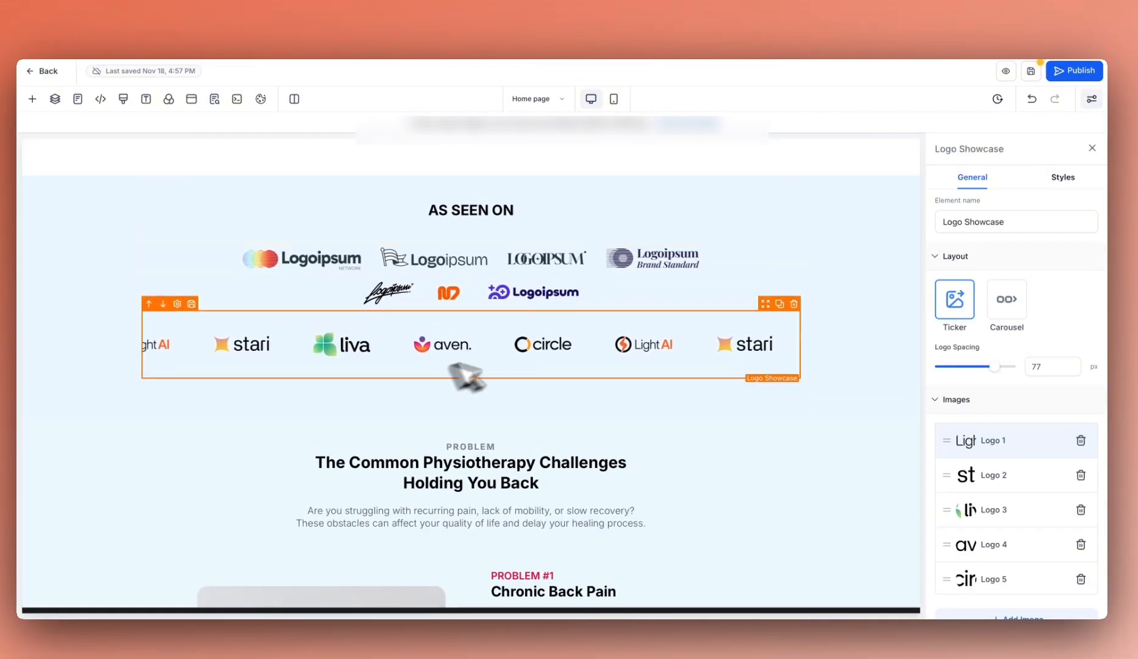
Delete the two static logo rows above the logo showcase in the As Seen On section
click(794, 229)
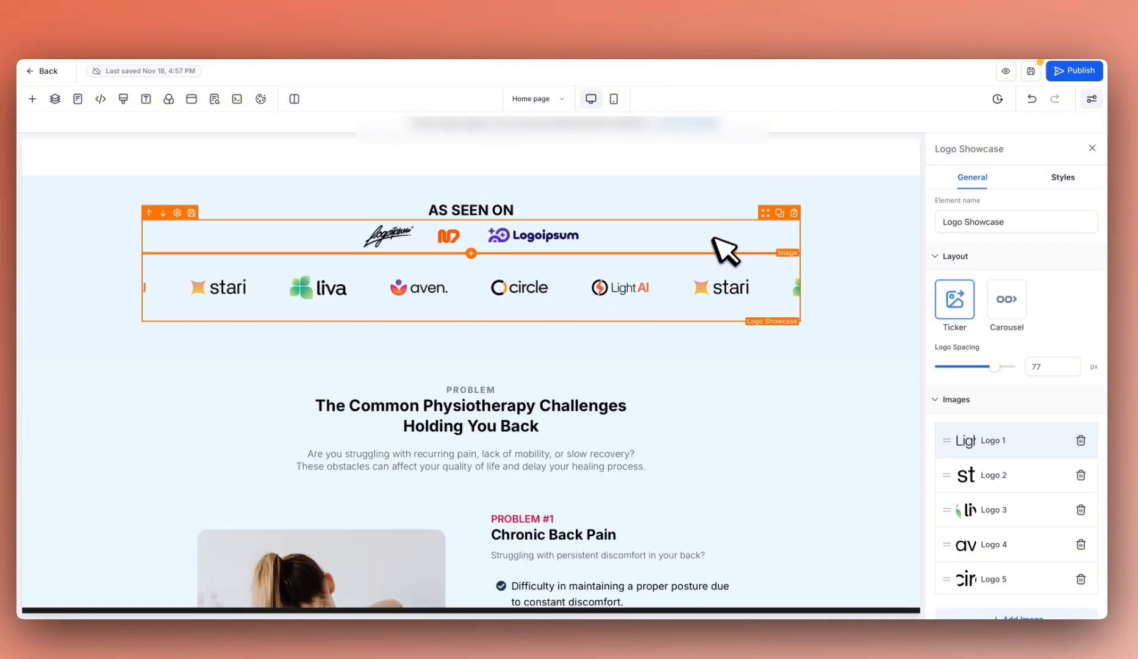
click(794, 213)
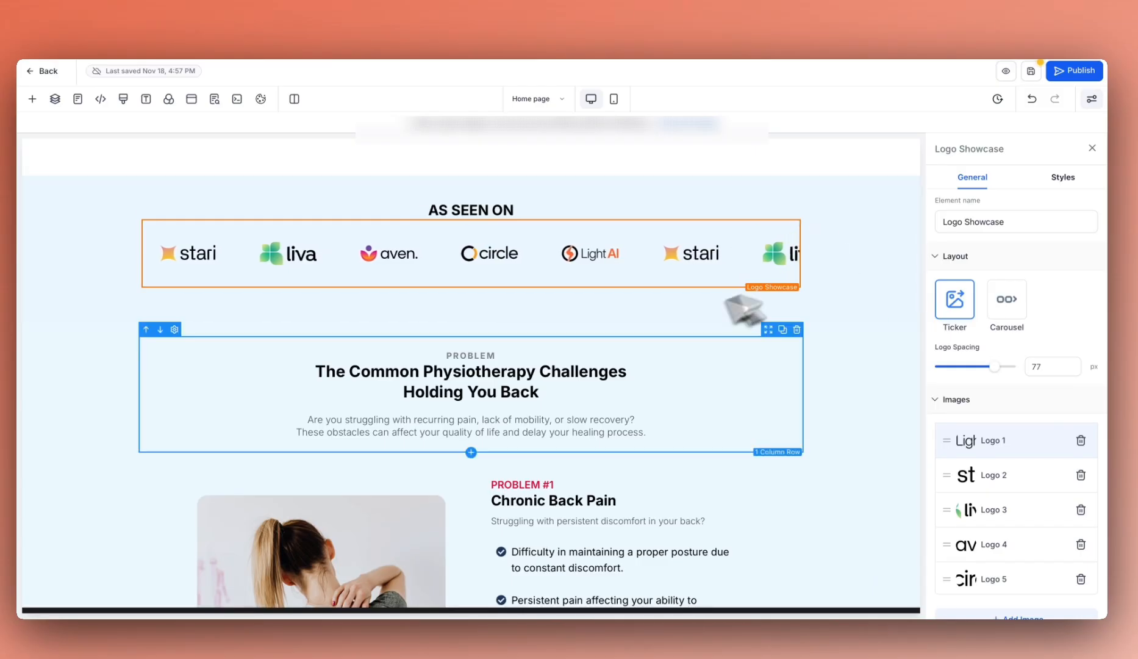
Add a section below As Seen On with a light blue background and place the logo showcase in it
click(479, 323)
click(205, 244)
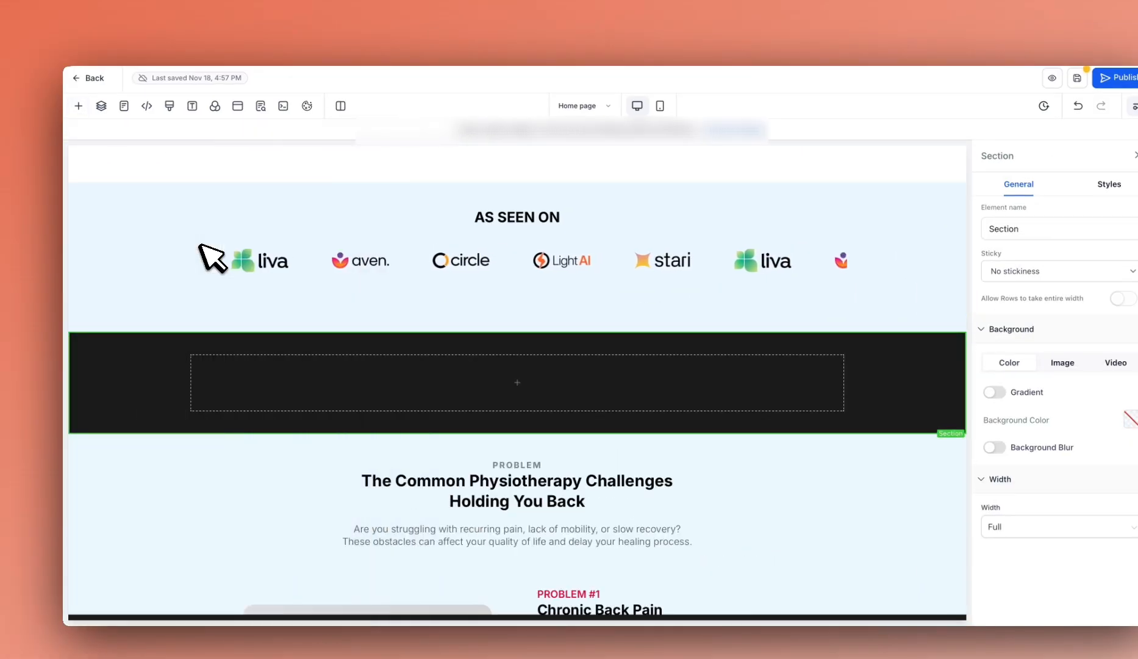
click(1130, 419)
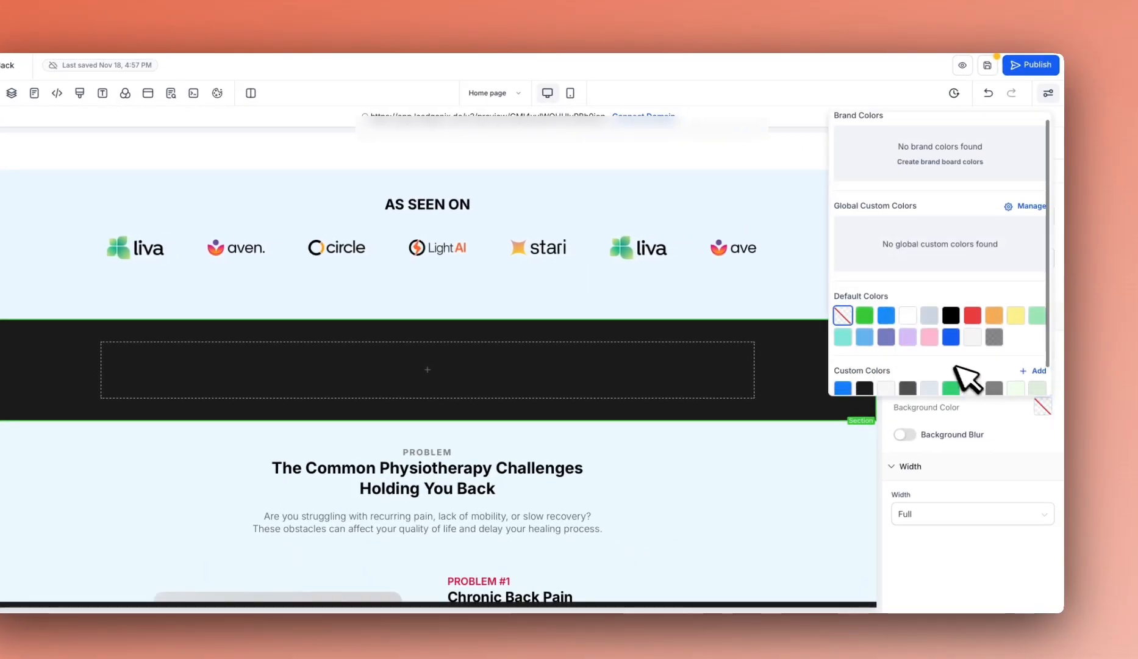
scroll(956, 366, down, 1)
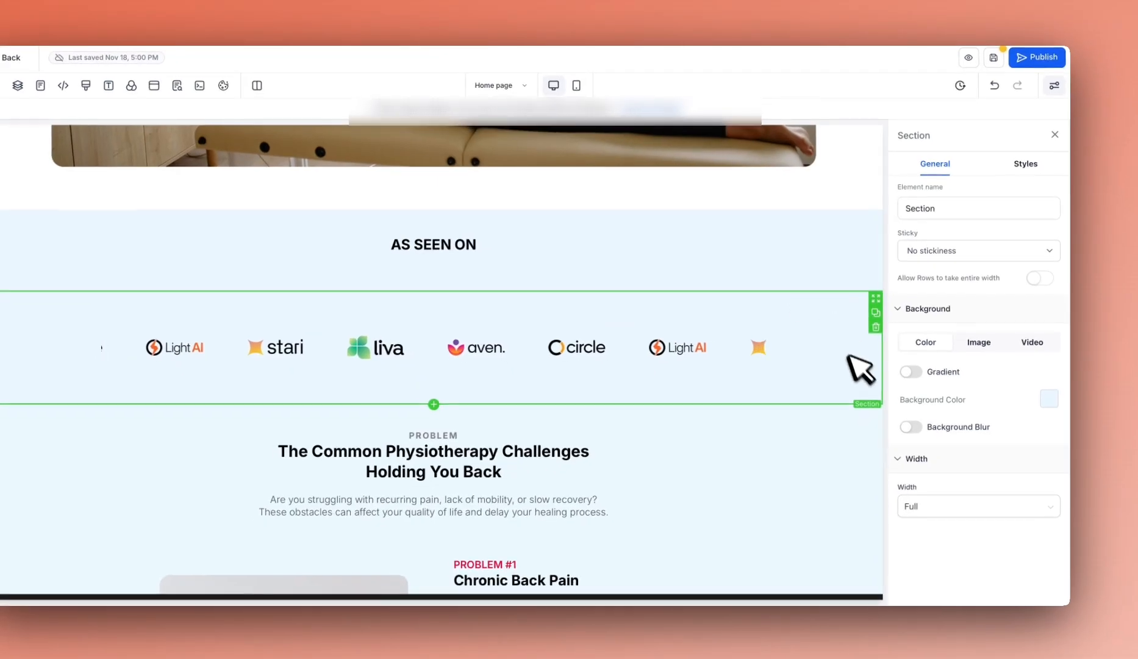
Allow rows to take the entire width in the logo showcase section and save the page
click(715, 308)
click(1025, 163)
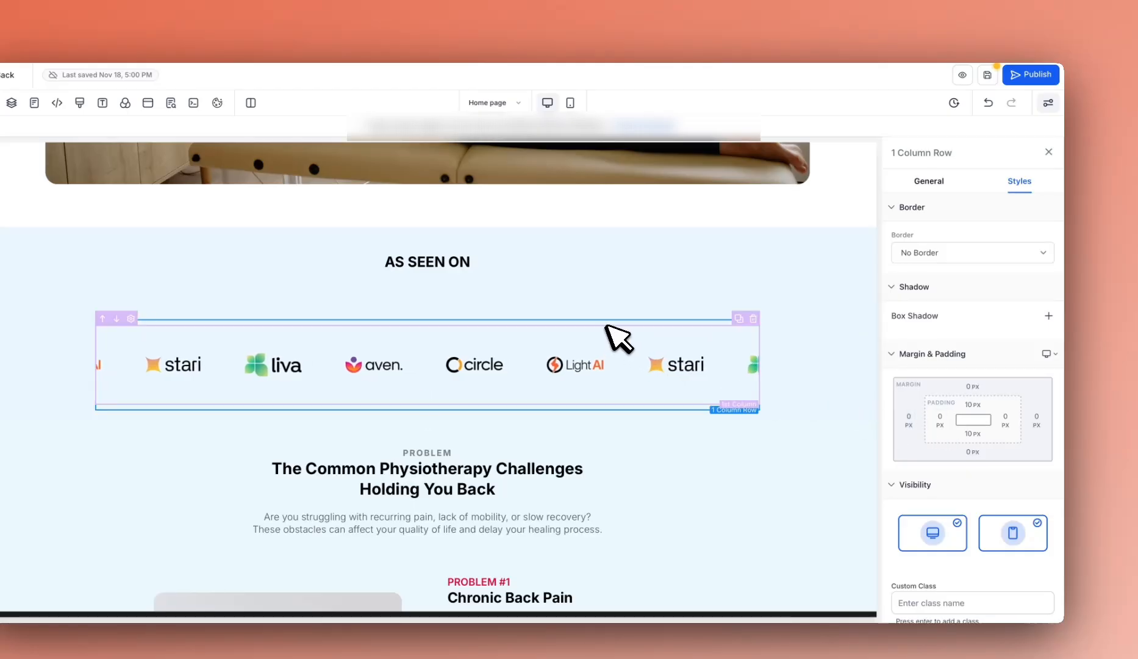
click(620, 358)
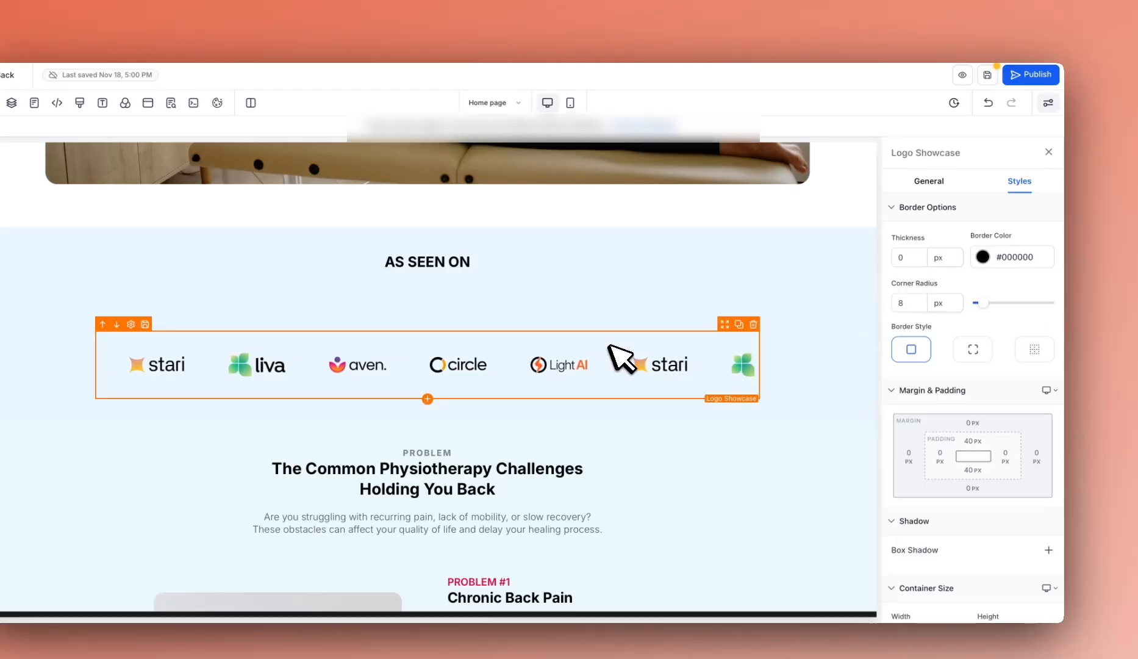
click(825, 357)
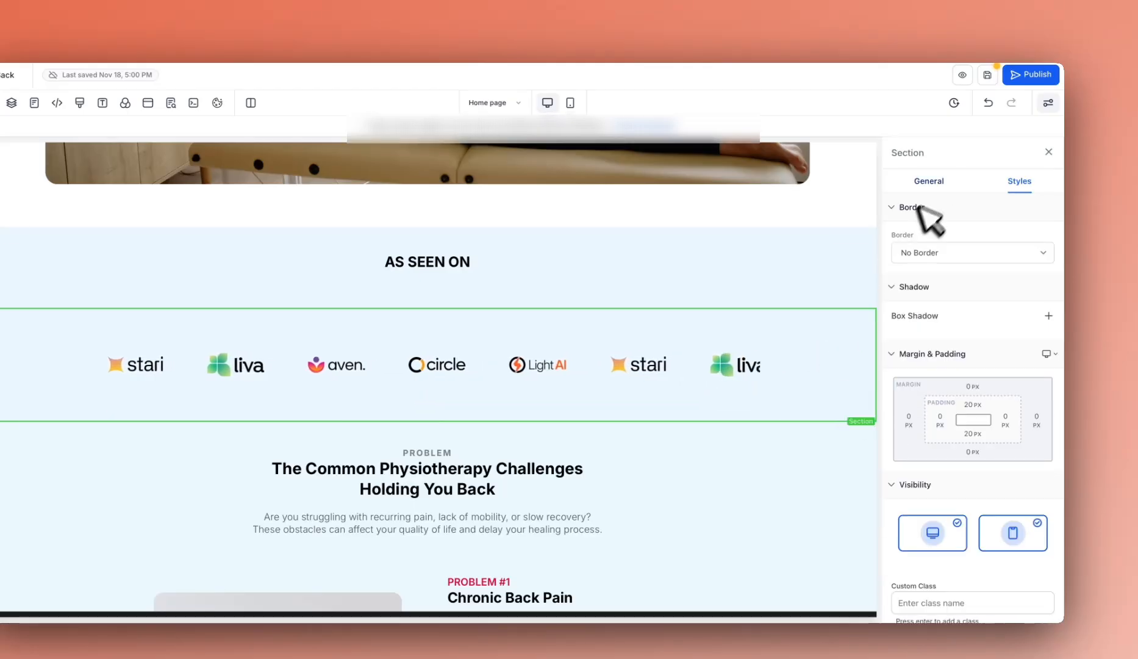
click(934, 190)
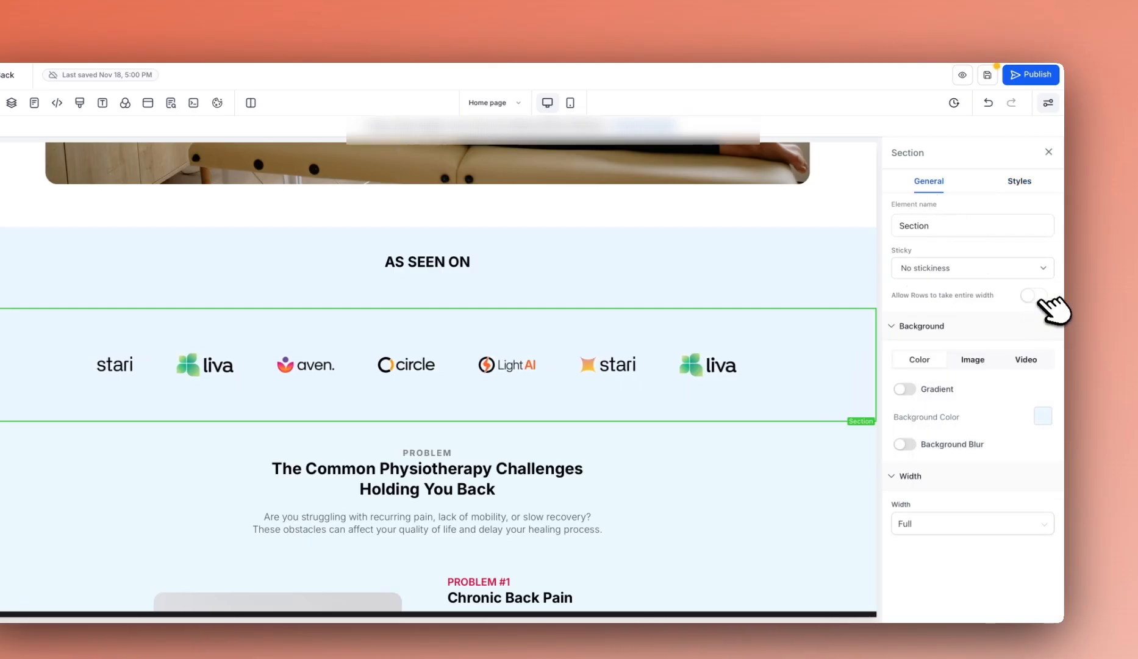
click(1035, 295)
click(987, 75)
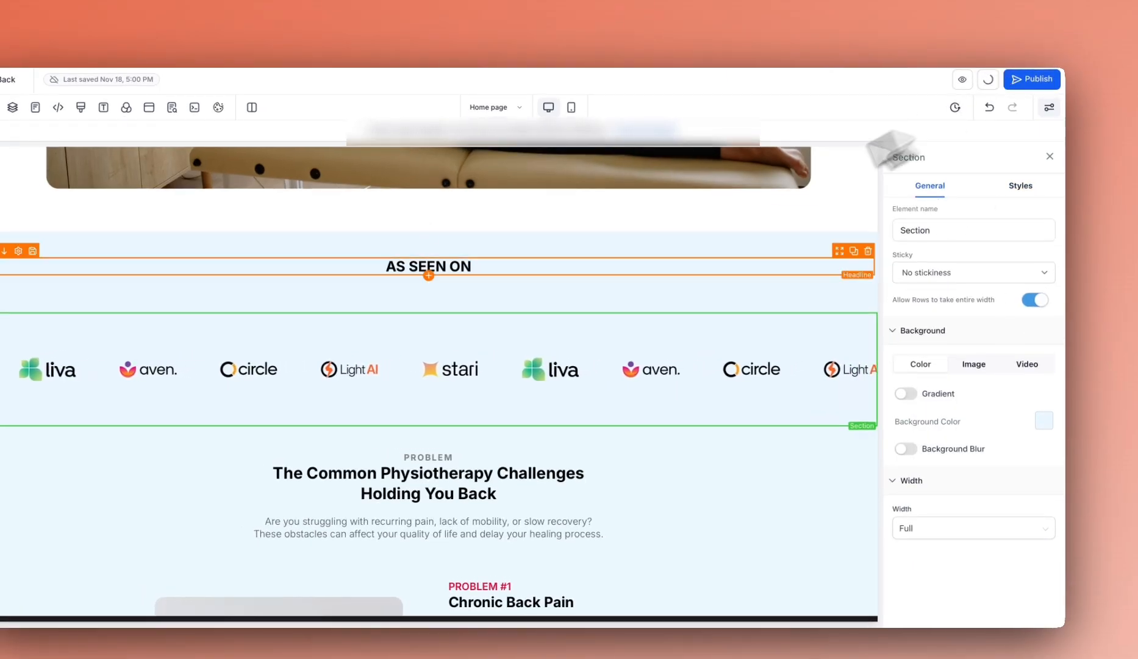
Reduce the bottom padding of the As Seen On section and its row's bottom margin, and check the page preview
click(694, 282)
click(1021, 186)
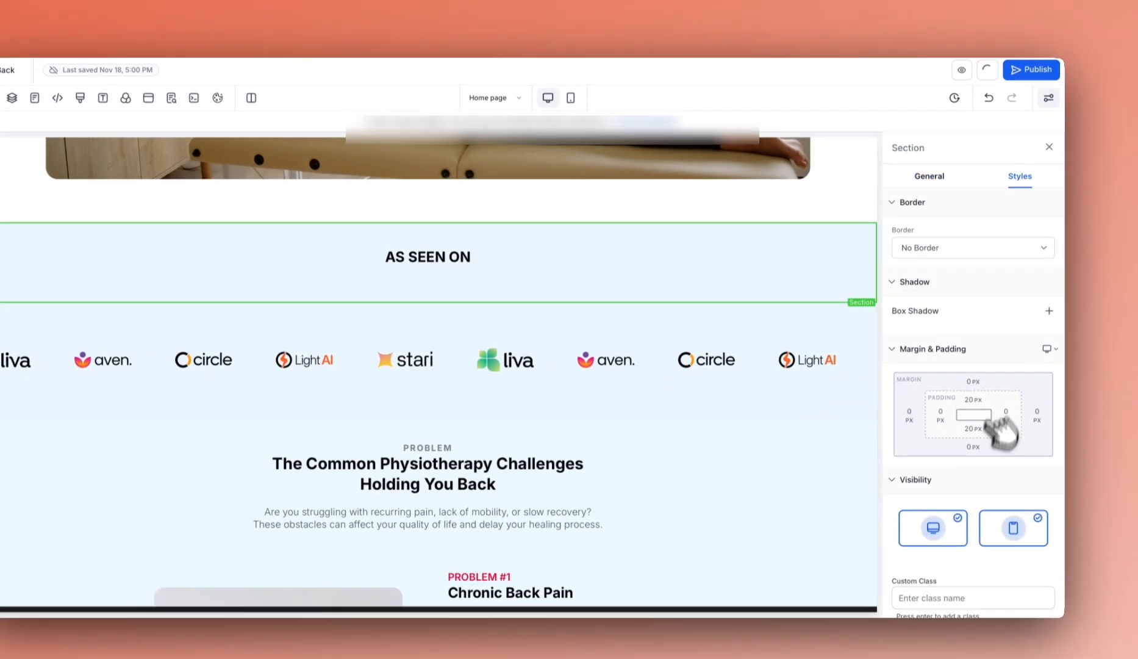
click(1003, 415)
click(634, 266)
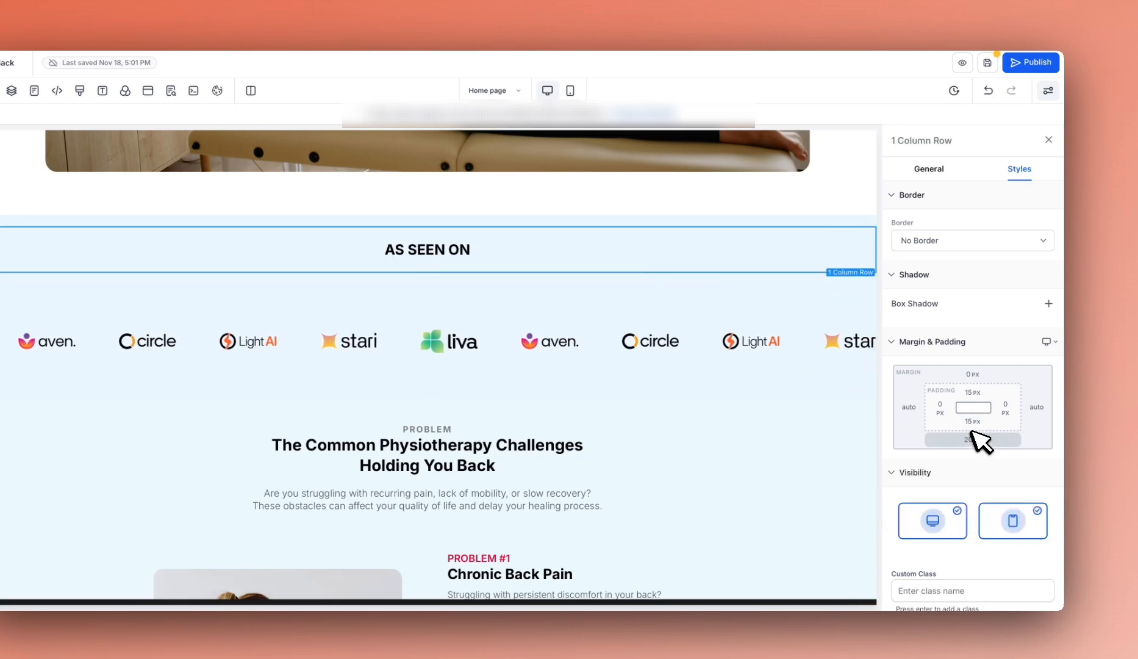
click(974, 438)
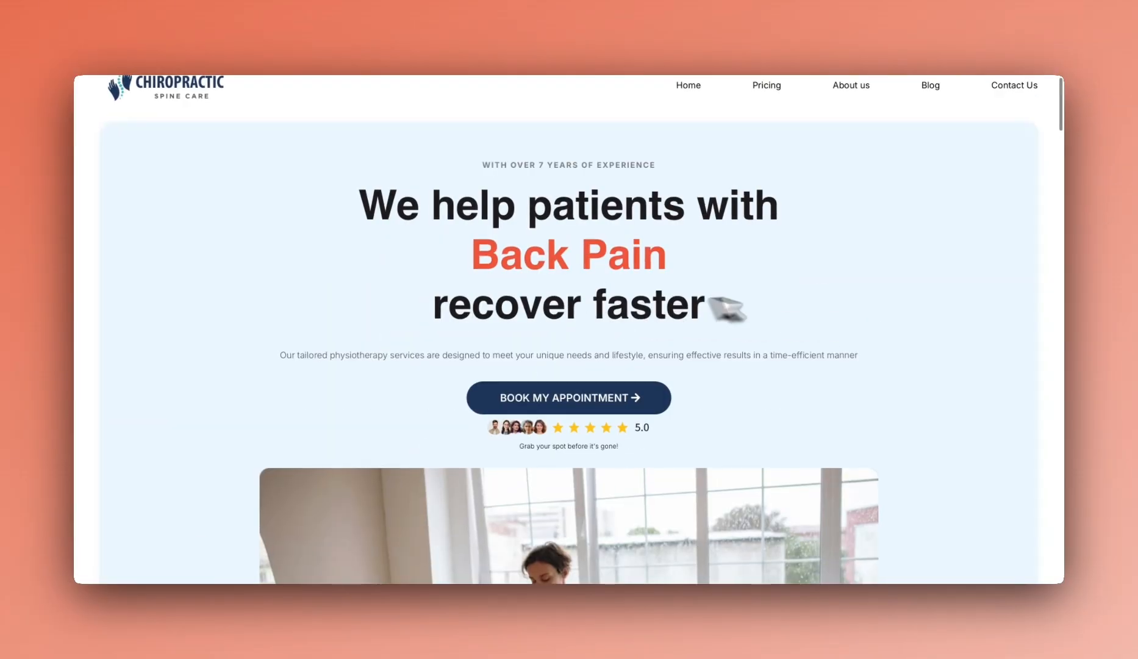
scroll(796, 298, down, 10)
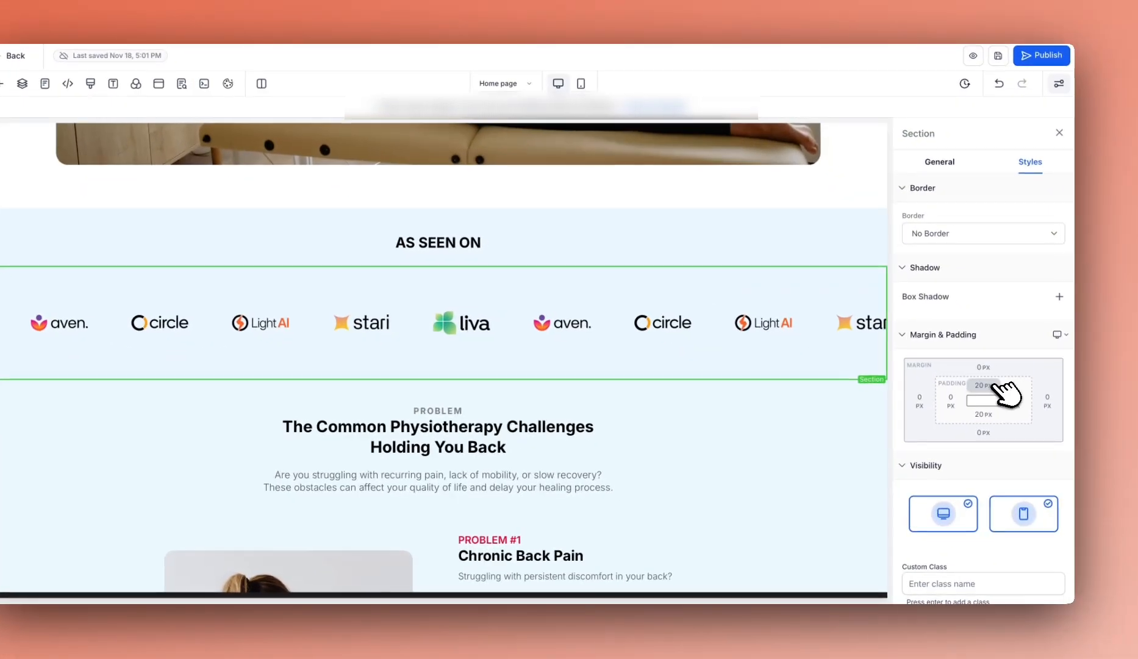
Set the top padding of the logo showcase section, its row and the Logo Showcase element to 0 px and save
click(1062, 418)
click(919, 437)
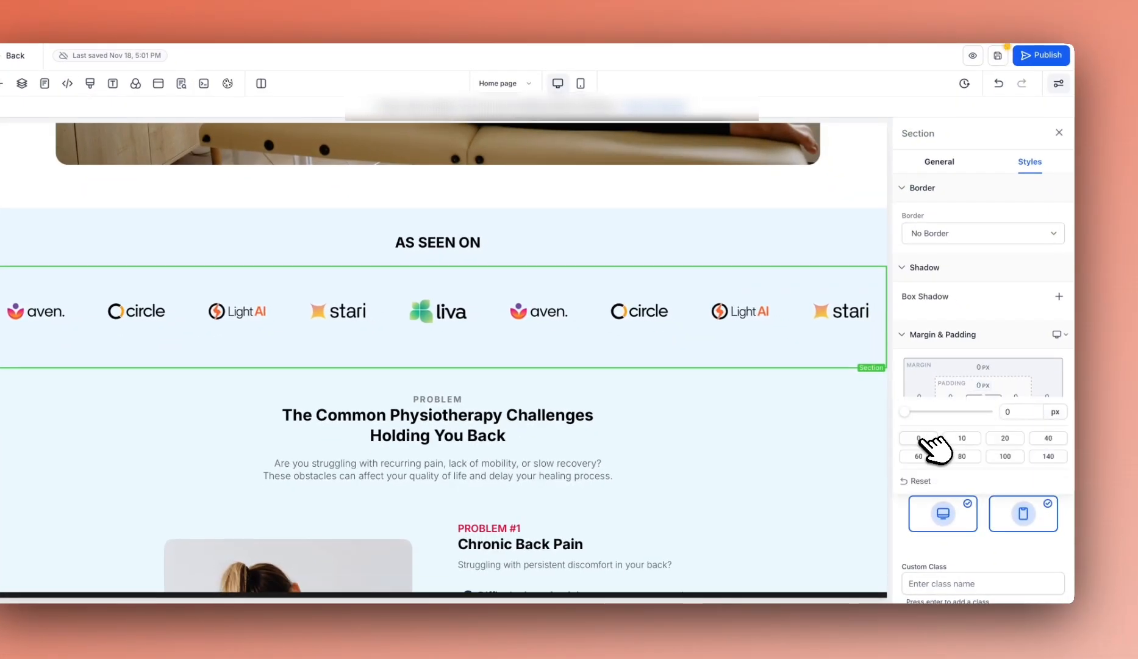
click(665, 284)
click(918, 437)
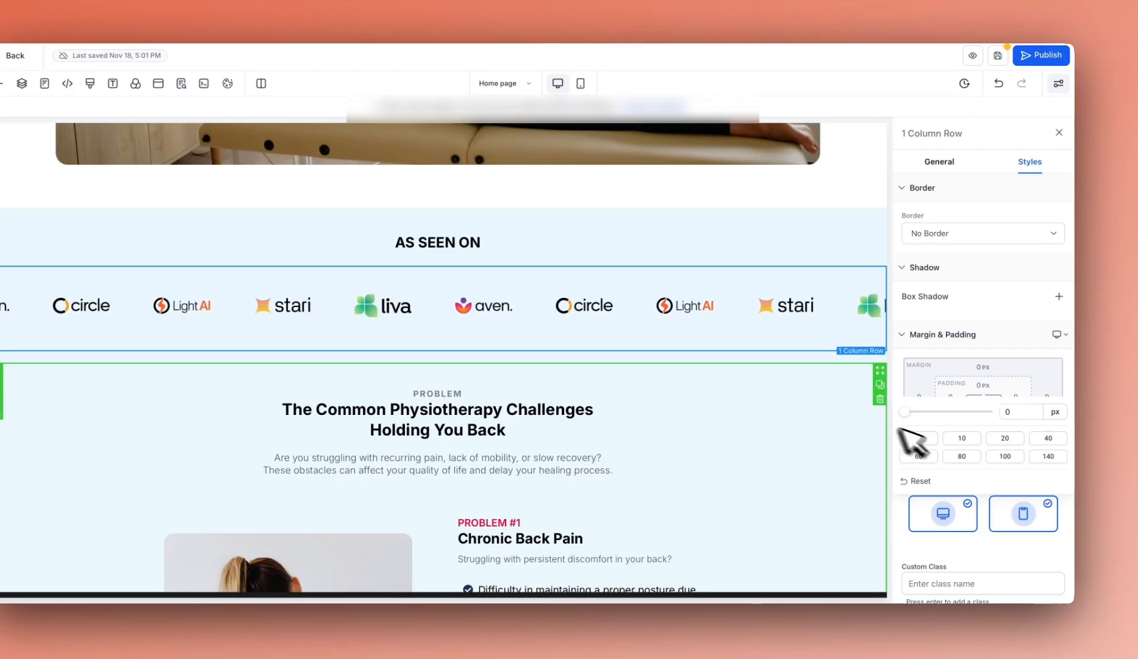
click(570, 284)
click(932, 475)
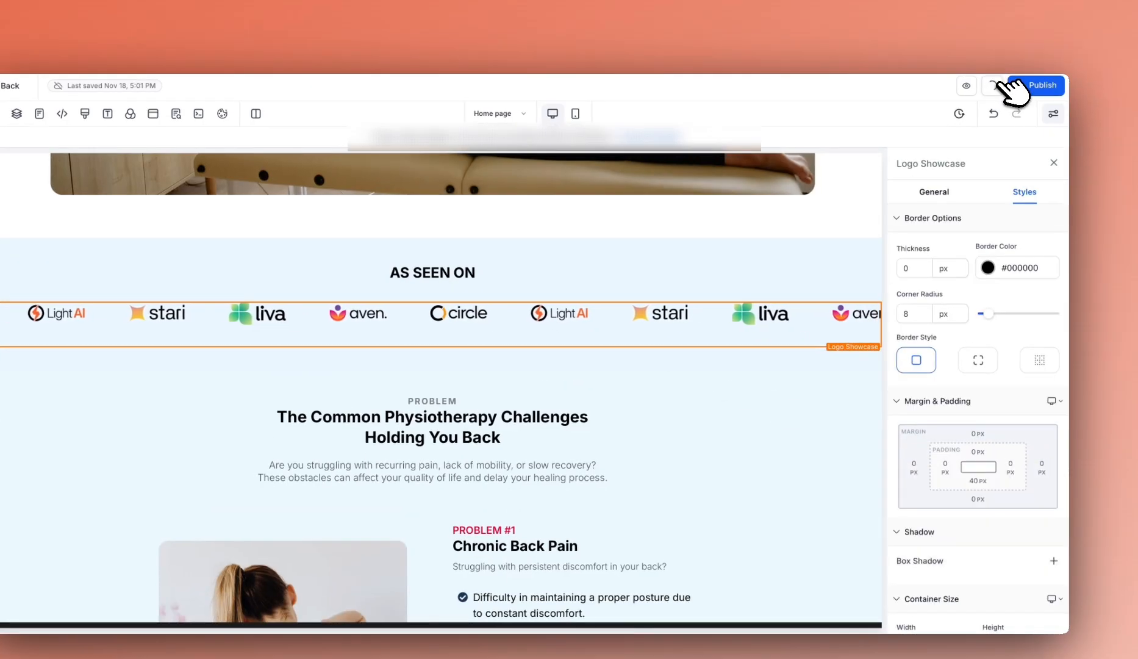
click(998, 55)
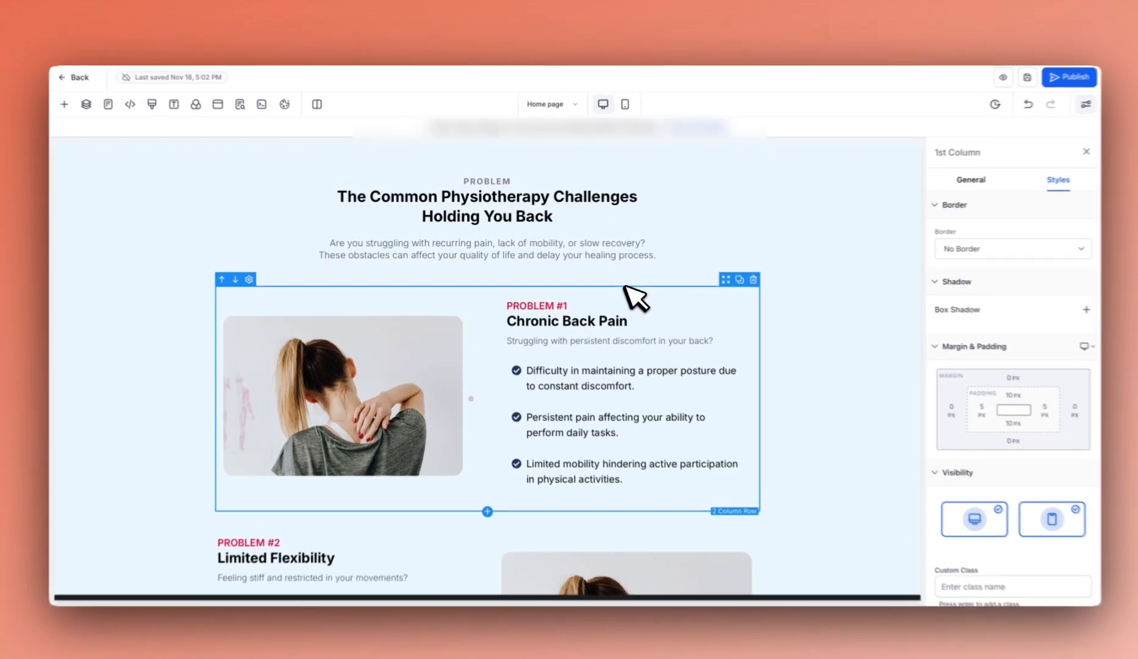
Delete the three problem rows below the Common Physiotherapy Challenges heading
click(631, 291)
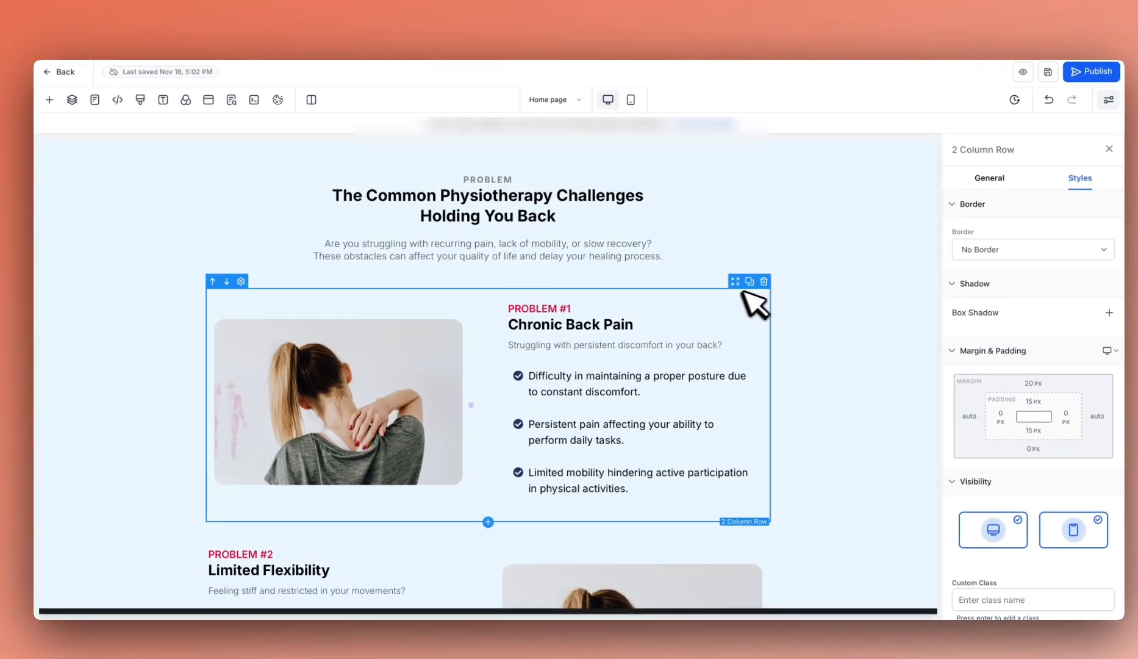
click(764, 281)
click(763, 282)
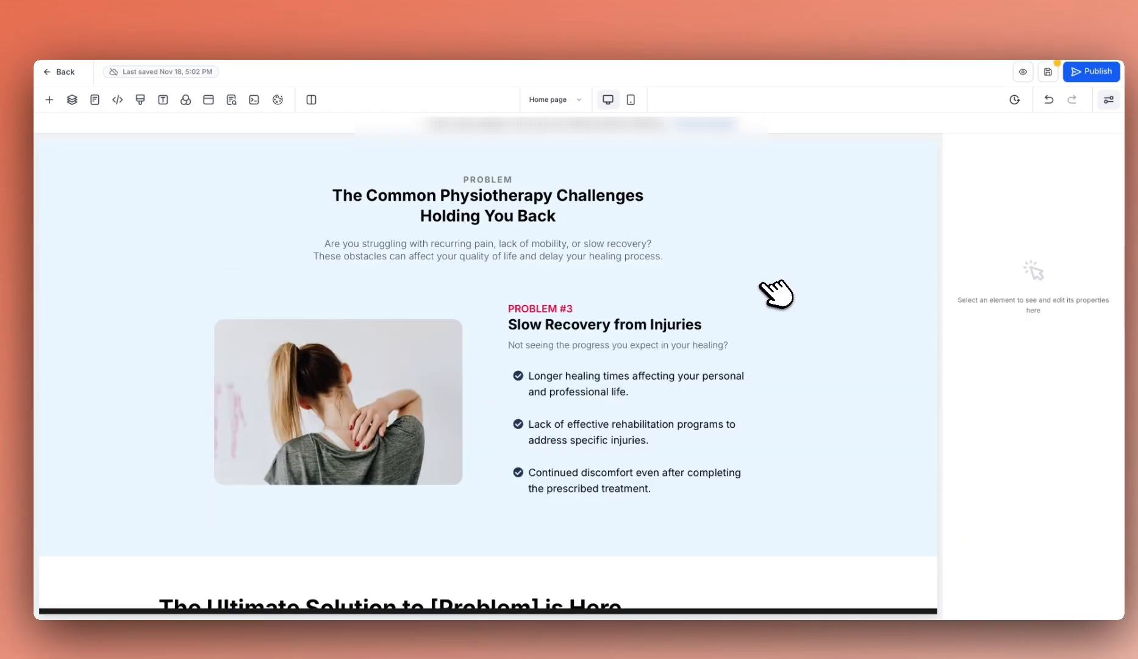
click(764, 280)
Add a three-column row below the Problem heading text with the sub-headlines Back Pain, Neck Pain and Shoulder Pain
click(488, 276)
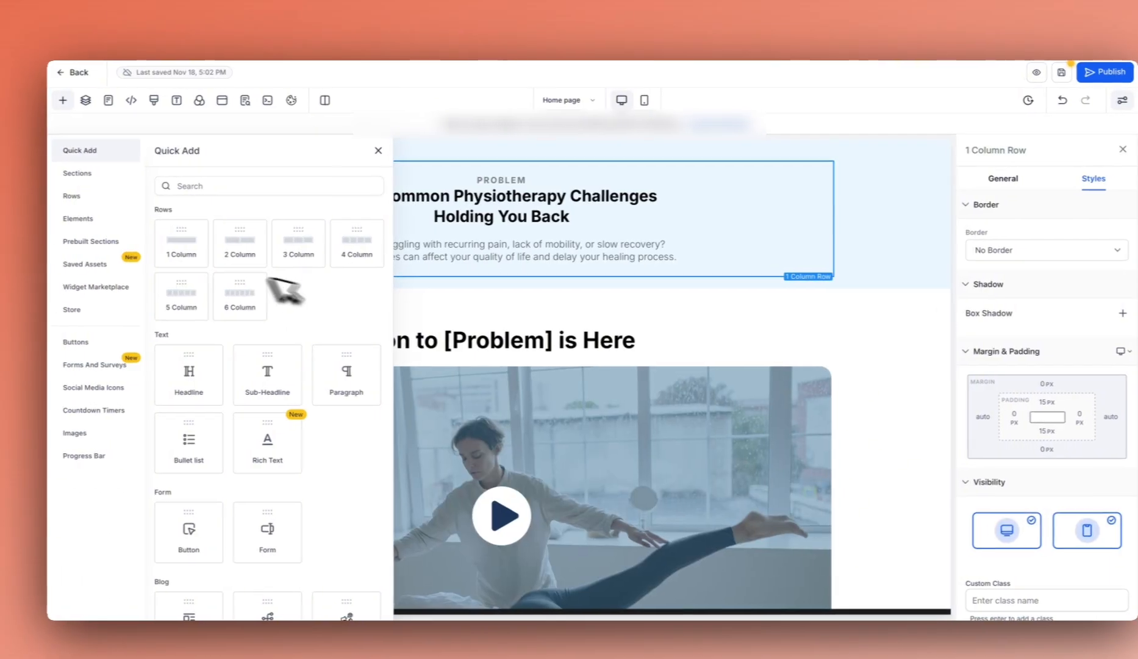
click(194, 259)
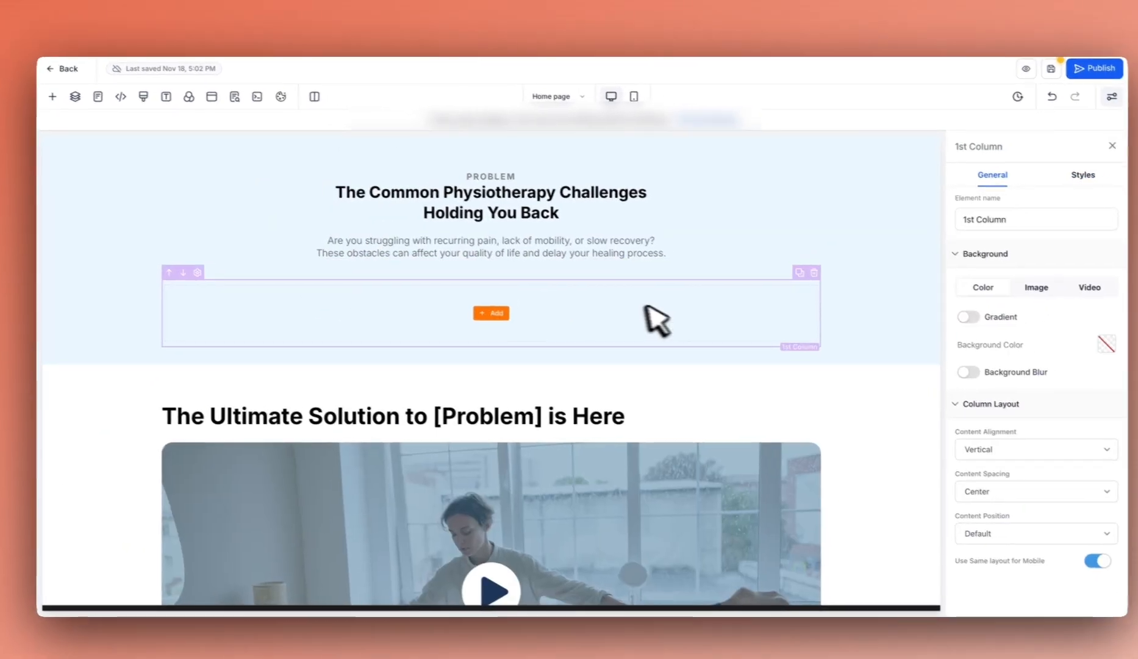
click(792, 271)
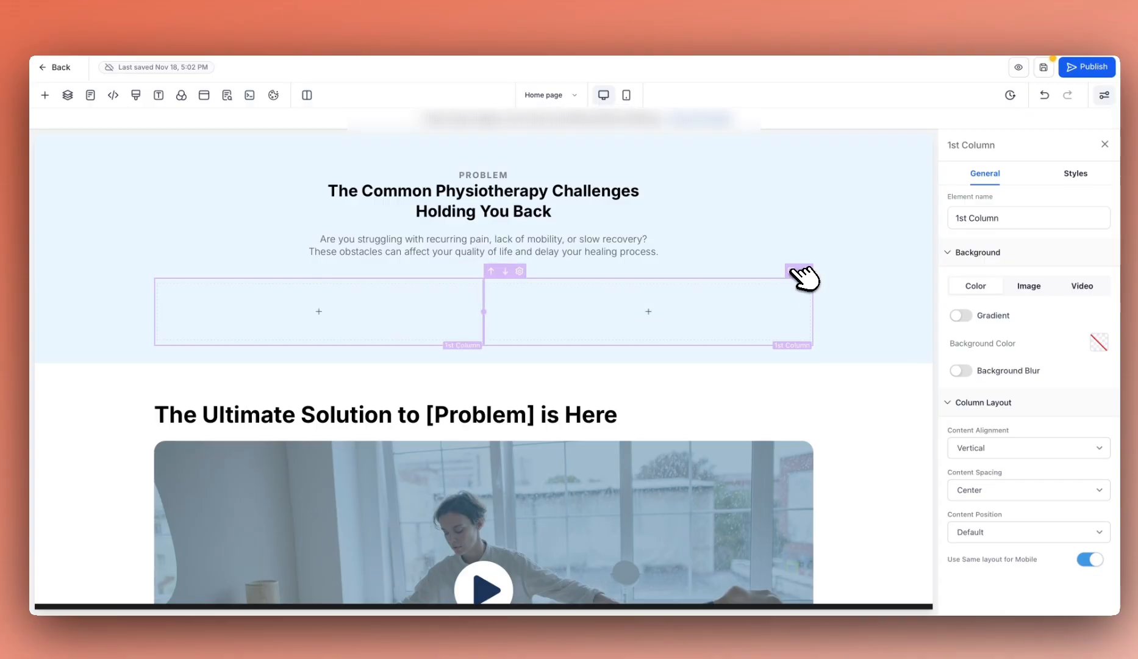
click(648, 311)
drag(259, 360, 308, 324)
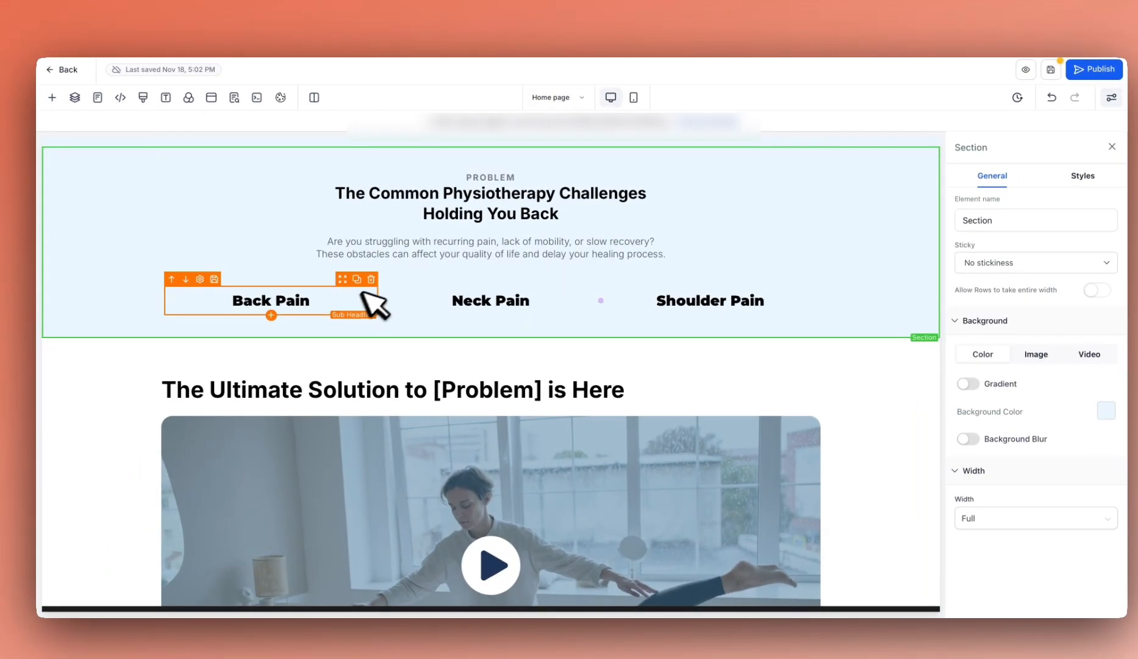
Give the three pain columns background photos from the media storage, using pexels-karola-g-4506109.jpg for Back Pain
click(312, 288)
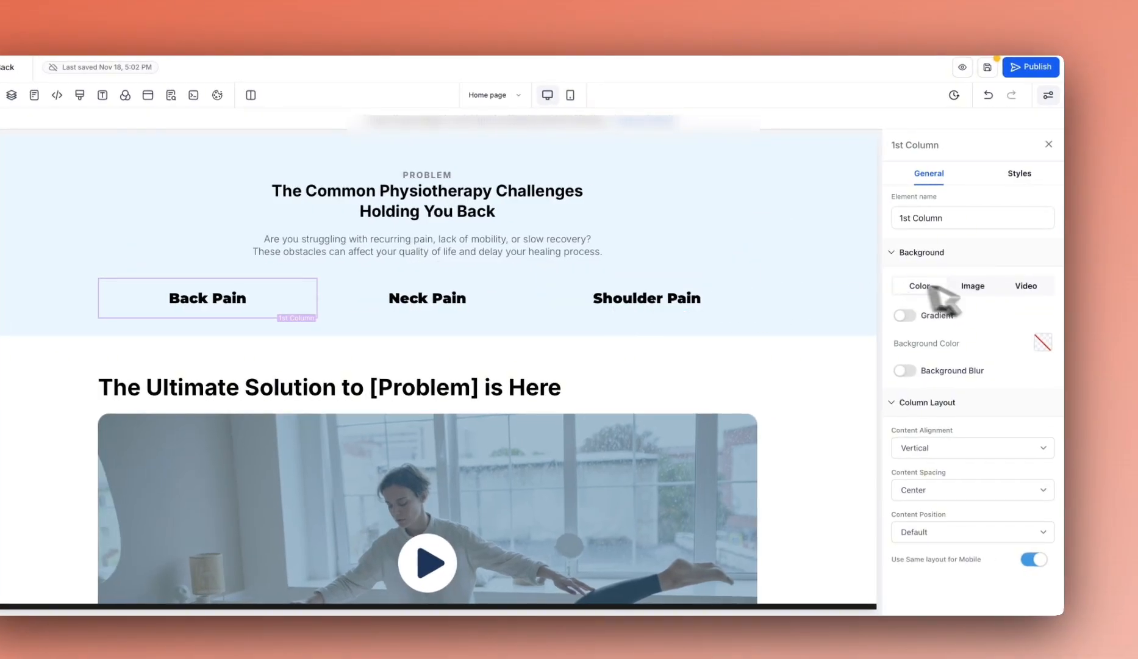
click(976, 286)
click(1040, 327)
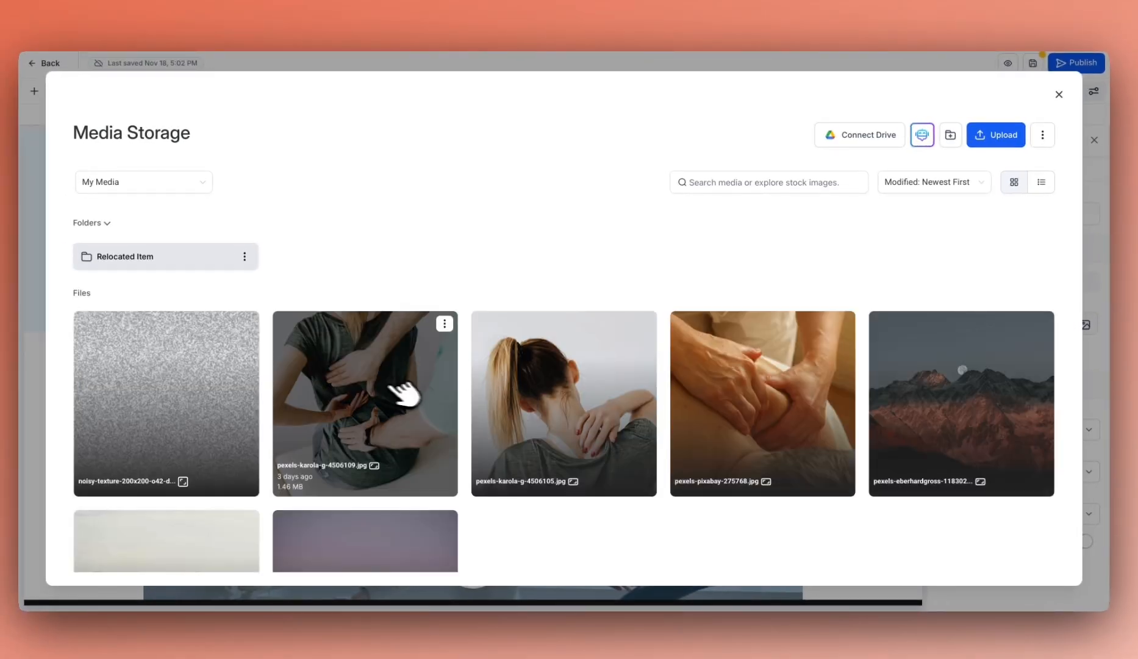
click(391, 383)
Add the custom class "cards" to the pain columns, starting with Shoulder Pain and continuing with Neck Pain
click(1020, 165)
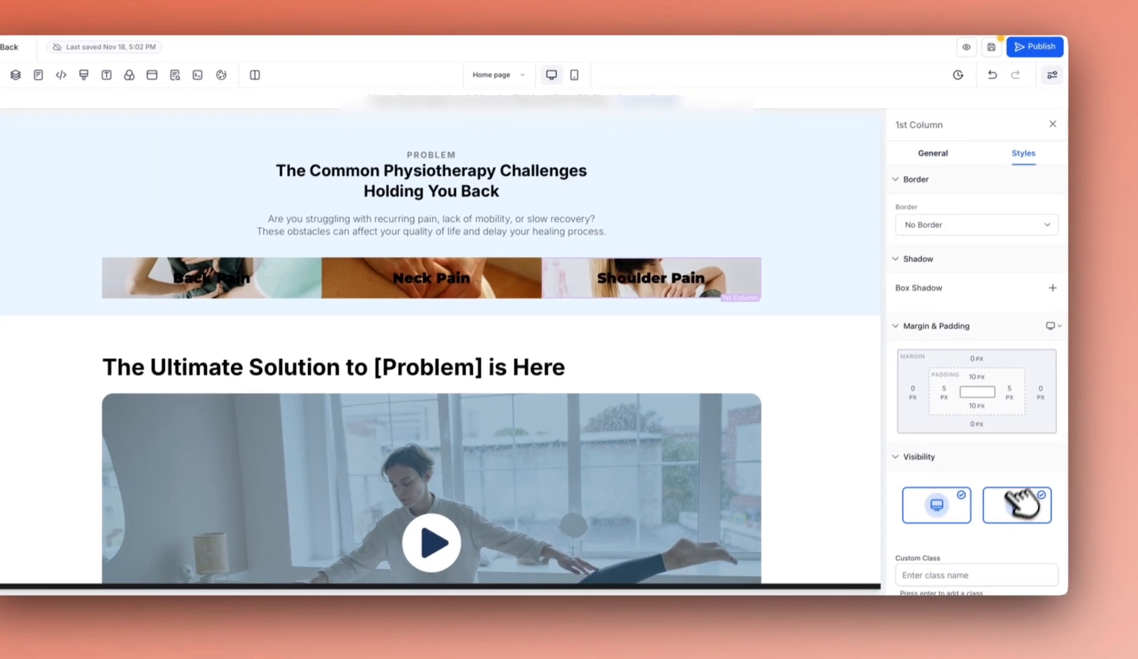
scroll(1000, 494, down, 2)
click(969, 498)
text(cards)
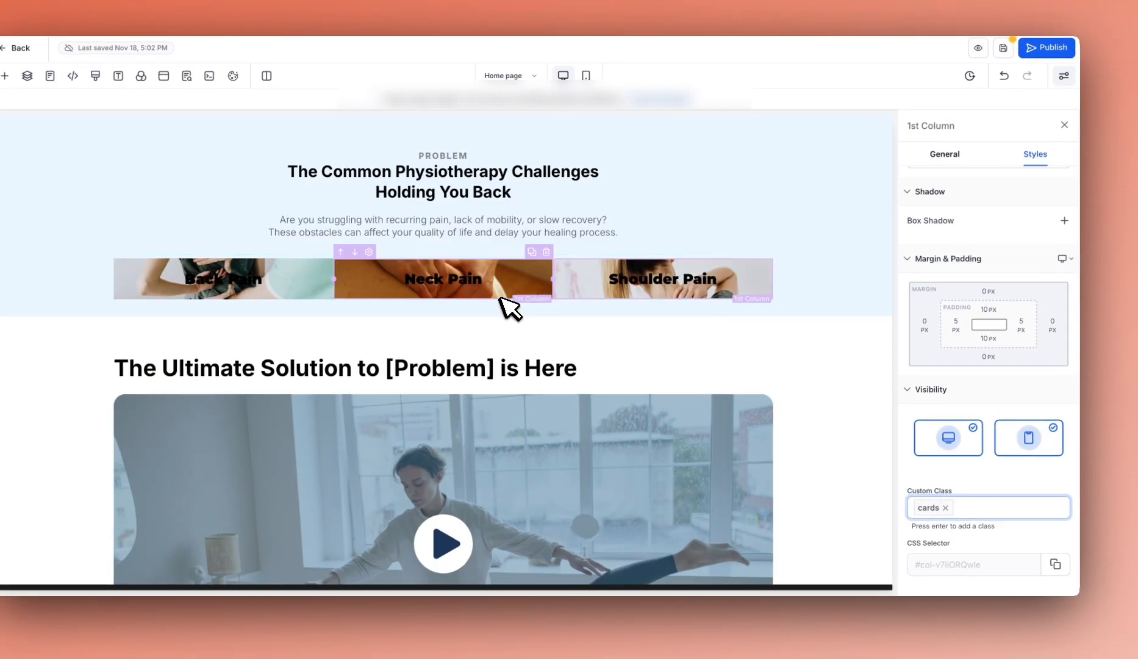
click(501, 294)
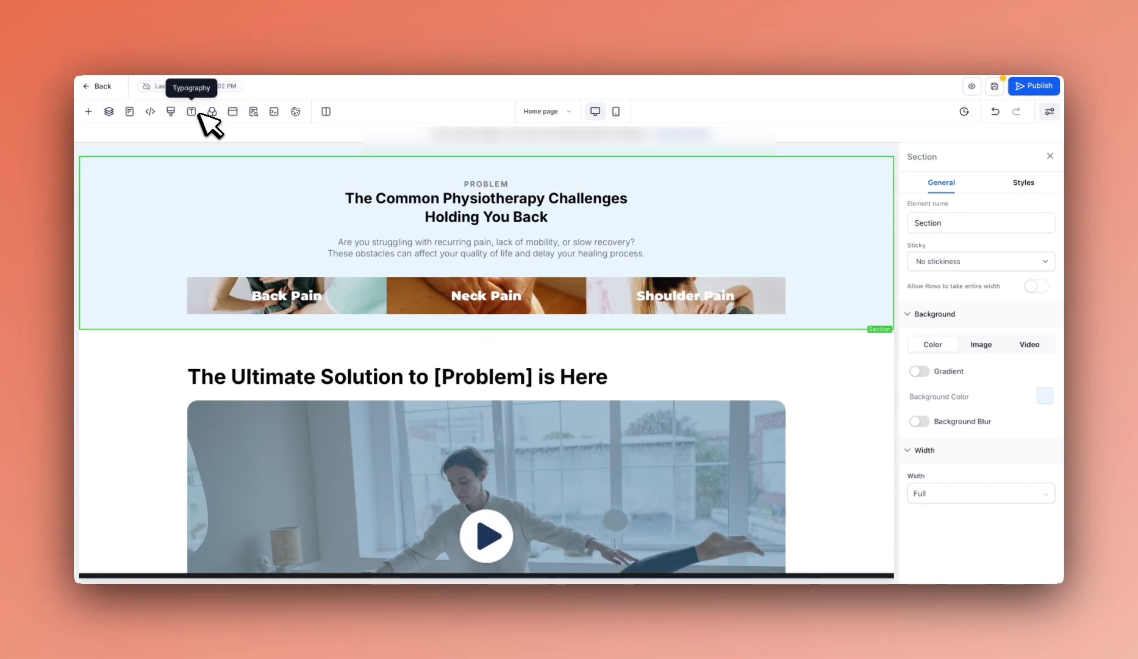
Add the custom class "maincontainer" to the row holding the three pain columns
click(638, 299)
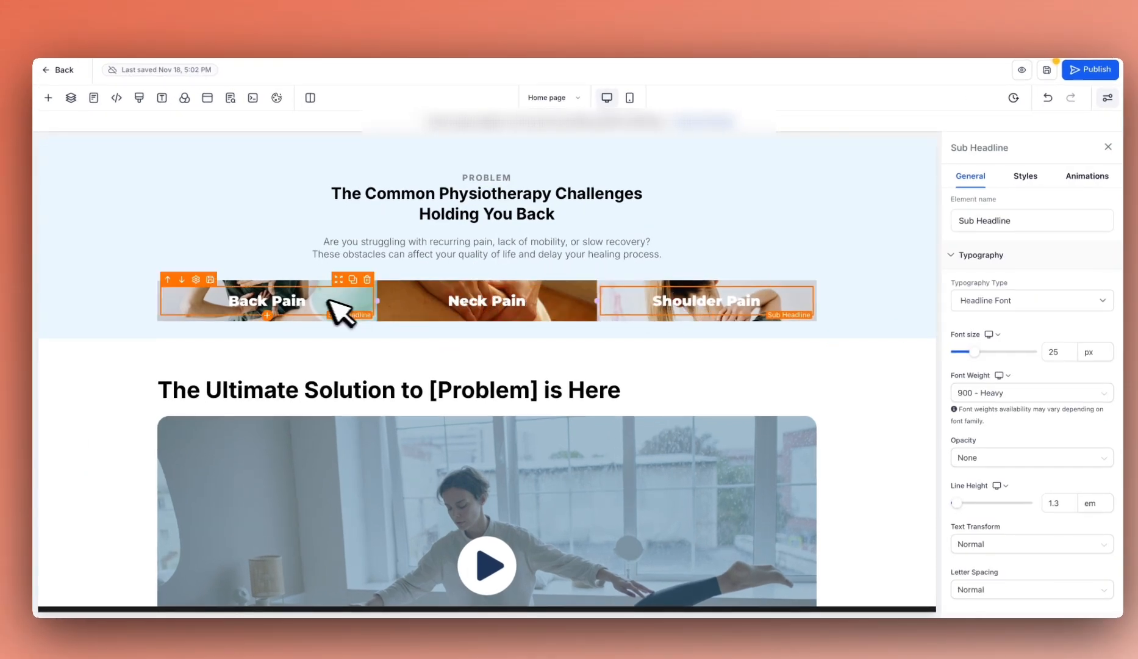
click(686, 274)
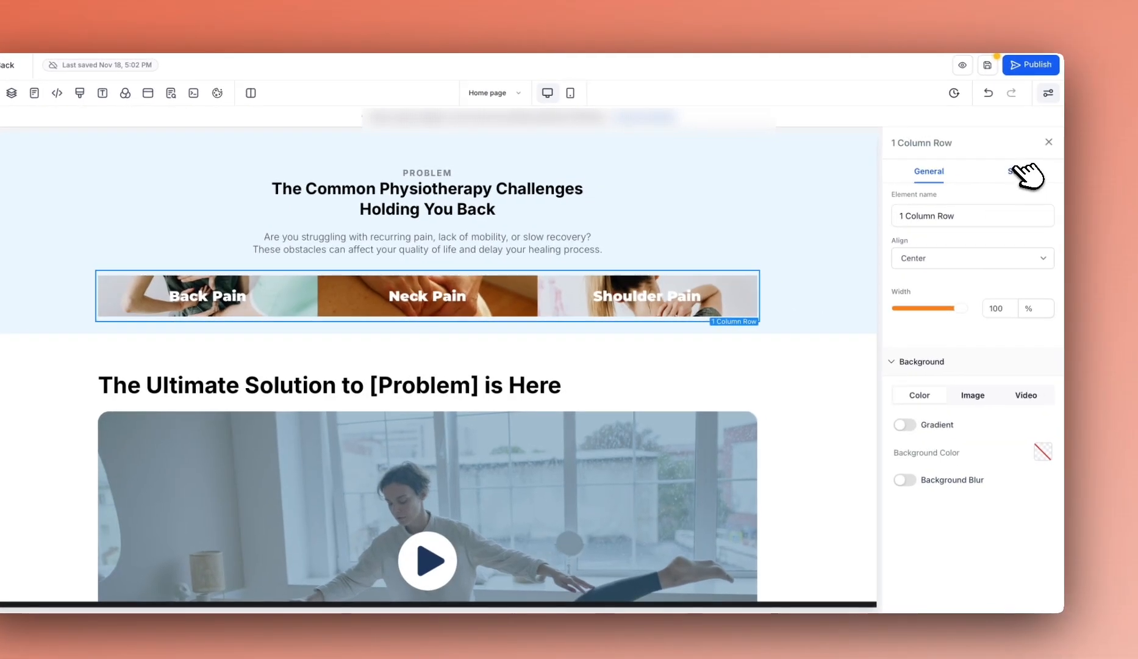
click(1079, 176)
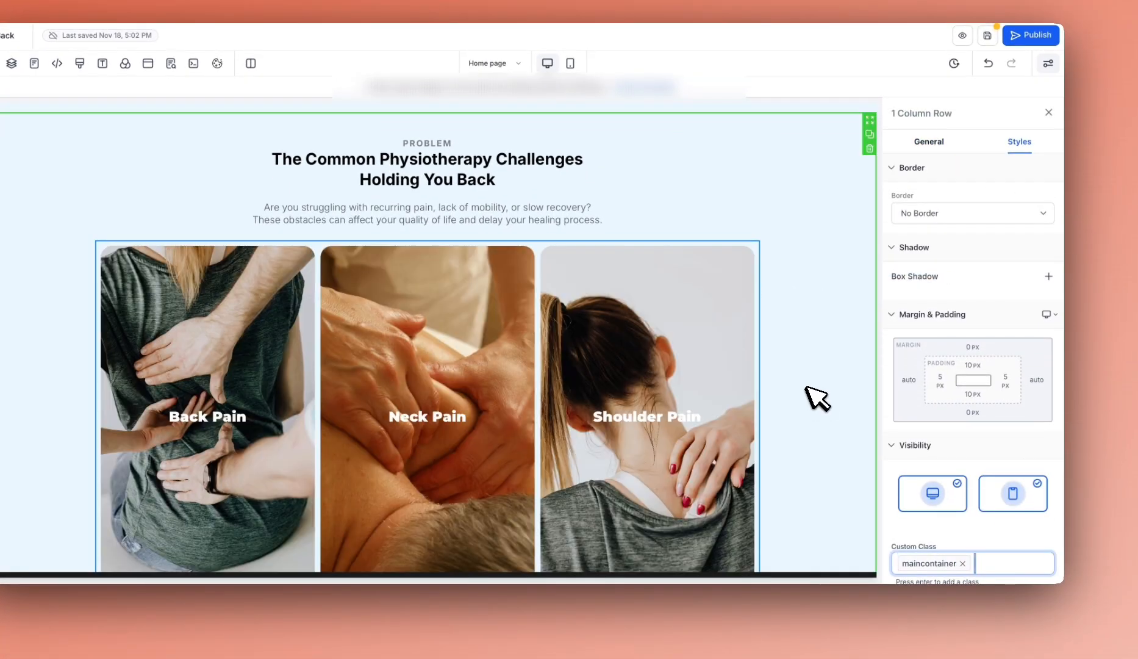
Check the hover effect of the three pain cards in the editor and open the page preview
click(818, 397)
scroll(819, 397, down, 2)
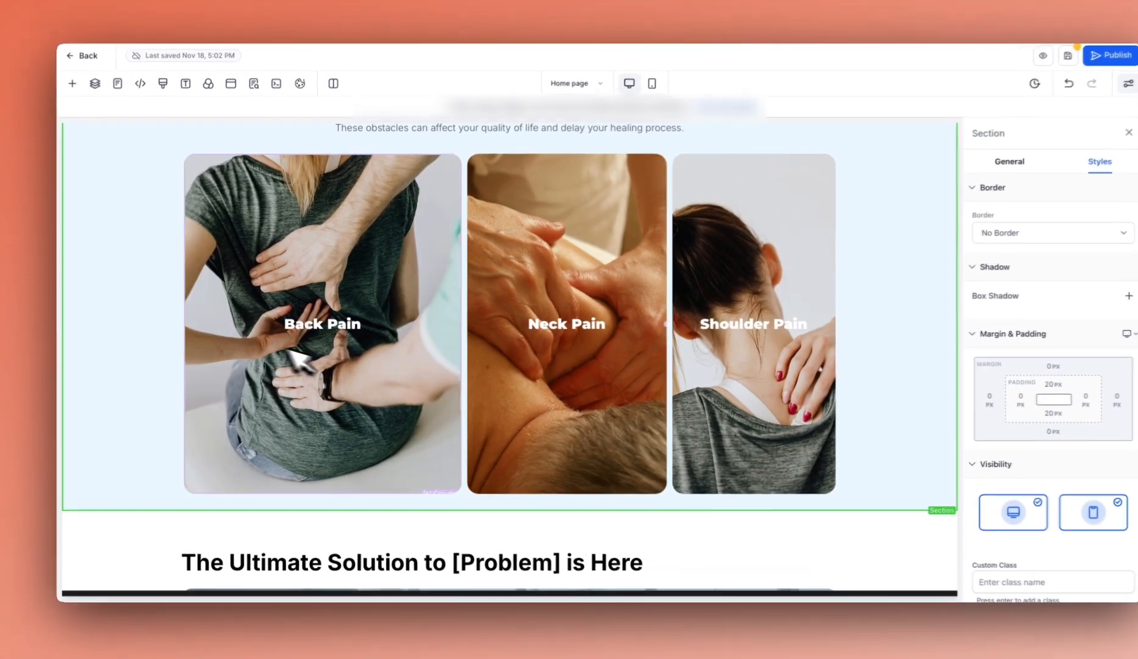
scroll(211, 333, up, 2)
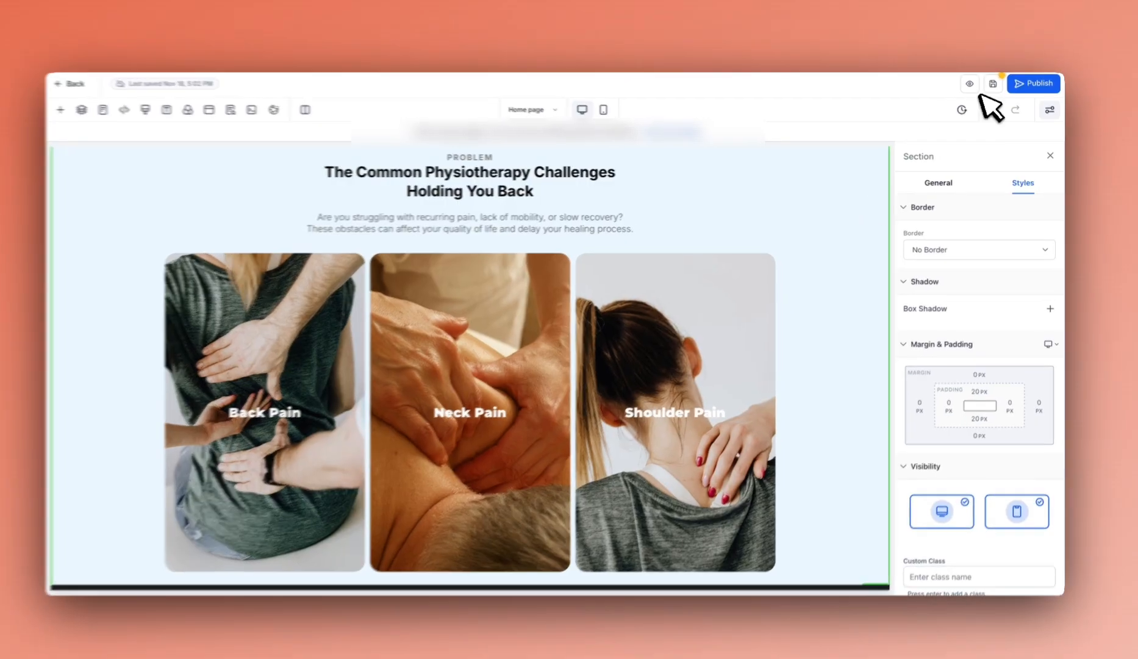
click(972, 86)
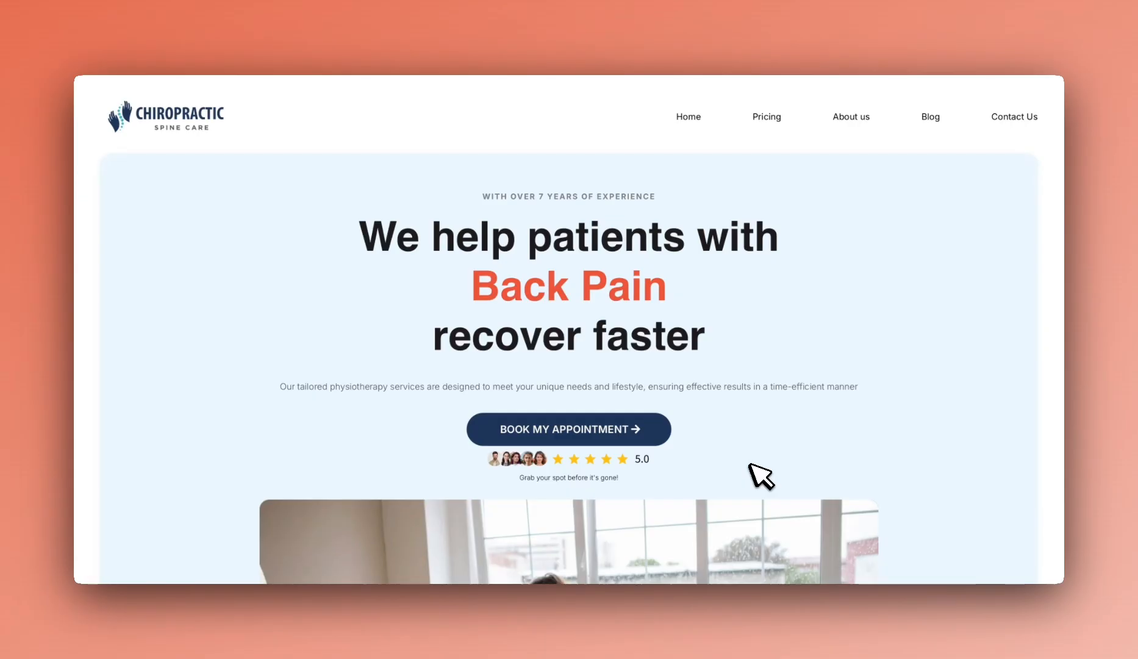
Examine the logo showcase and the three pain cards in the page preview
scroll(761, 476, down, 10)
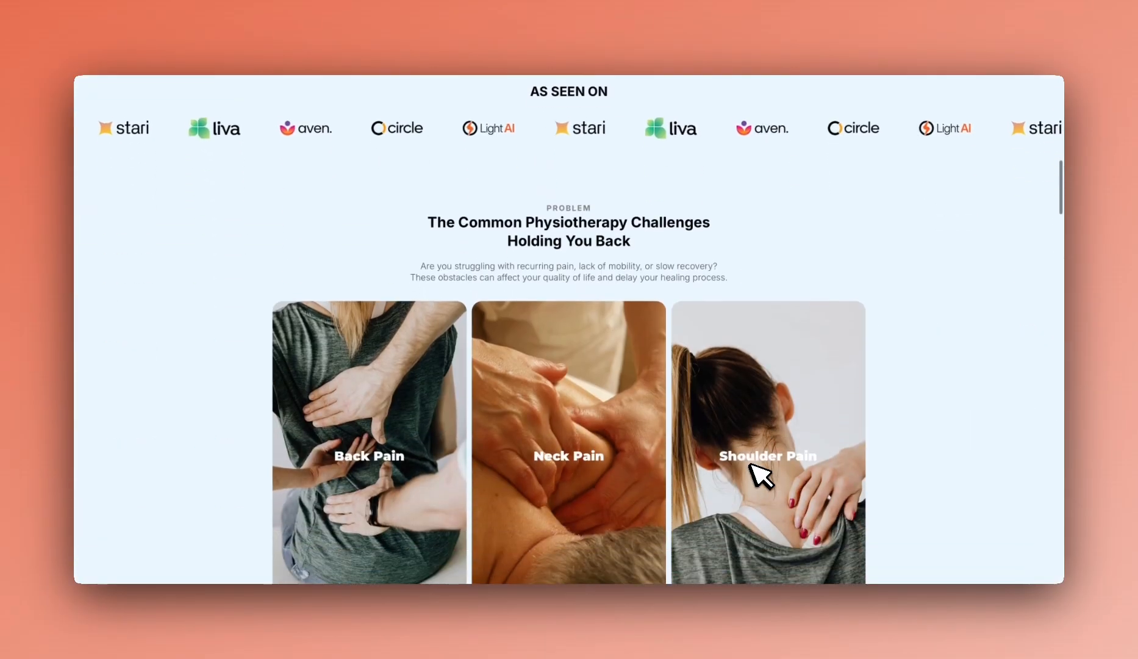
scroll(885, 271, down, 2)
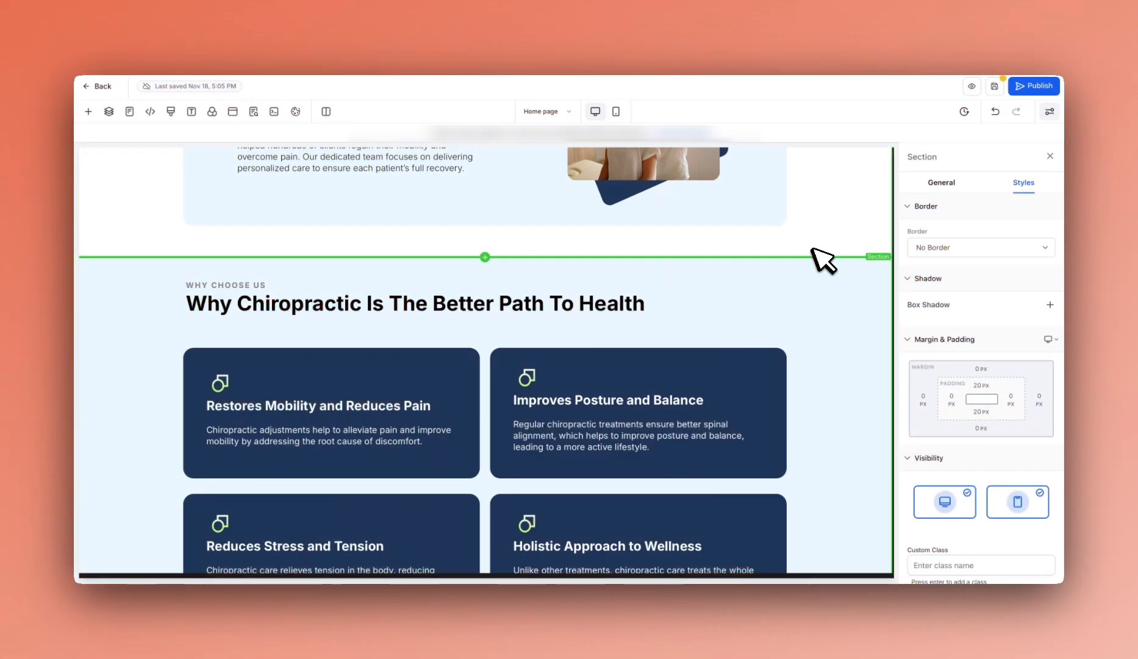
Save the custom CSS with the hovereffect rules and add the class "hovereffect" to the Restores Mobility and Reduces Pain card
scroll(815, 255, down, 3)
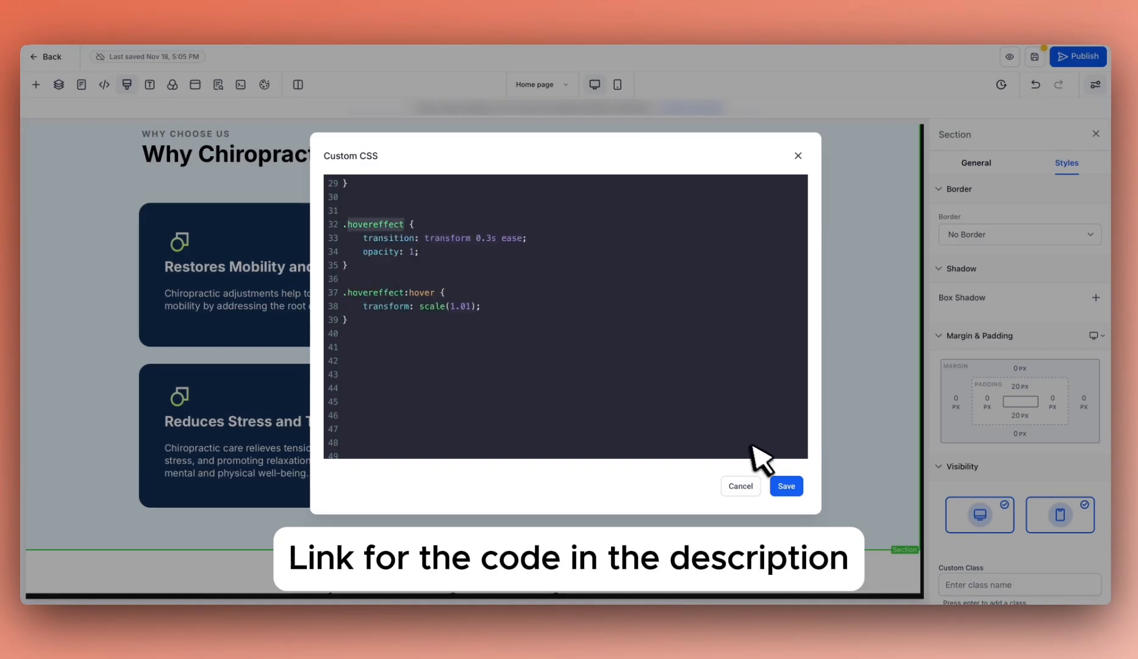
click(786, 487)
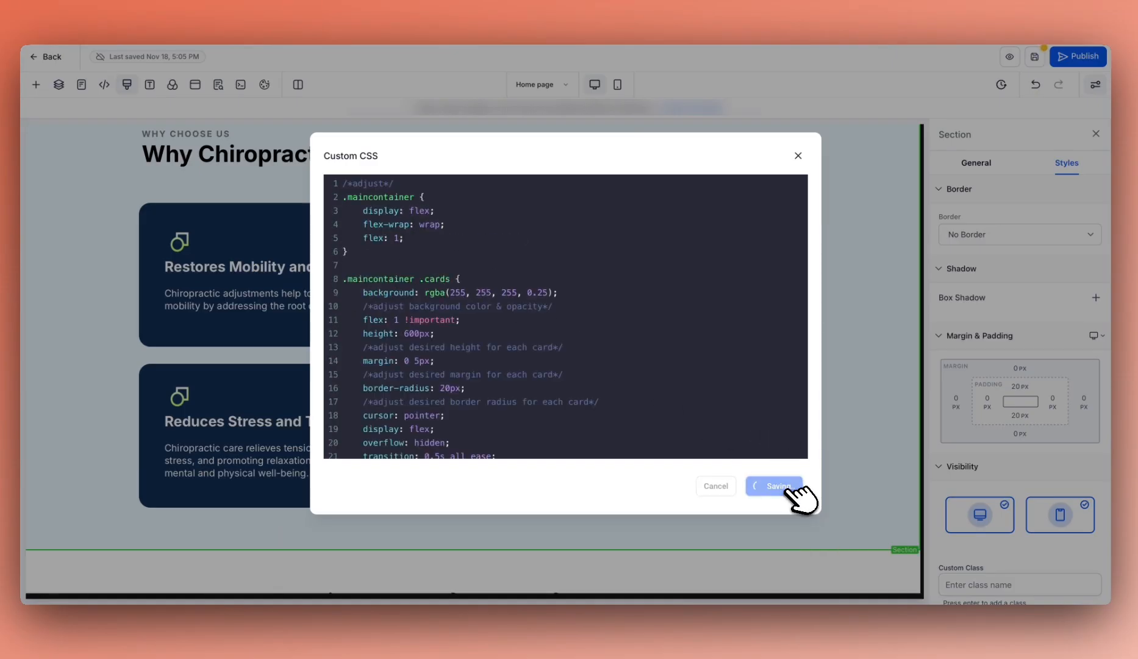
click(351, 224)
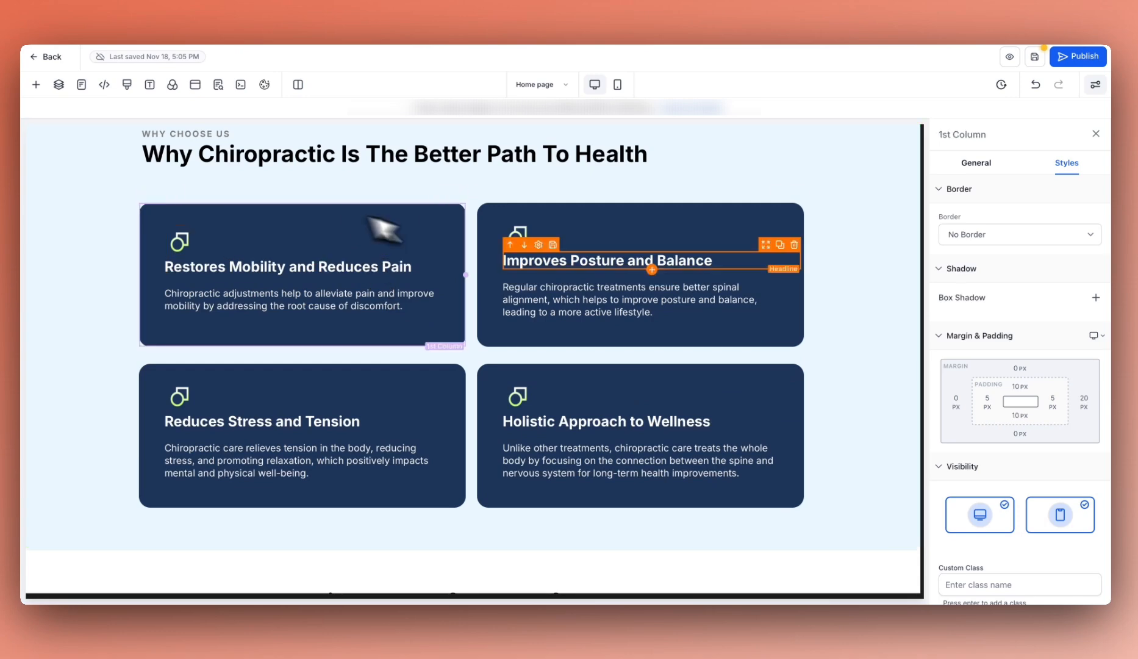
scroll(982, 293, down, 2)
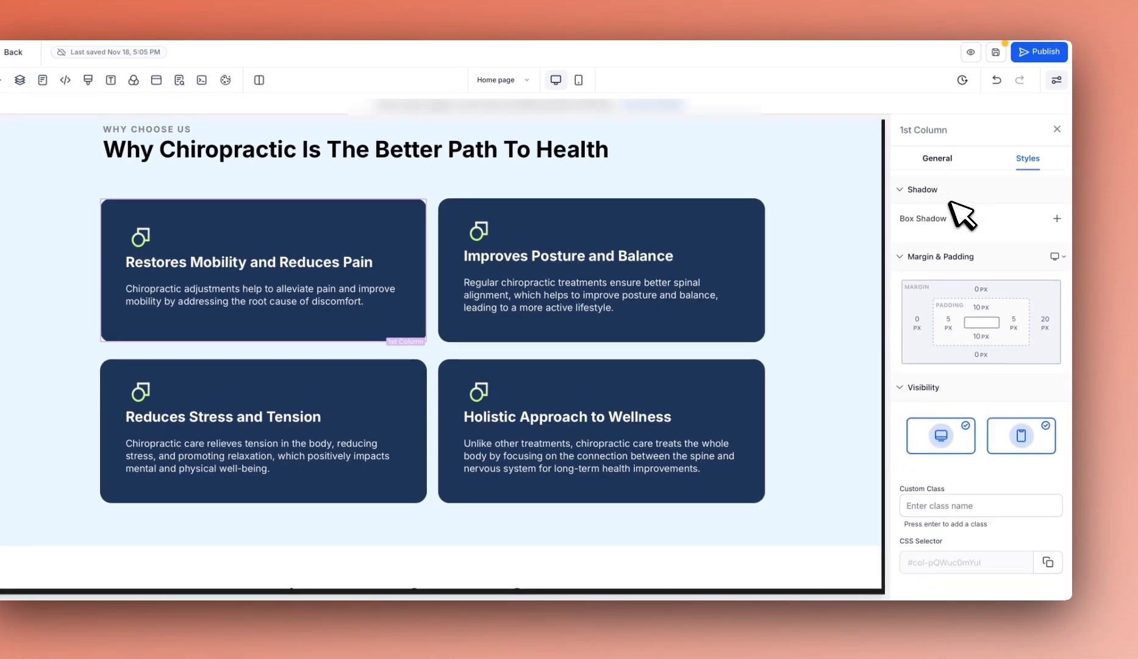
click(925, 514)
text(hovereffect)
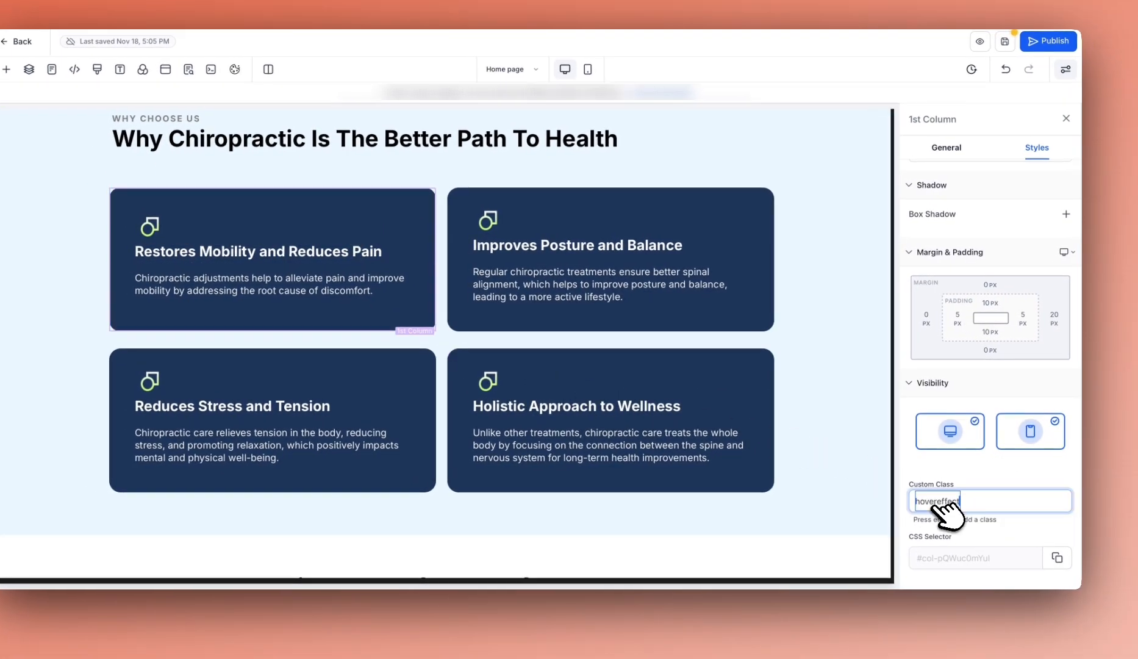
Add the custom class "hovereffect" to the Improves Posture, Reduces Stress and Holistic Approach cards
click(755, 314)
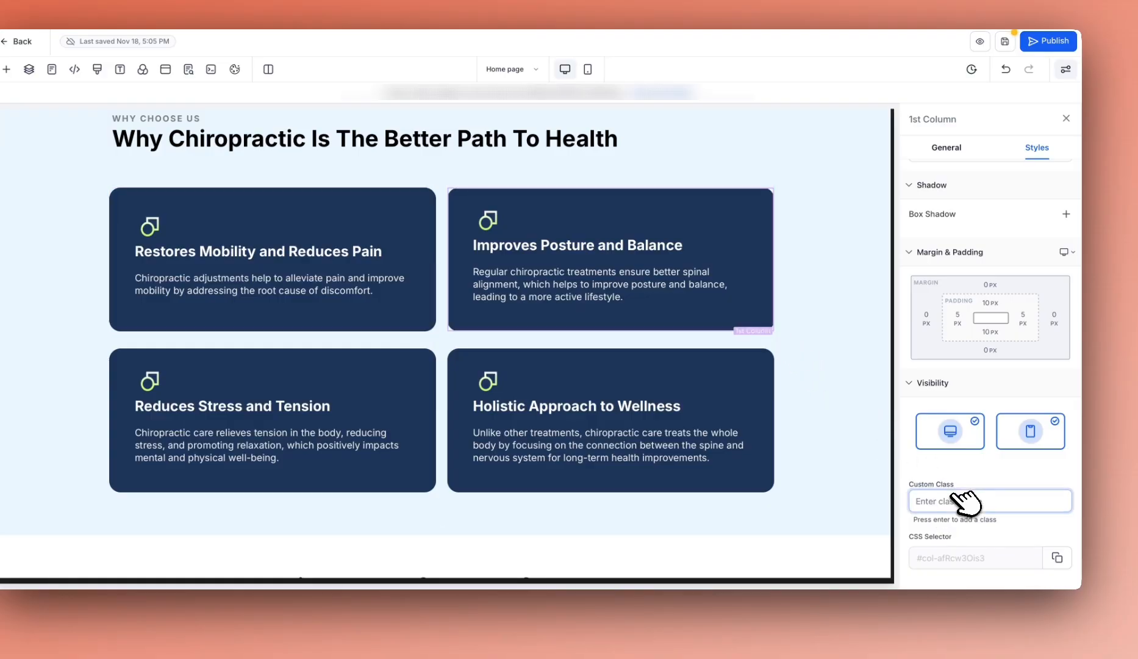
click(385, 357)
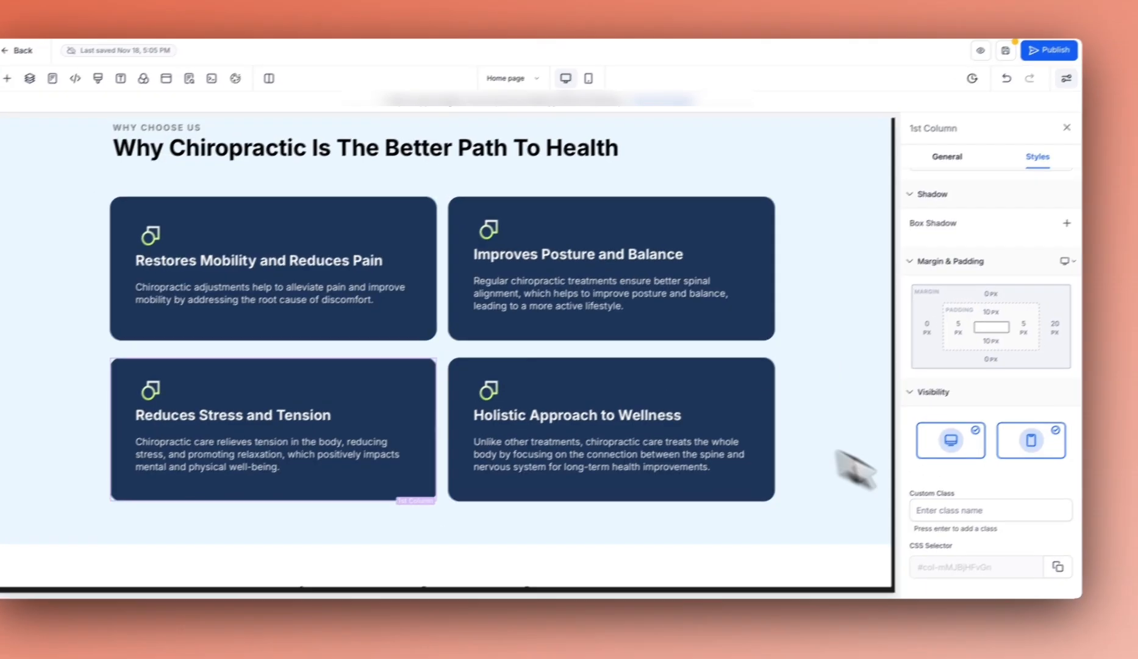
click(959, 498)
click(744, 479)
text(hovereffect)
key(Return)
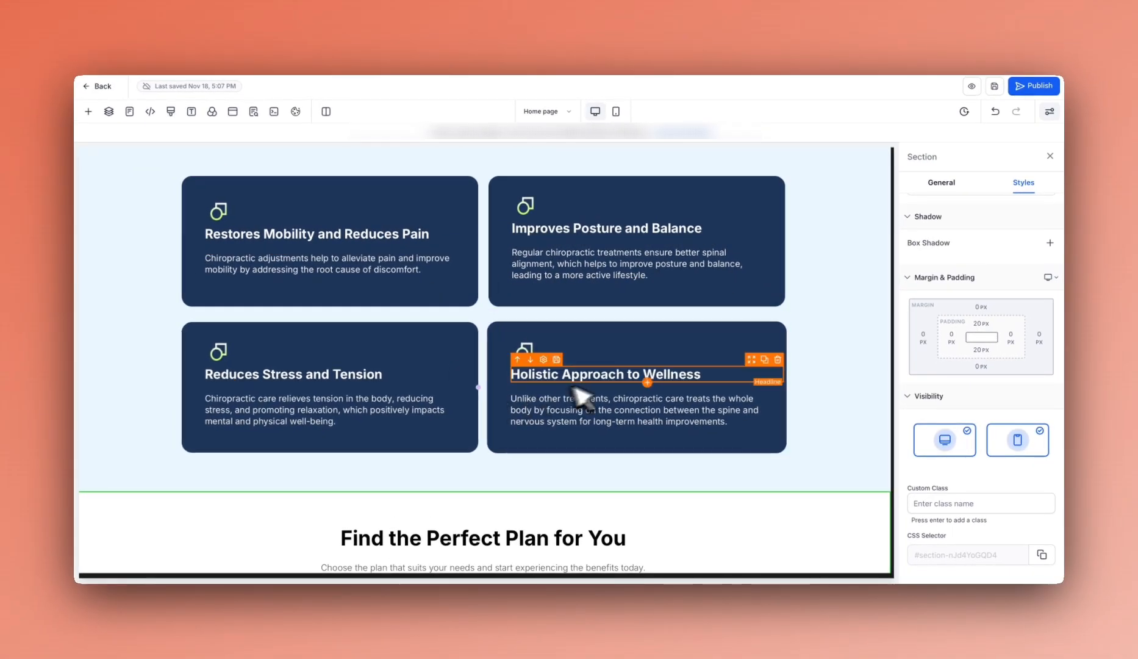
Shorten the plan prices to $69 for Plan A, $99 for Plan B and $79 for Plan C
scroll(485, 387, down, 6)
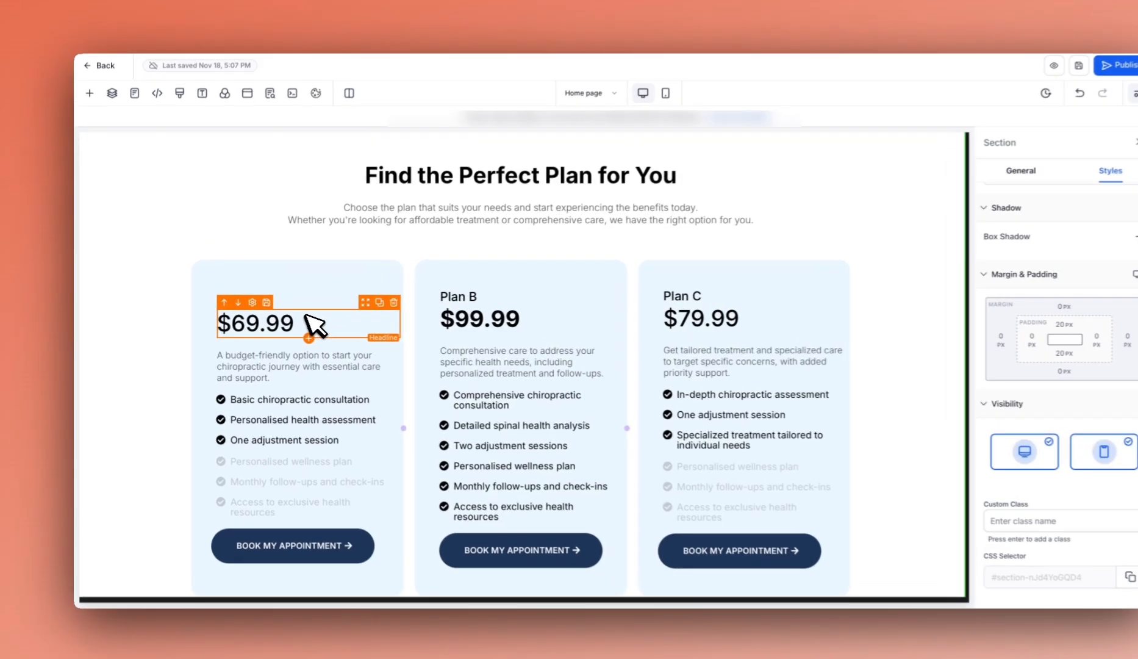
click(279, 319)
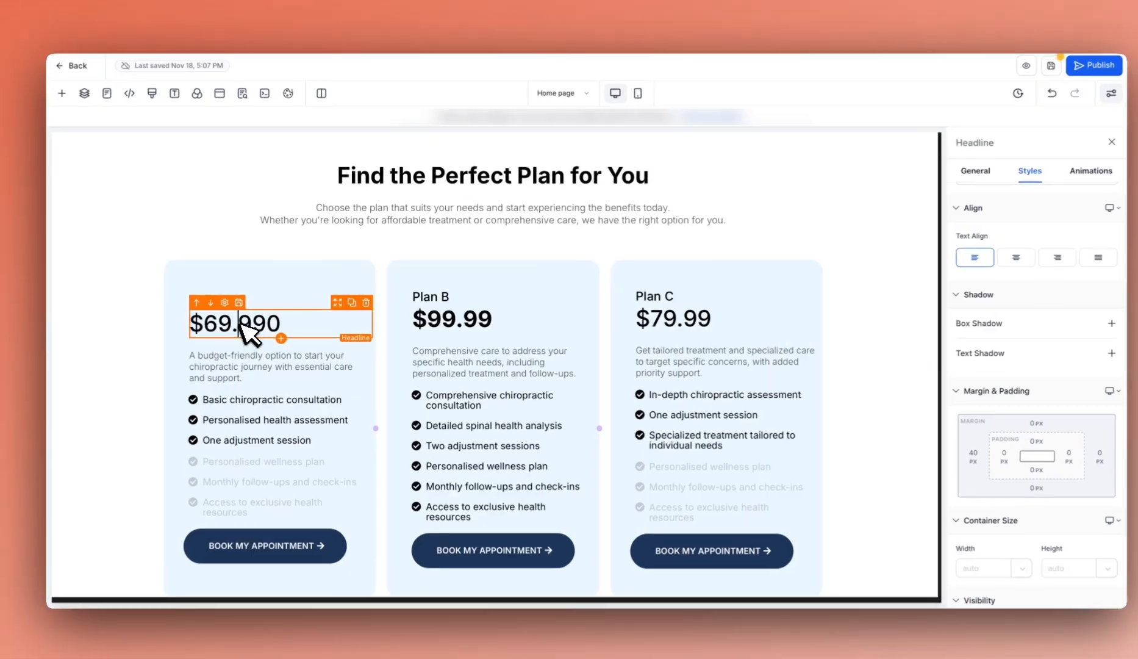
click(250, 319)
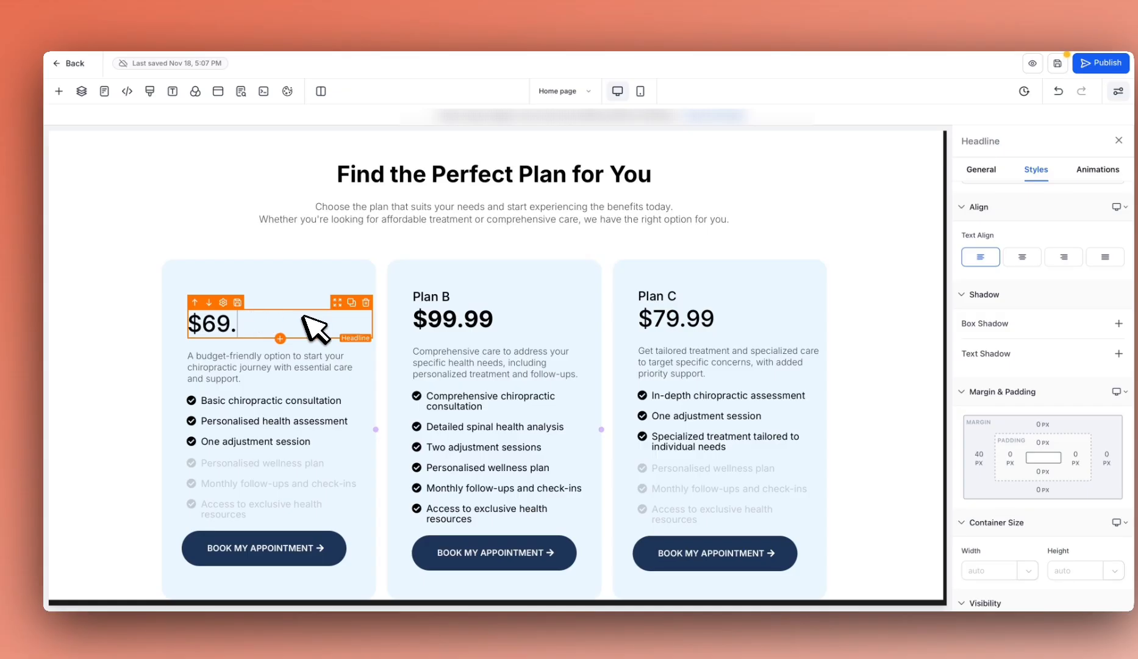
key(BackSpace)
click(528, 326)
key(BackSpace)
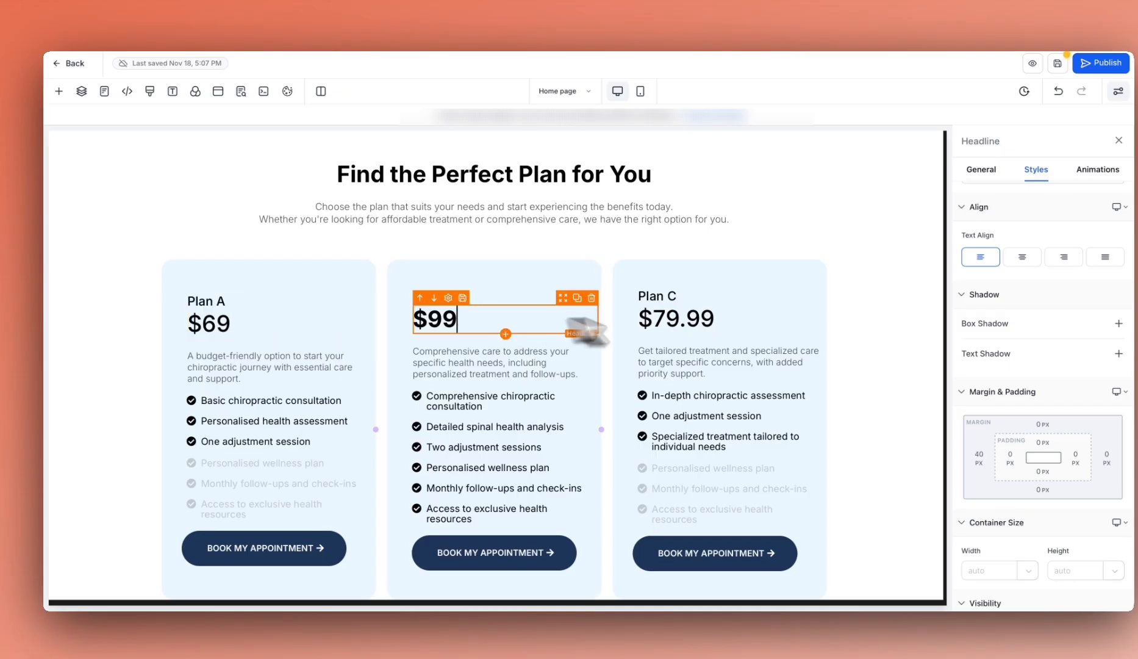
click(731, 323)
key(BackSpace)
key(BackSpace)
key(BackSpace)
click(879, 338)
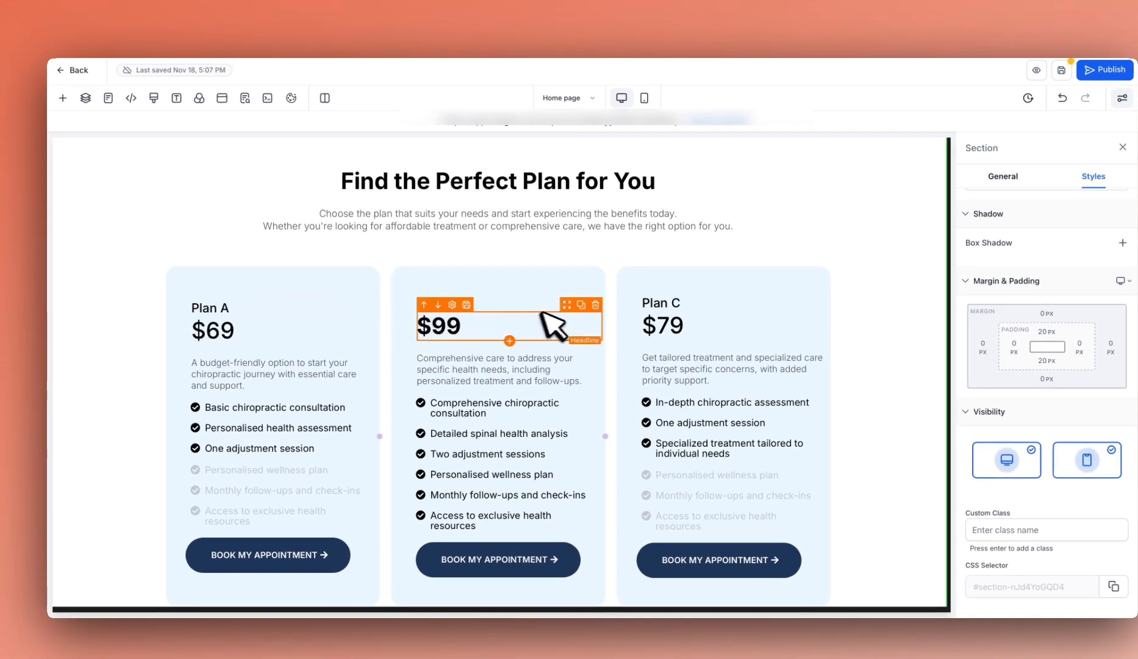
Duplicate the three-plan pricing row and set the copy's prices to $690, $990 and $790
click(818, 217)
click(821, 213)
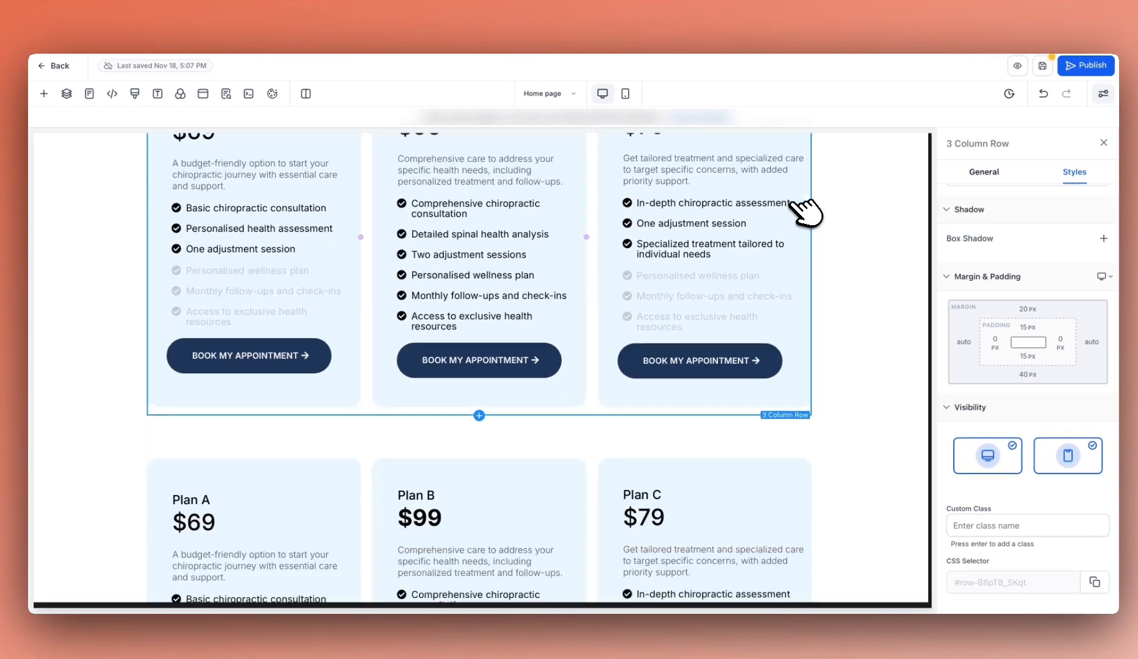
scroll(793, 205, down, 3)
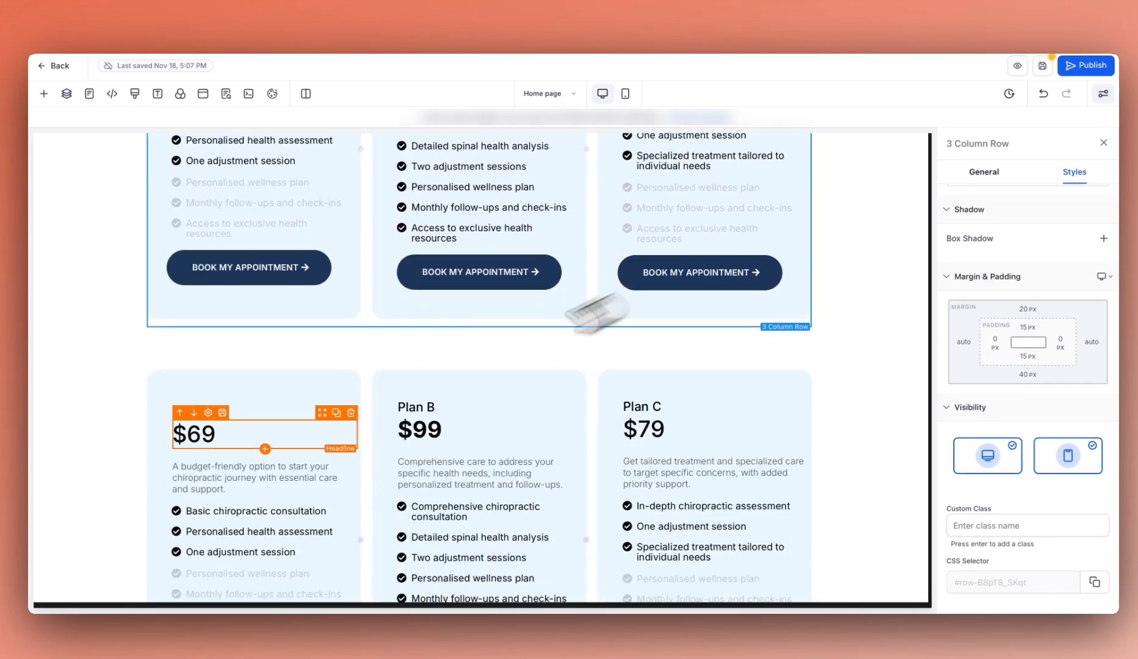
click(230, 312)
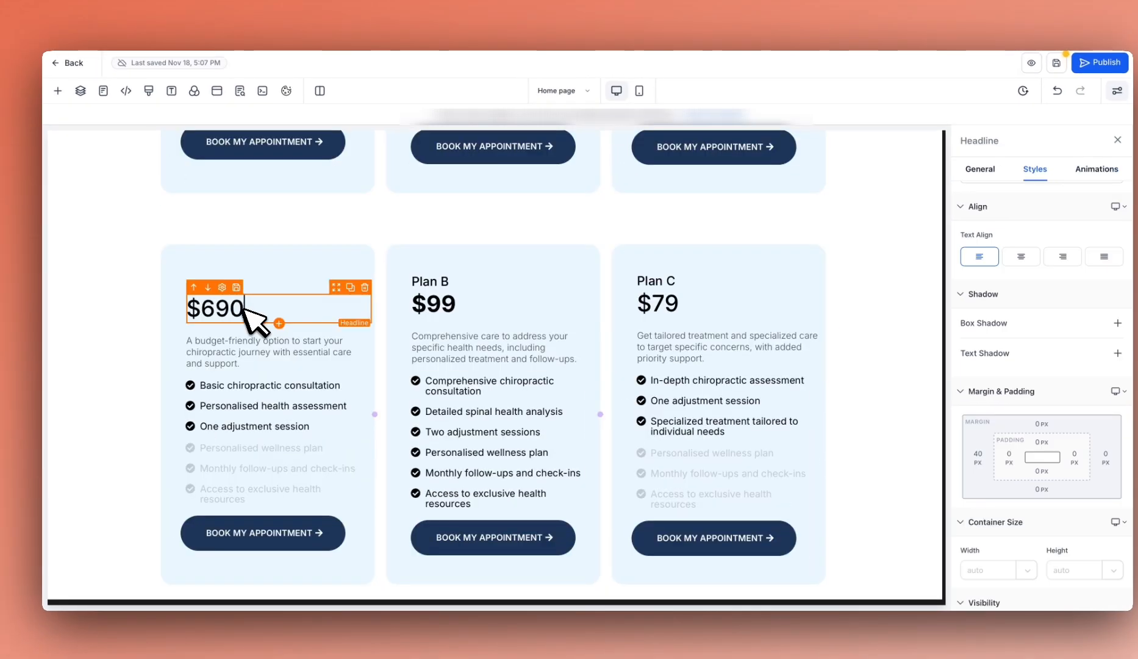
text(0)
click(449, 308)
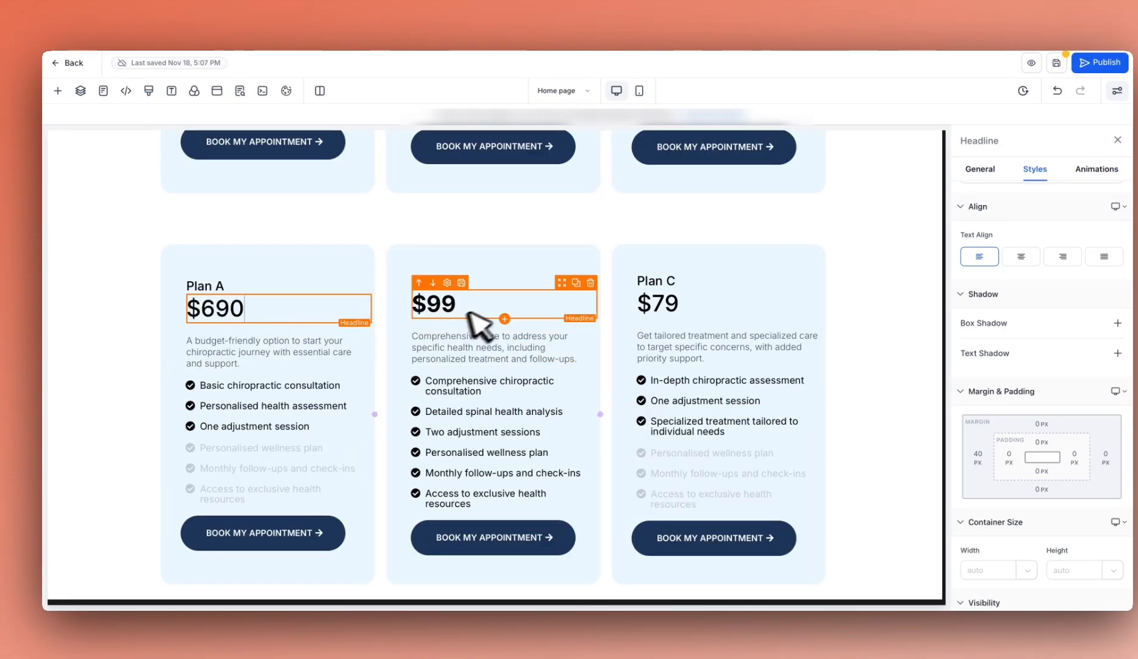
click(724, 308)
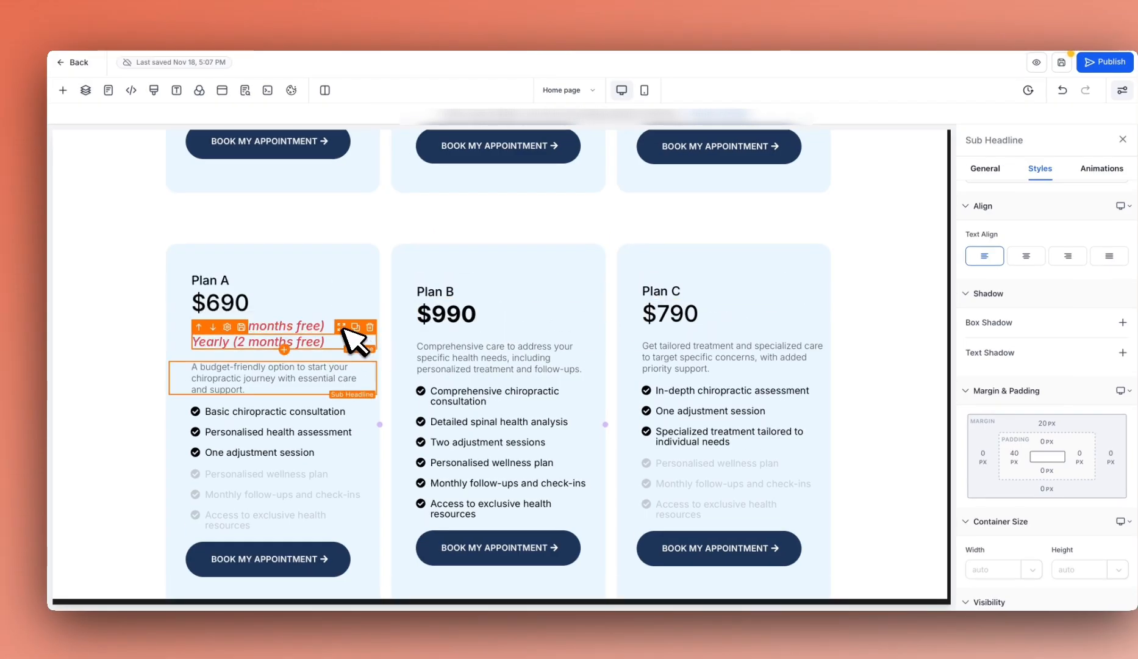
Place copies of the "Yearly (2 months free)" headline under the annual prices of Plan B and Plan C
drag(343, 327, 502, 322)
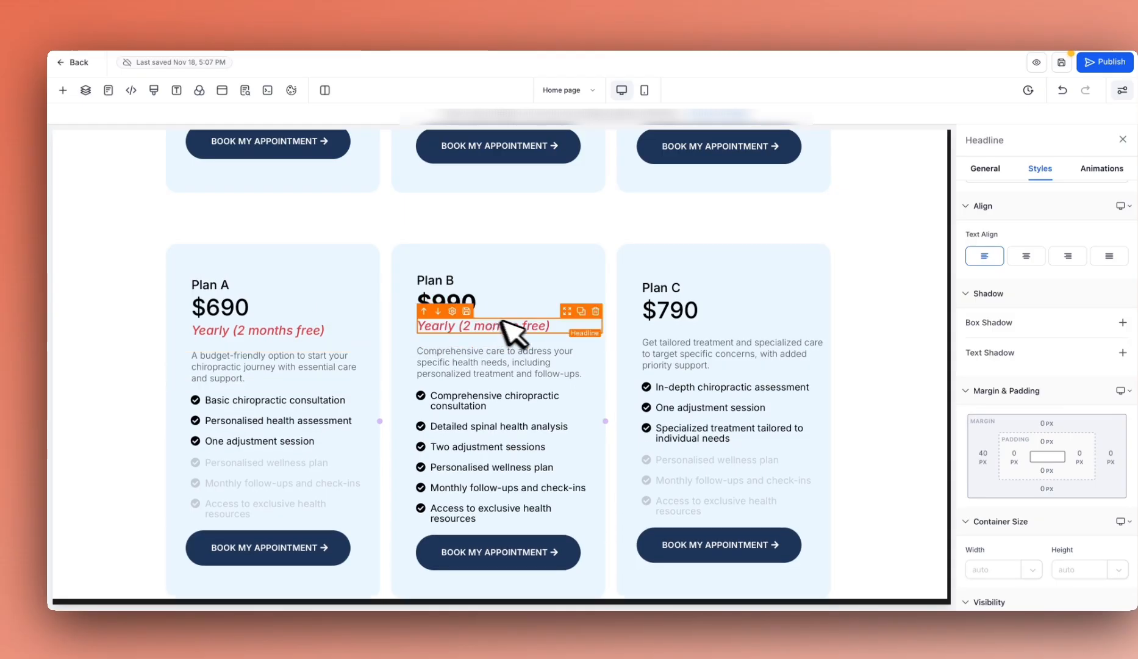
click(581, 311)
drag(583, 334, 713, 337)
click(822, 328)
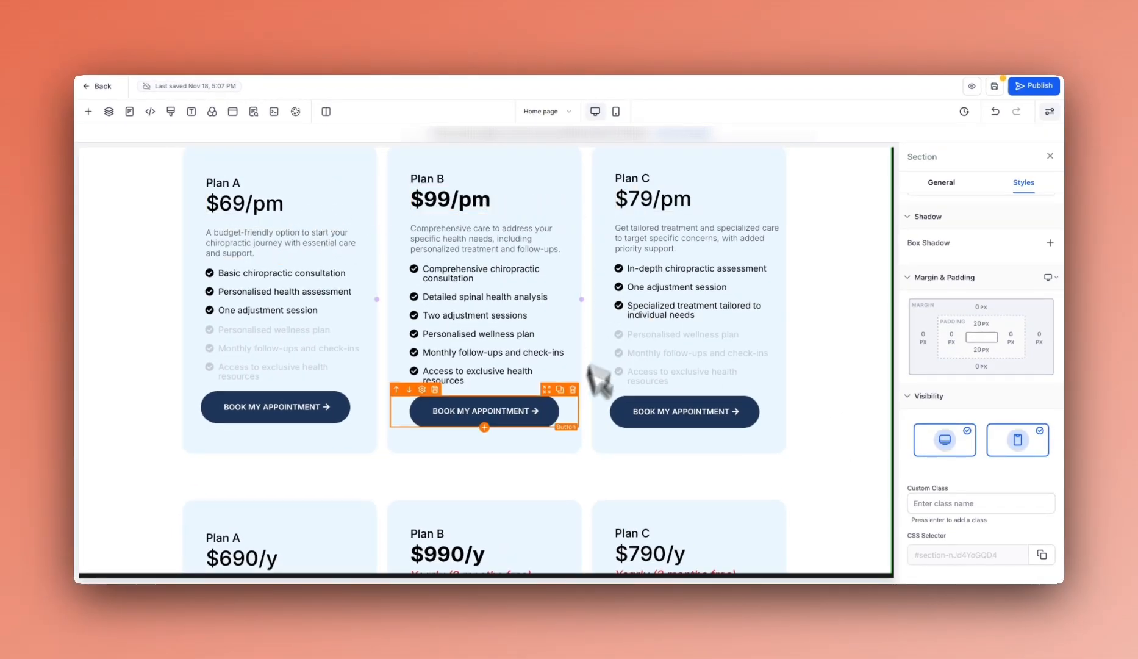
Add two custom code elements between the pricing introduction text and the monthly plans row
scroll(587, 437, down, 4)
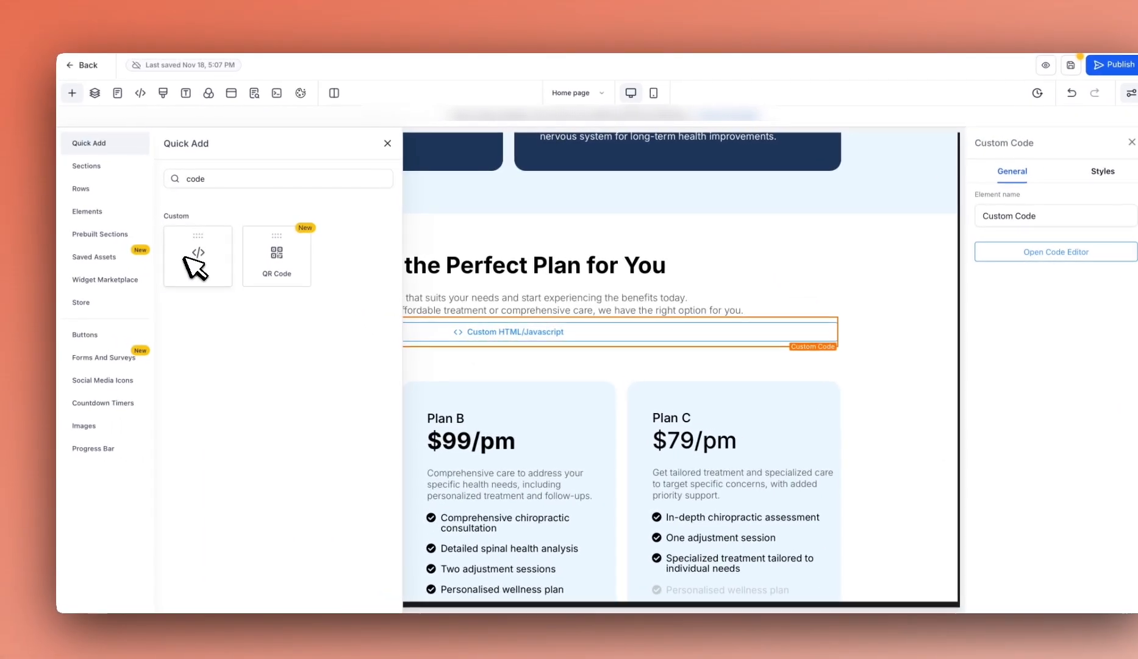
click(134, 249)
scroll(610, 305, down, 2)
click(662, 251)
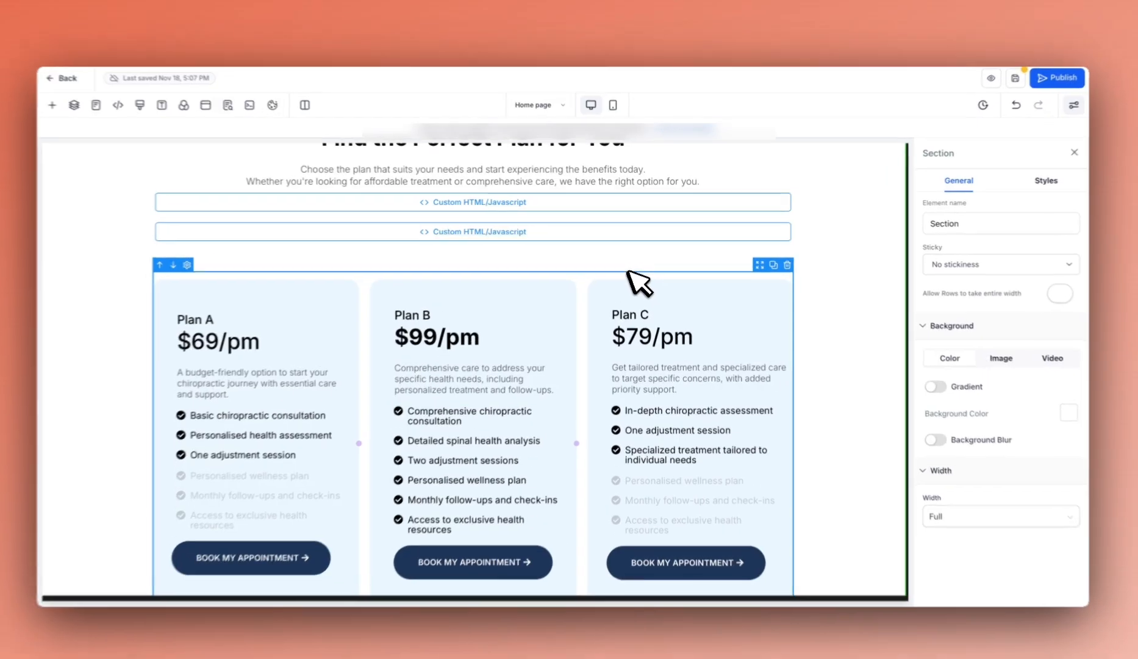
Add the custom class "monthlyplan" to the row holding the monthly plans
click(632, 272)
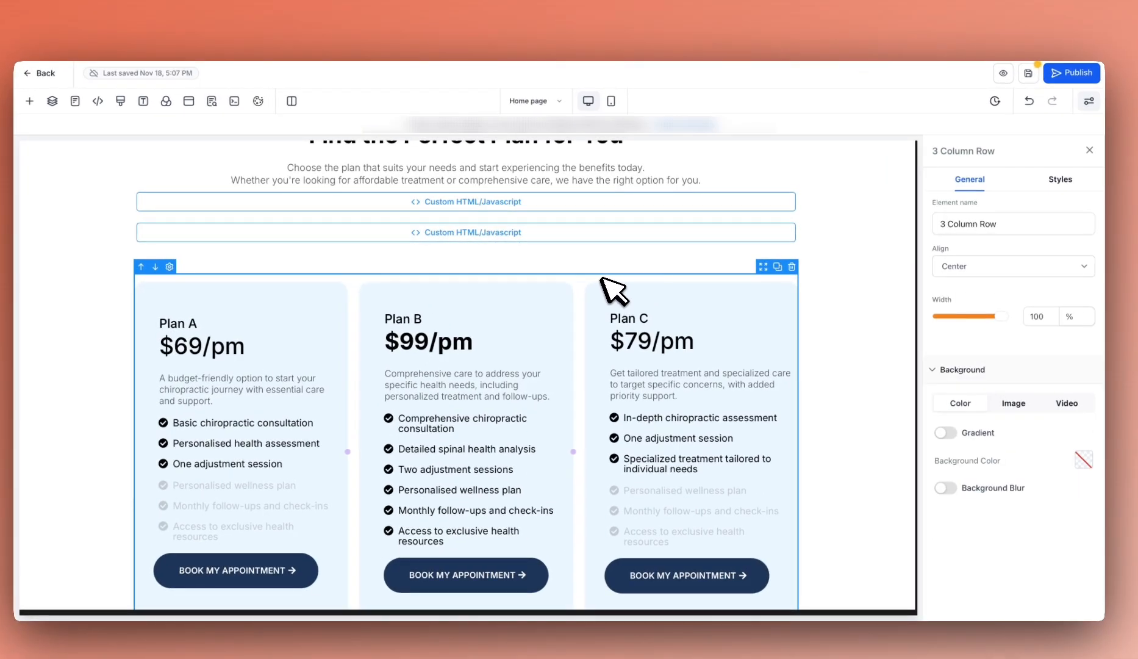
scroll(610, 284, down, 3)
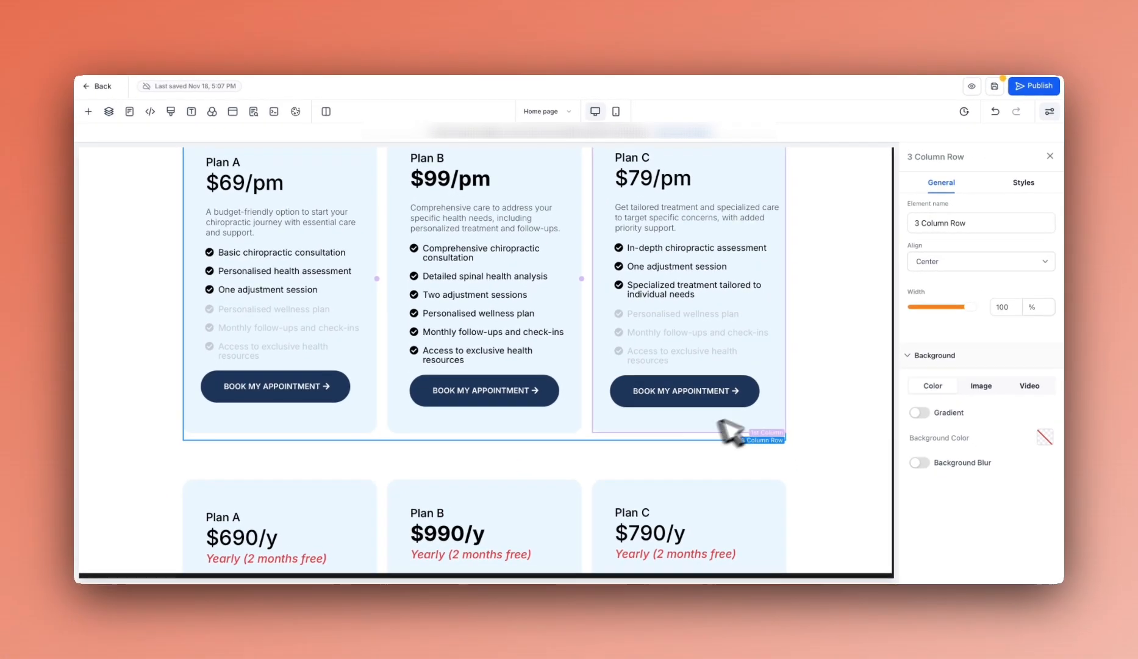
scroll(729, 430, up, 3)
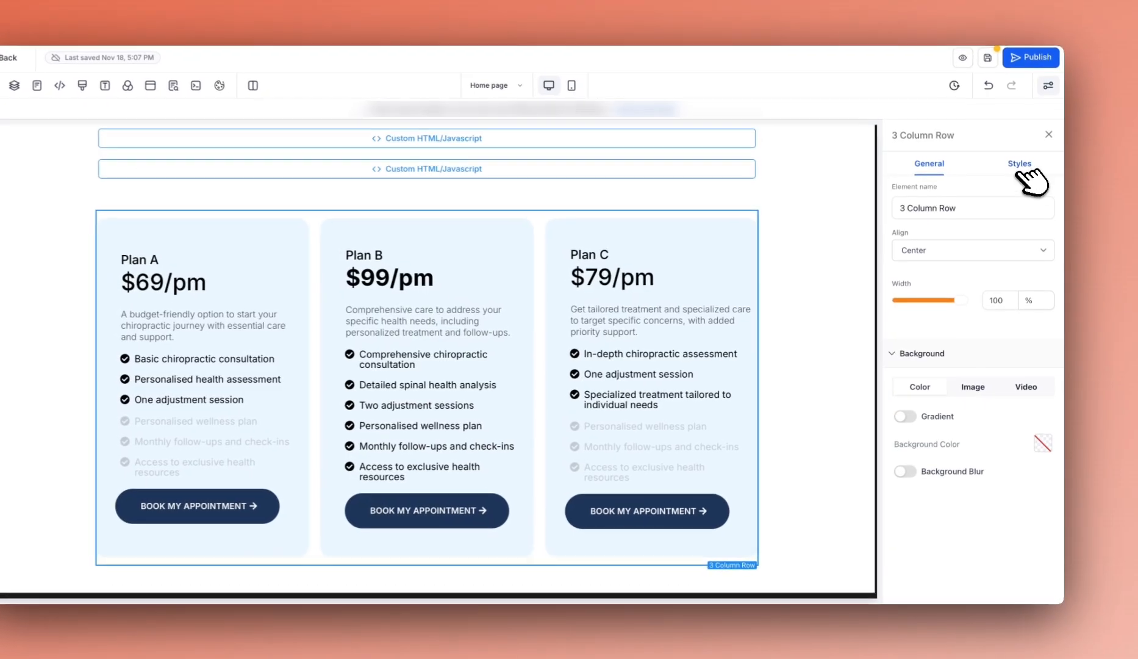
click(1024, 183)
scroll(970, 463, down, 2)
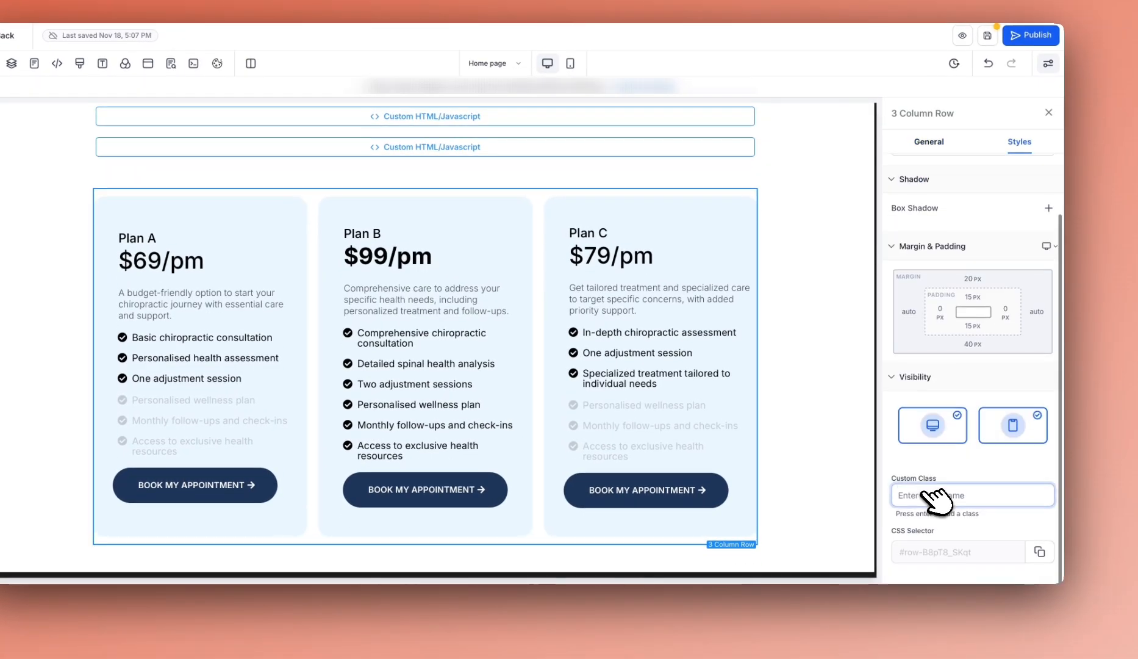
click(928, 492)
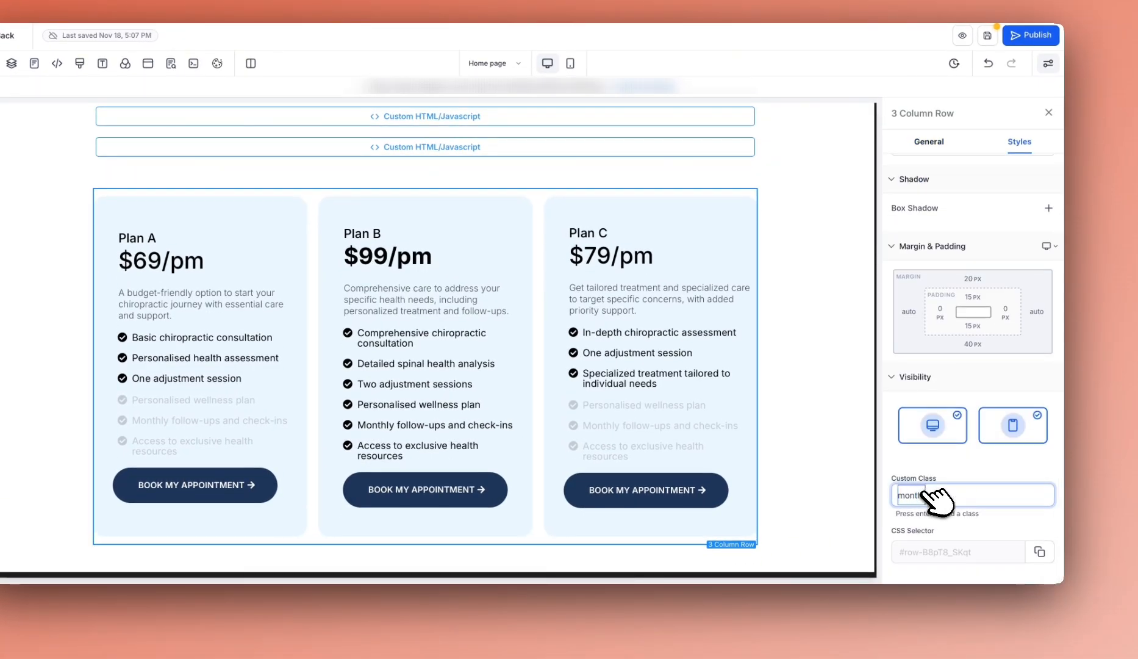
text(monthlyplan)
key(Return)
Add the custom classes "annualplan" and "hide" to the row holding the yearly plans
scroll(671, 336, down, 5)
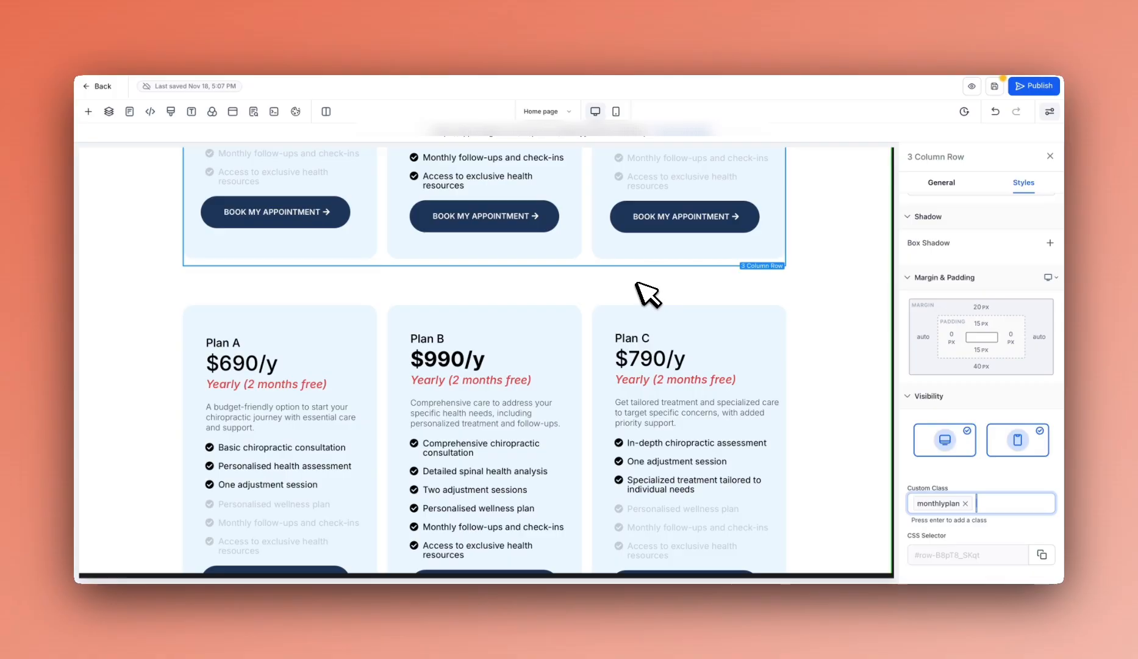
click(641, 305)
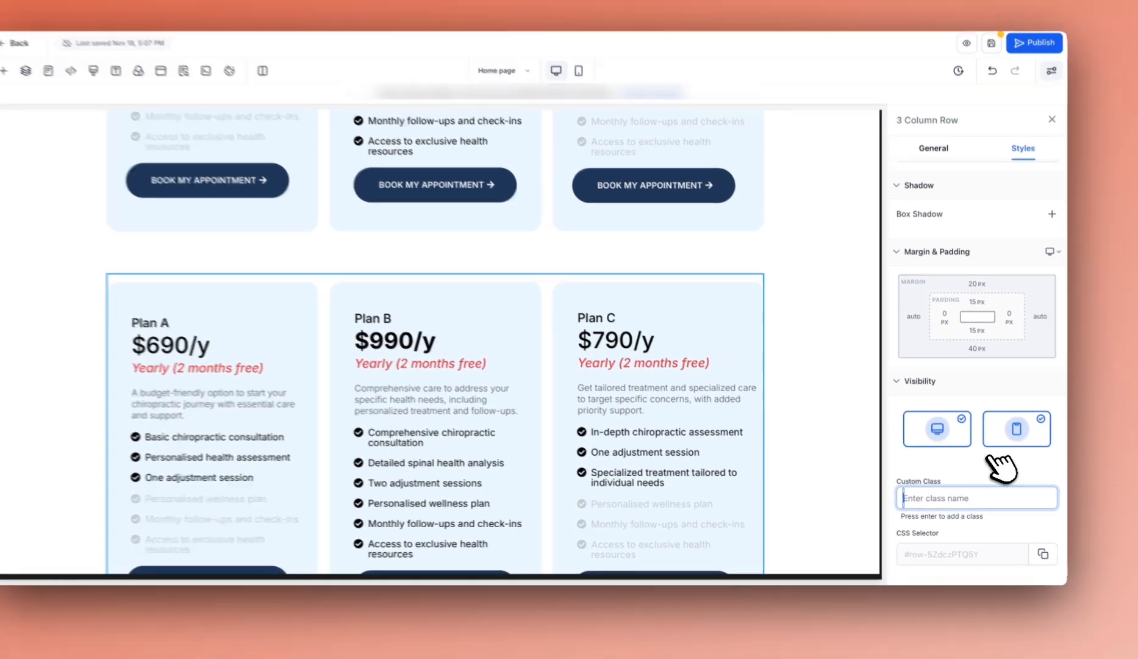
click(1000, 488)
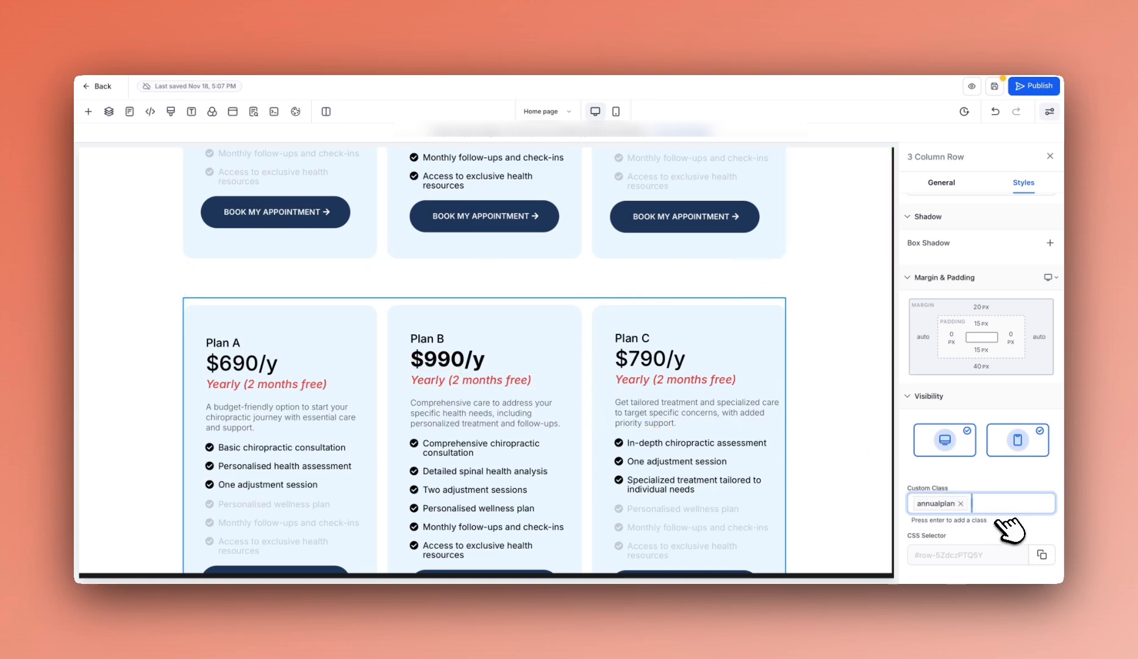
key(Return)
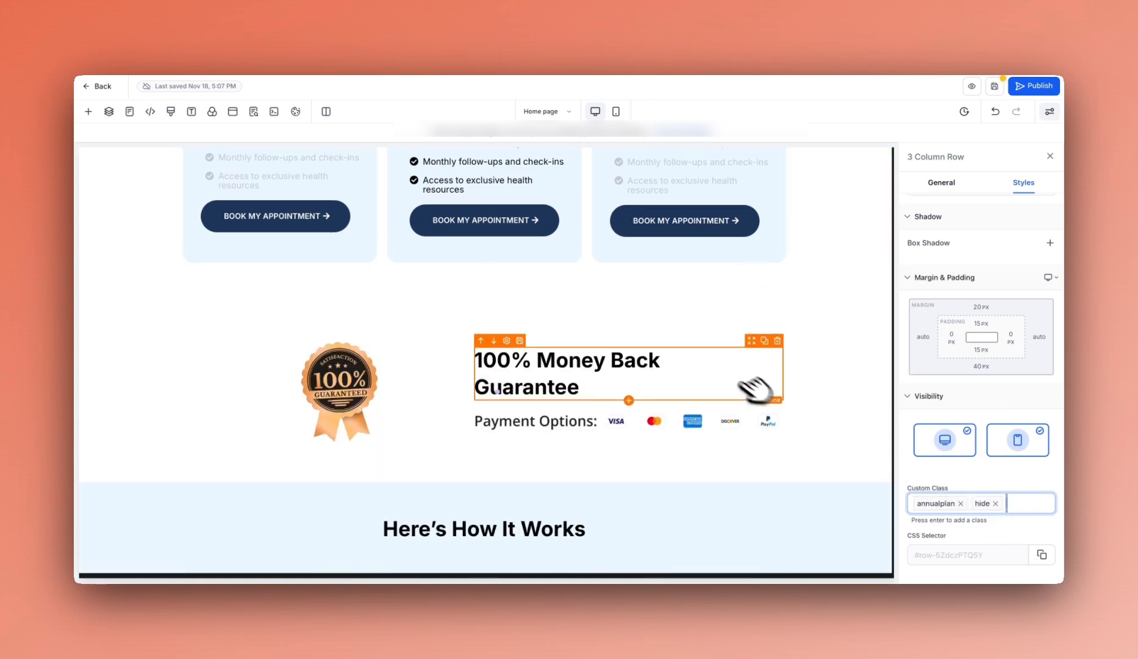
Save the page and check the Monthly/Annually switch of the pricing section in the preview
click(995, 89)
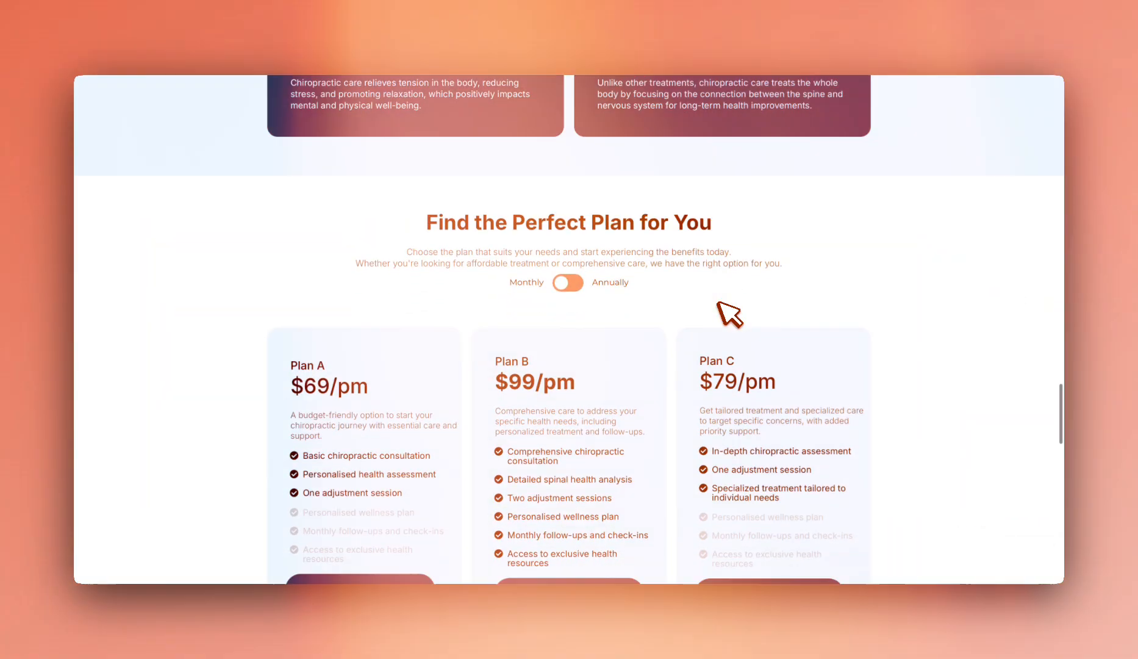
scroll(729, 314, down, 3)
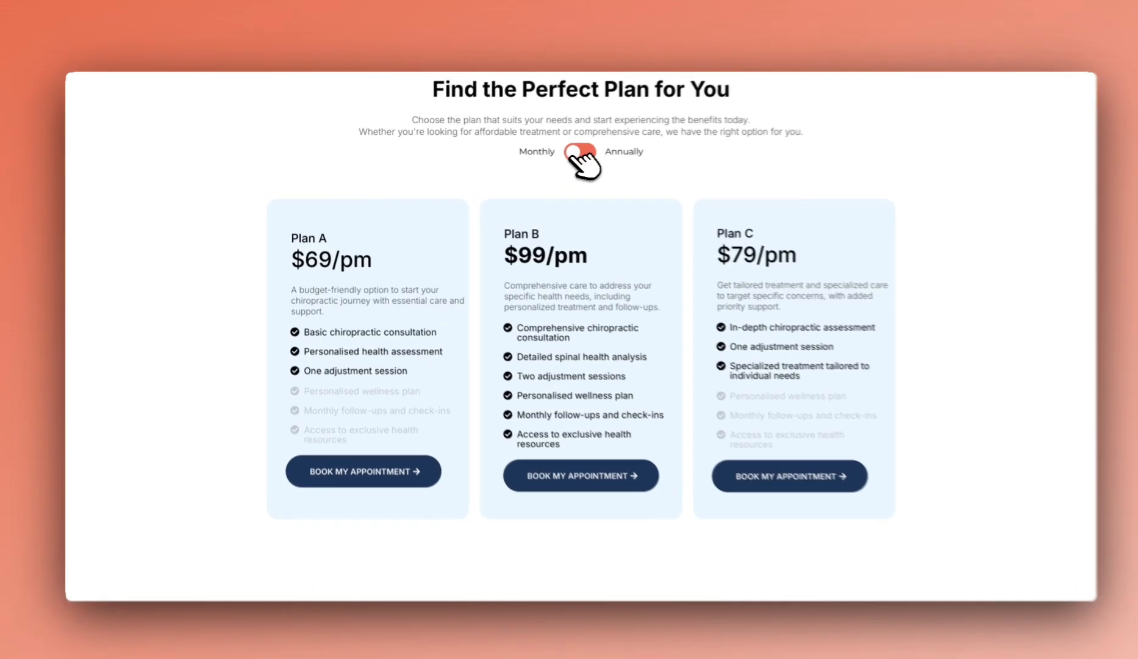
Switch the previewed pricing section to annual billing and examine Plan A's yearly price and its "Yearly (2 months free)" note
click(570, 153)
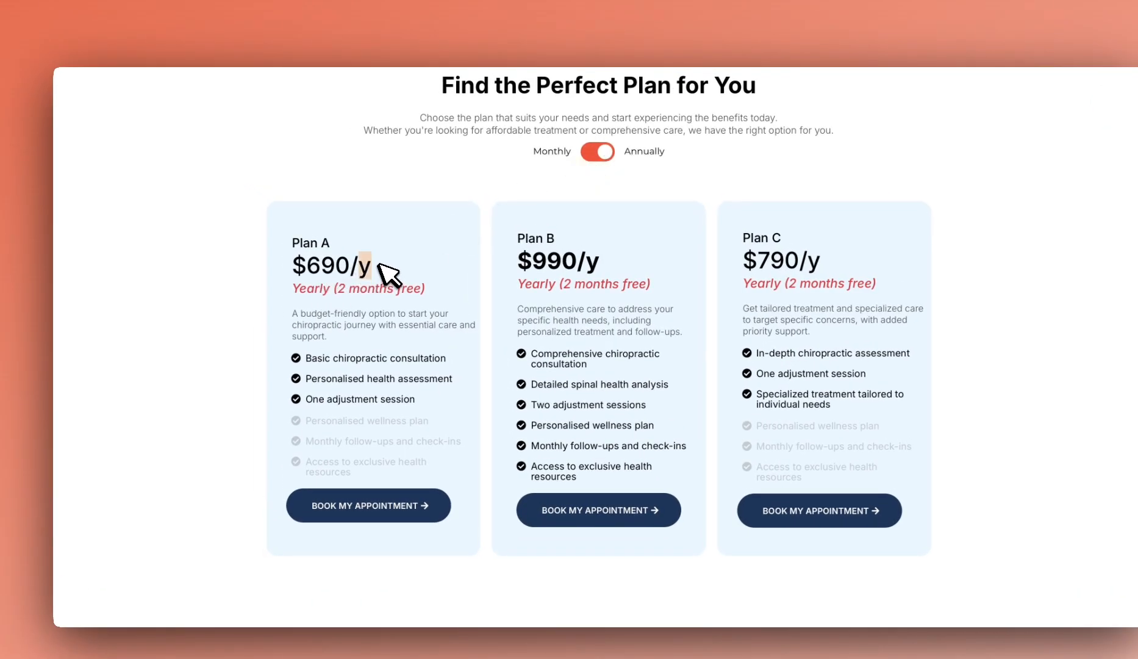
scroll(390, 276, down, 2)
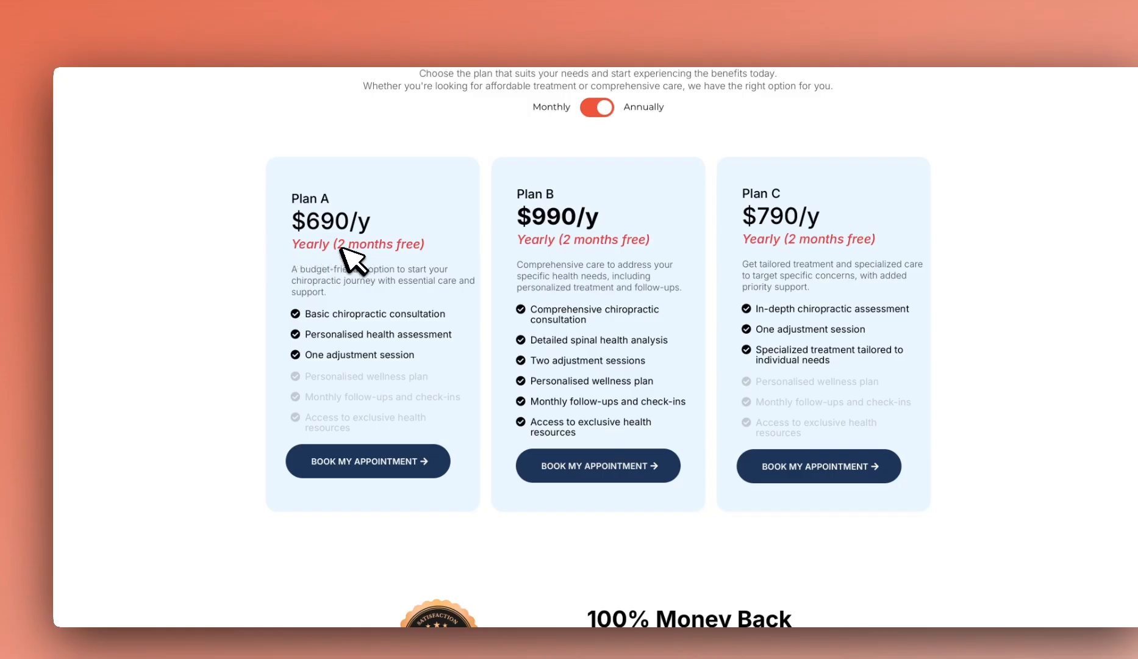
drag(340, 246, 451, 249)
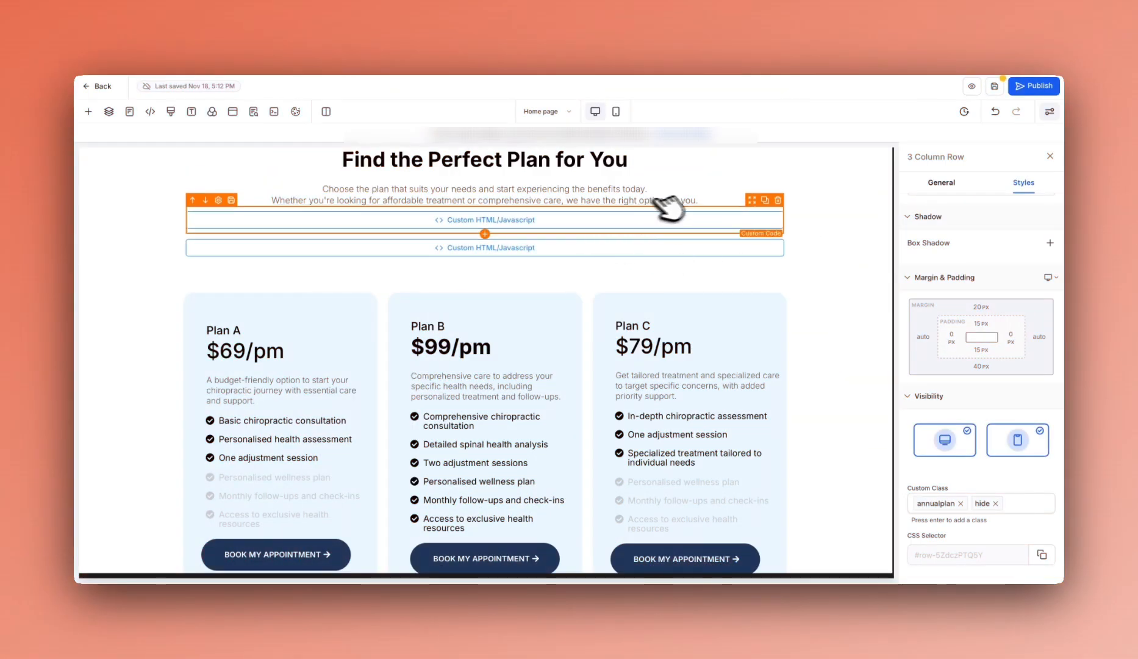
Select the yearly plans row in the page structure and remove its custom class "hide"
scroll(701, 293, down, 3)
scroll(628, 318, up, 3)
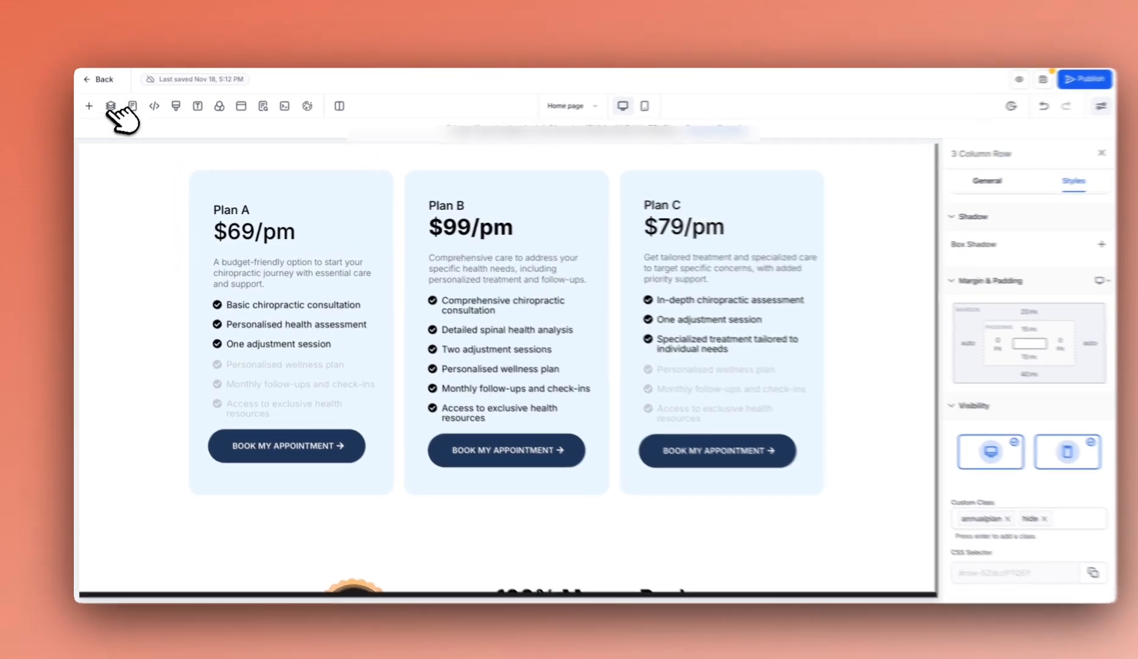
click(109, 111)
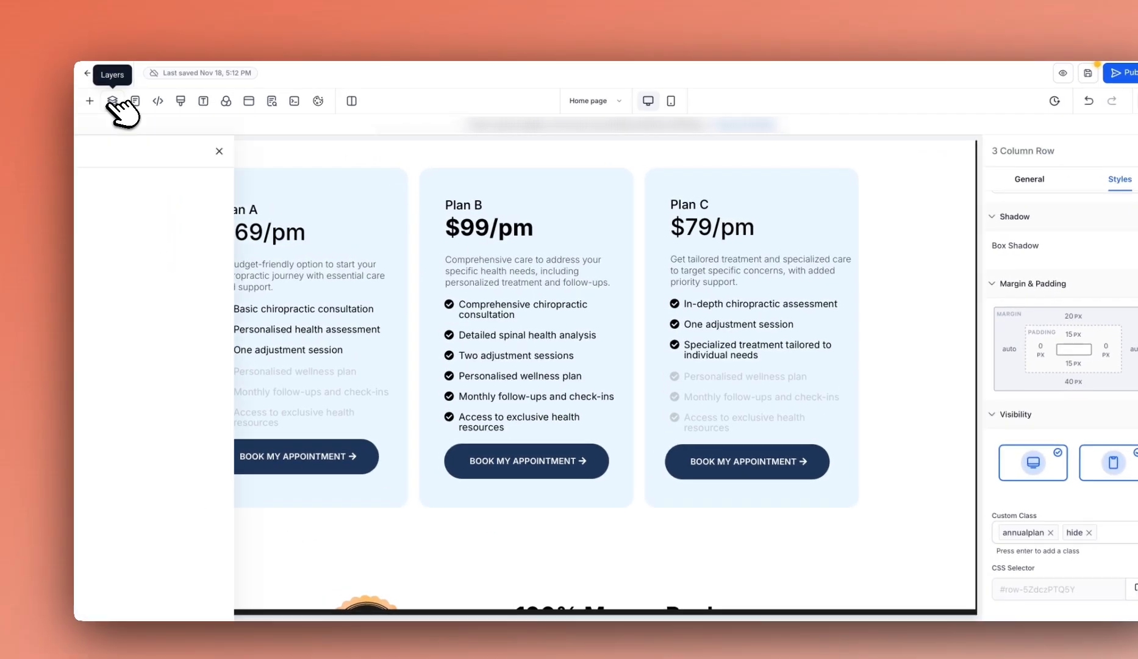
click(125, 189)
click(138, 383)
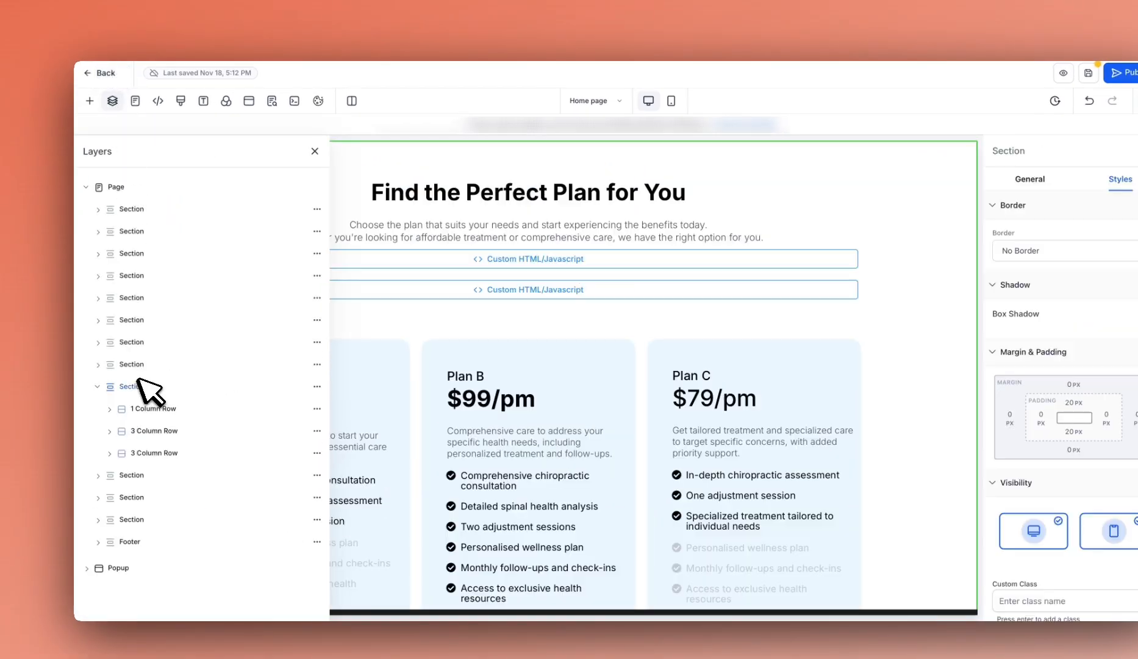
click(157, 452)
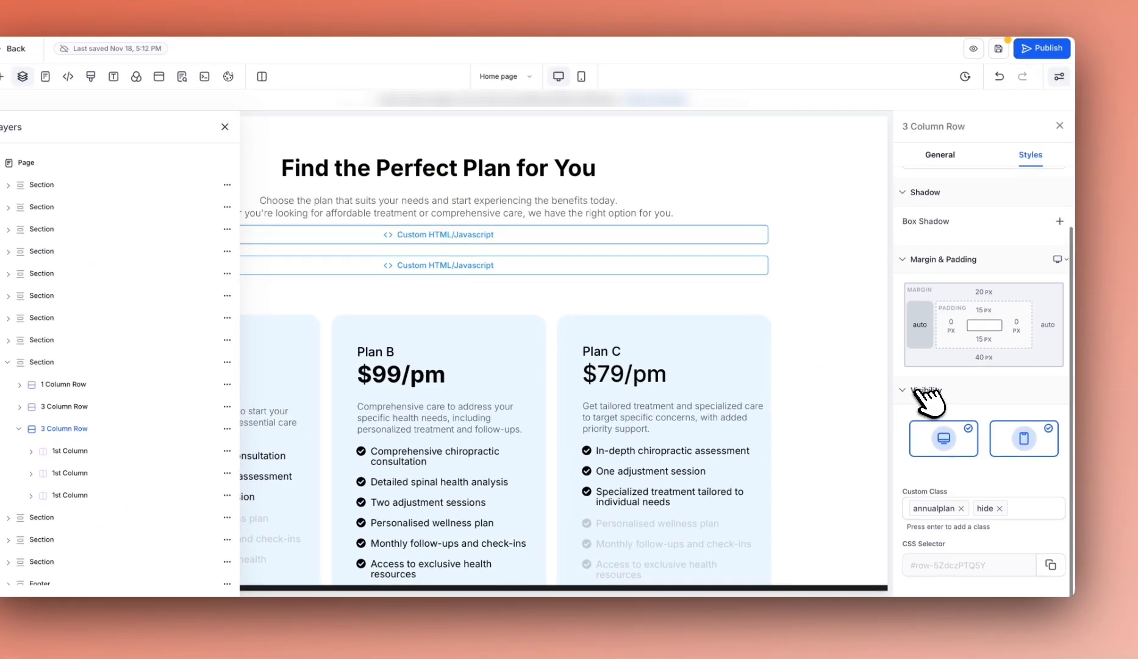
click(931, 513)
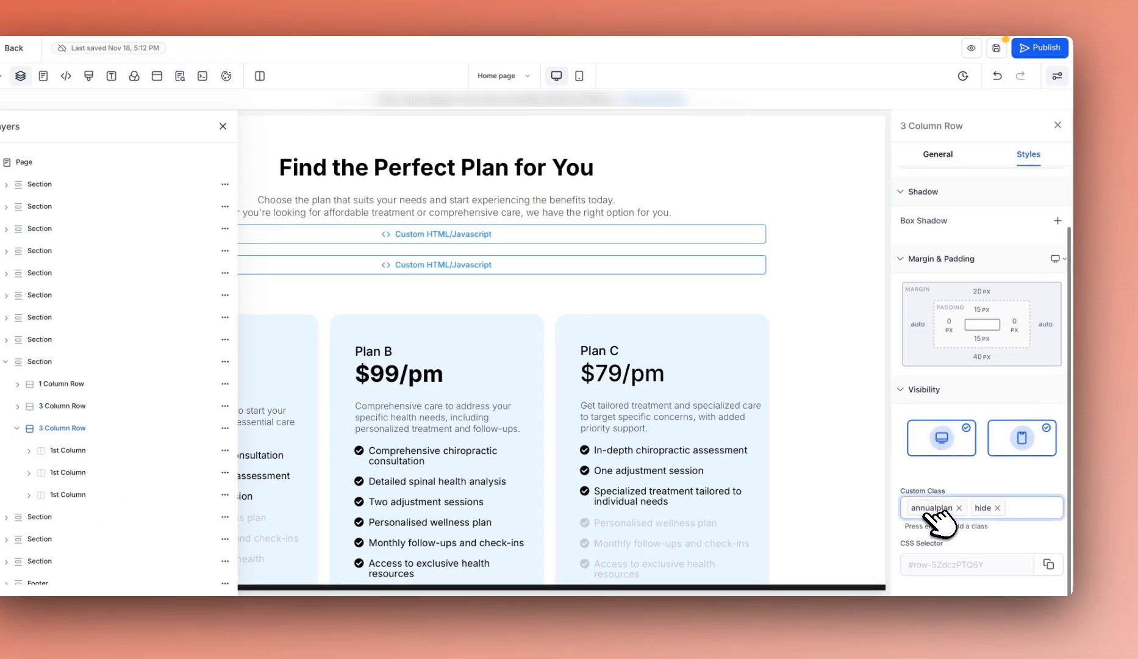
click(998, 508)
scroll(851, 473, down, 10)
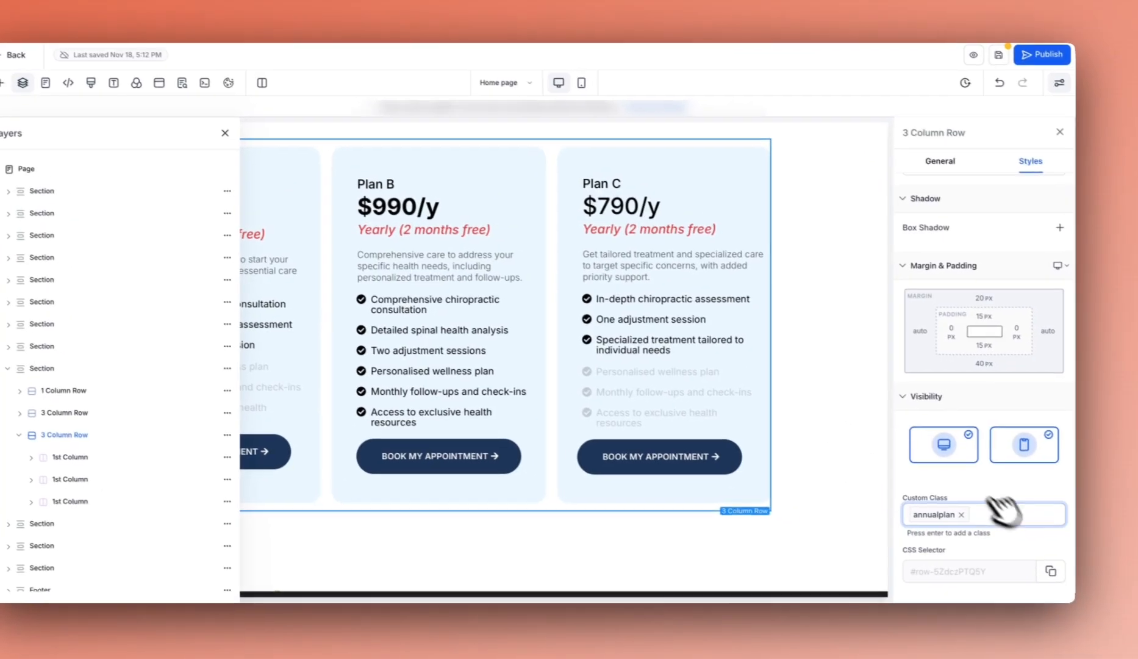
Add the custom class "hide" back to the yearly plans row
click(1019, 511)
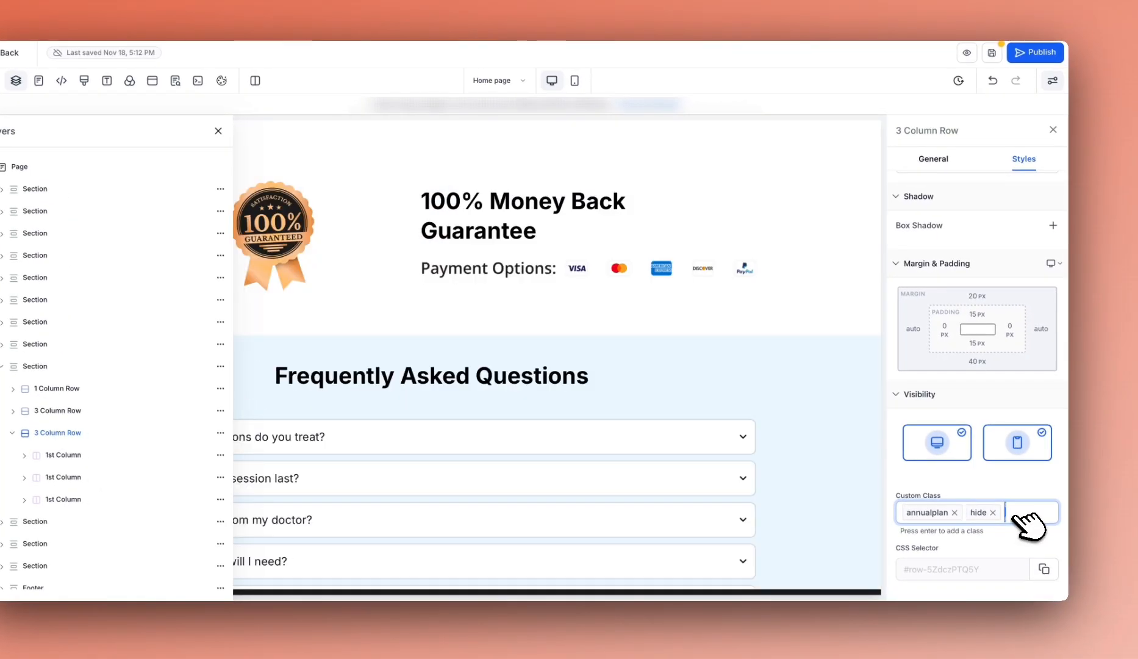
scroll(857, 418, up, 4)
click(804, 292)
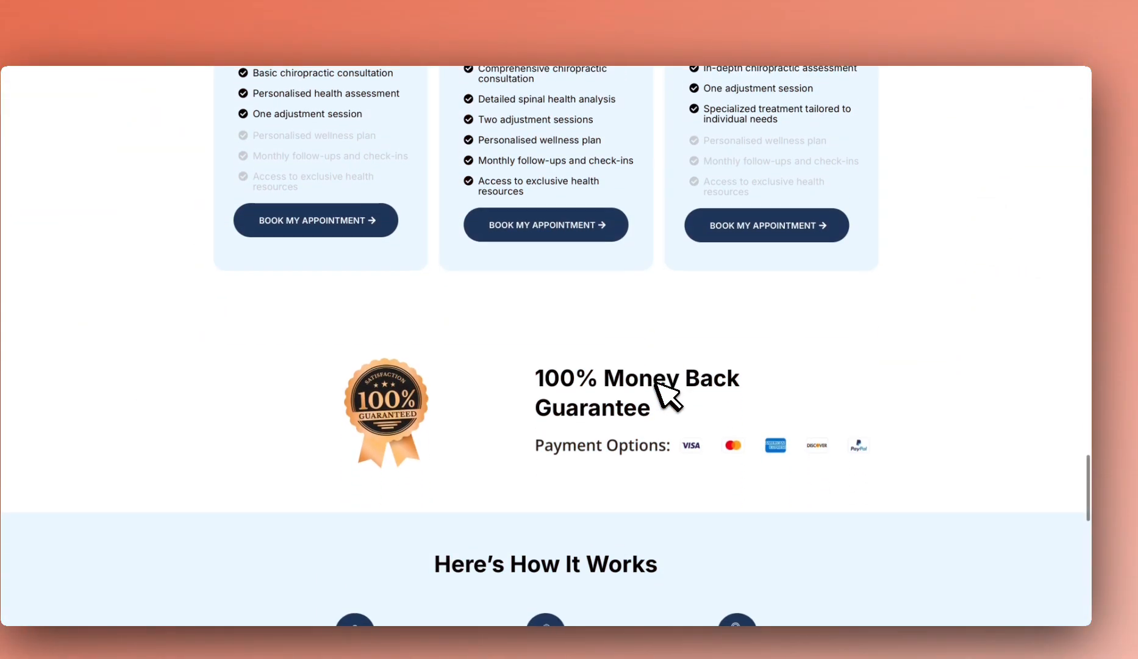
Look over the money-back guarantee and "Here's How It Works" sections in the page preview
scroll(666, 394, down, 1)
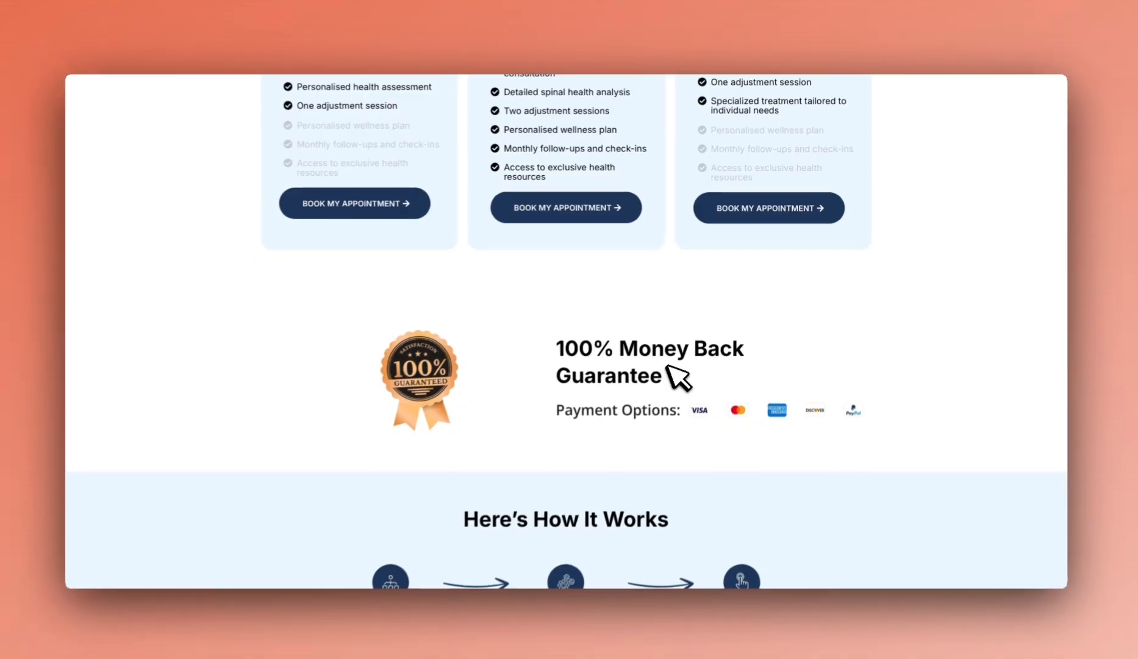
scroll(678, 373, down, 3)
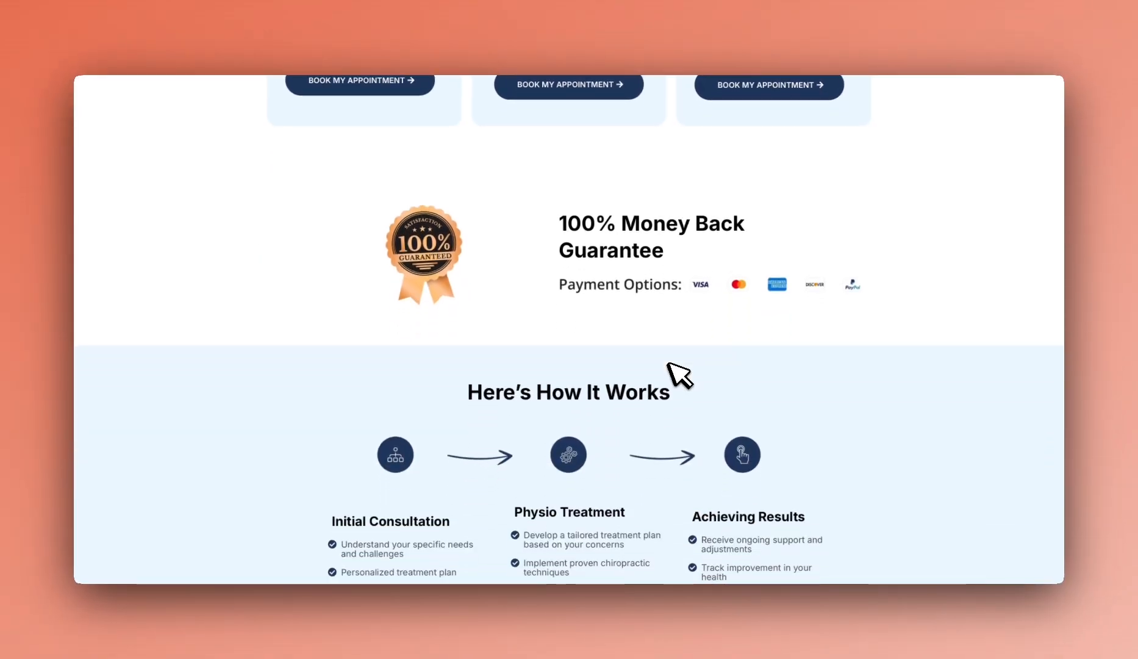
scroll(671, 366, down, 4)
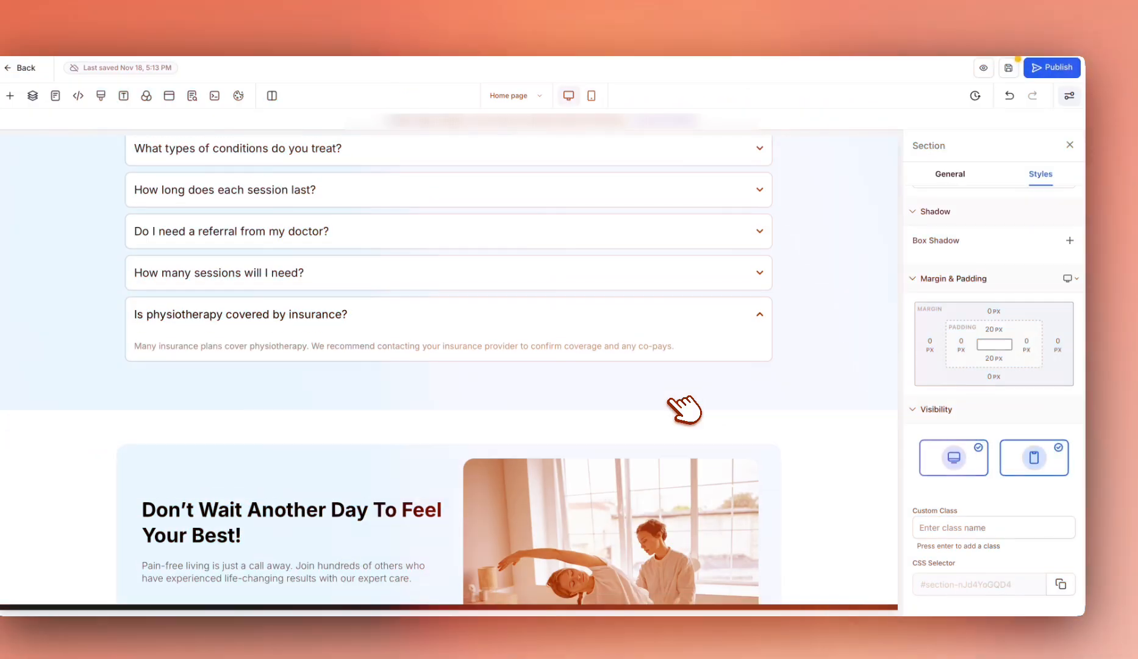
Add a custom code element to the footer, between the logo and the copyright line
scroll(681, 402, down, 5)
click(691, 395)
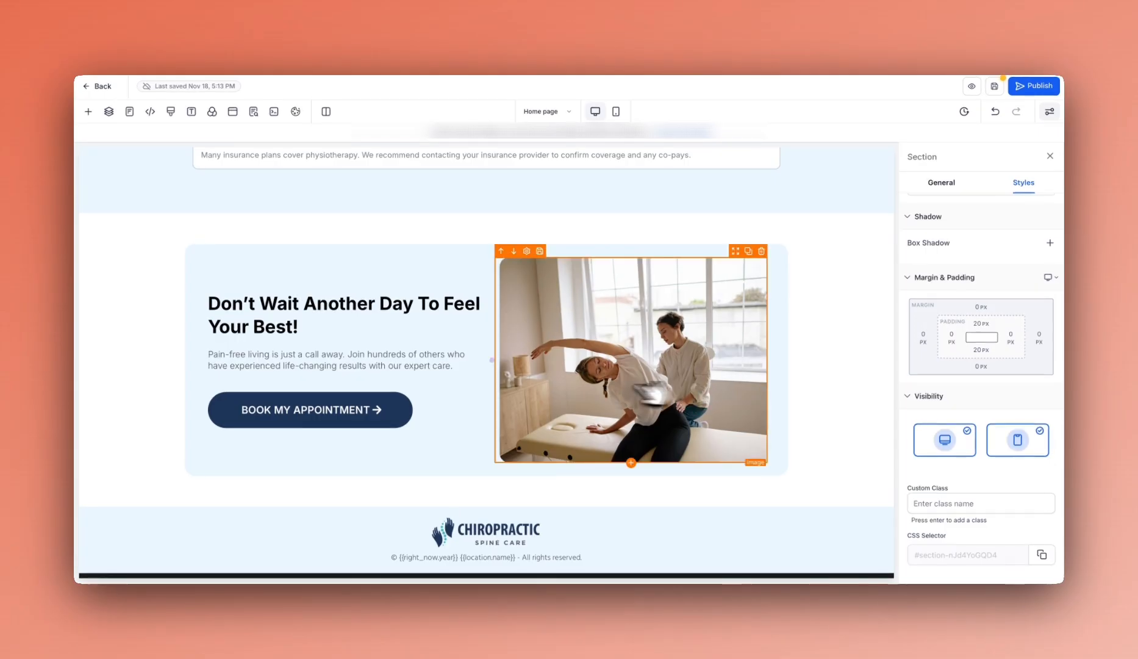
click(497, 531)
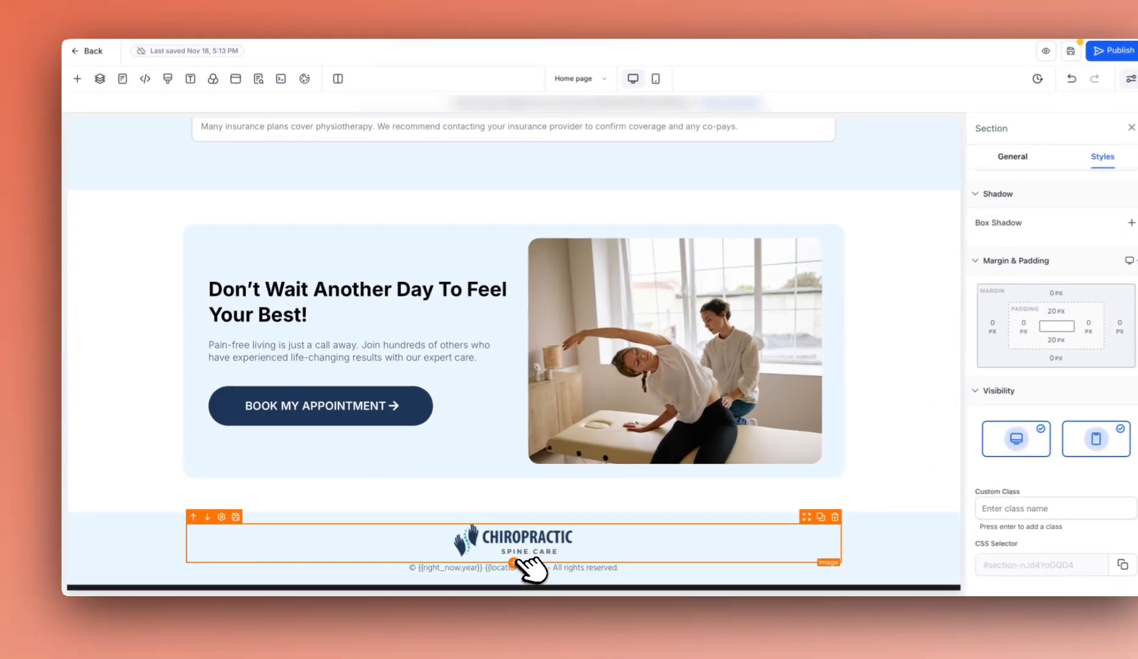
click(497, 548)
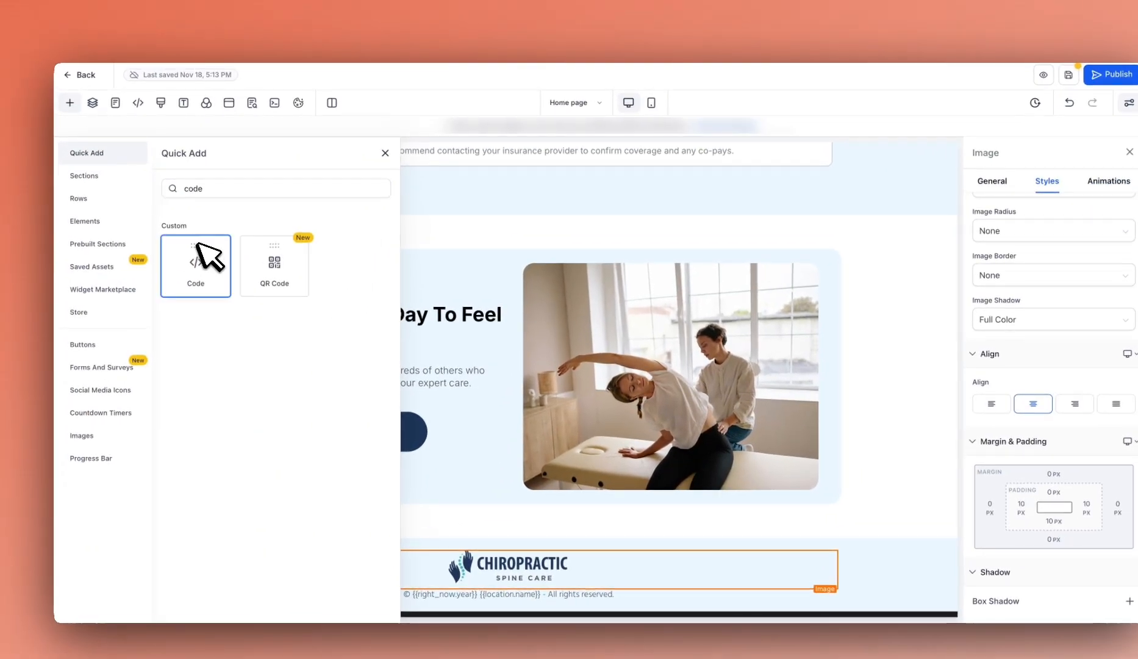
click(201, 256)
scroll(775, 427, down, 1)
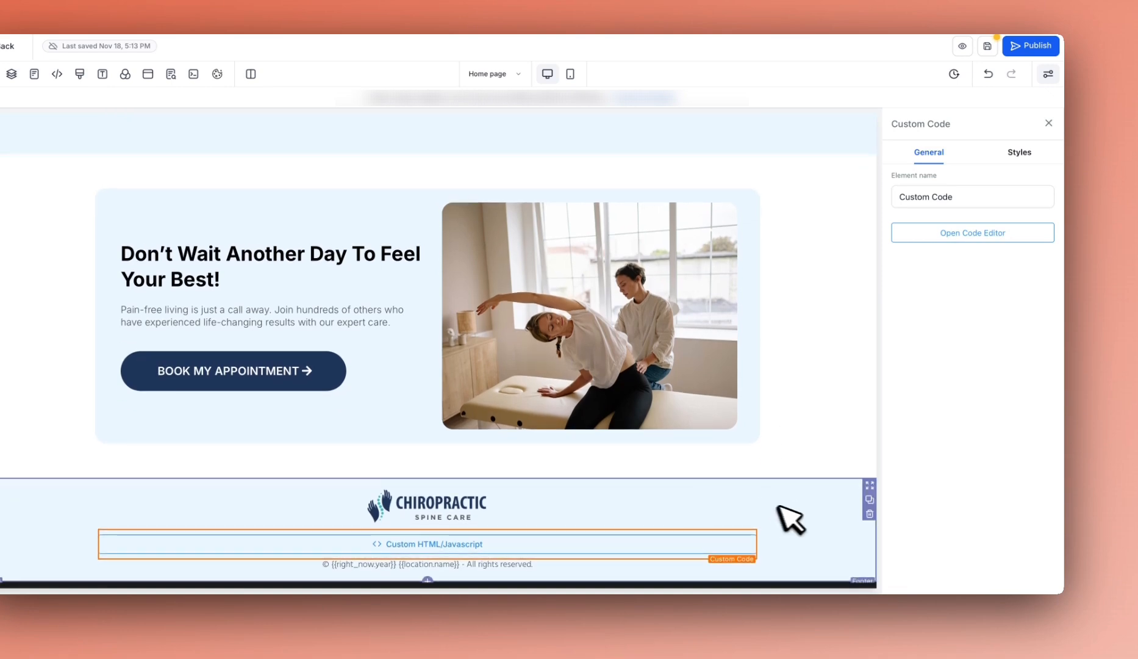
click(783, 503)
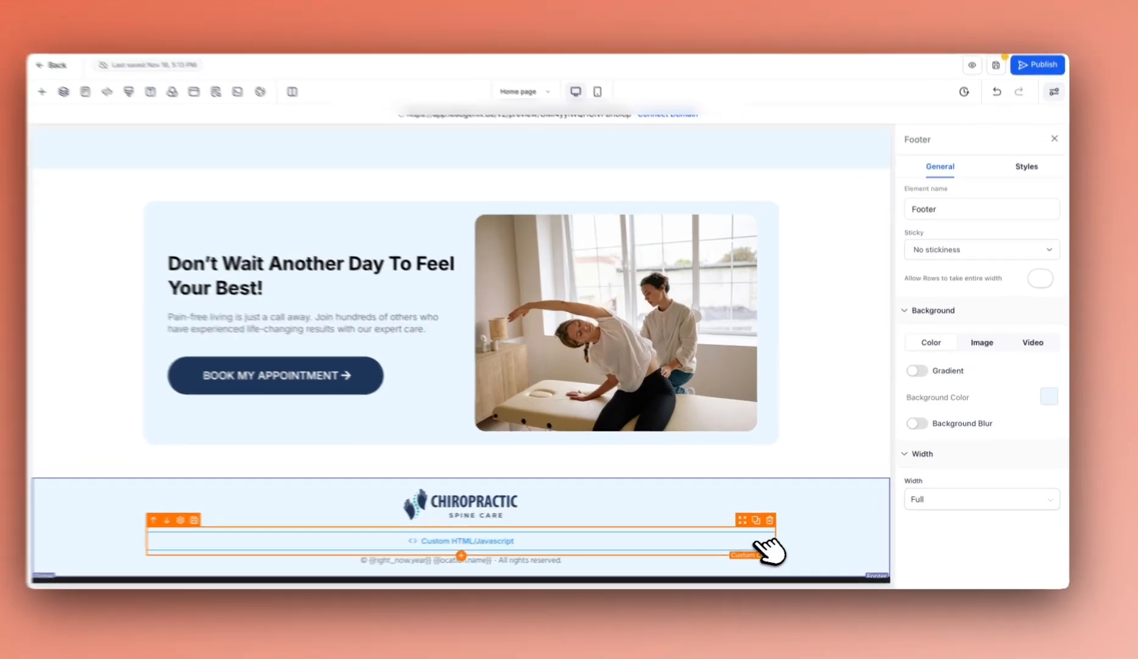
click(775, 540)
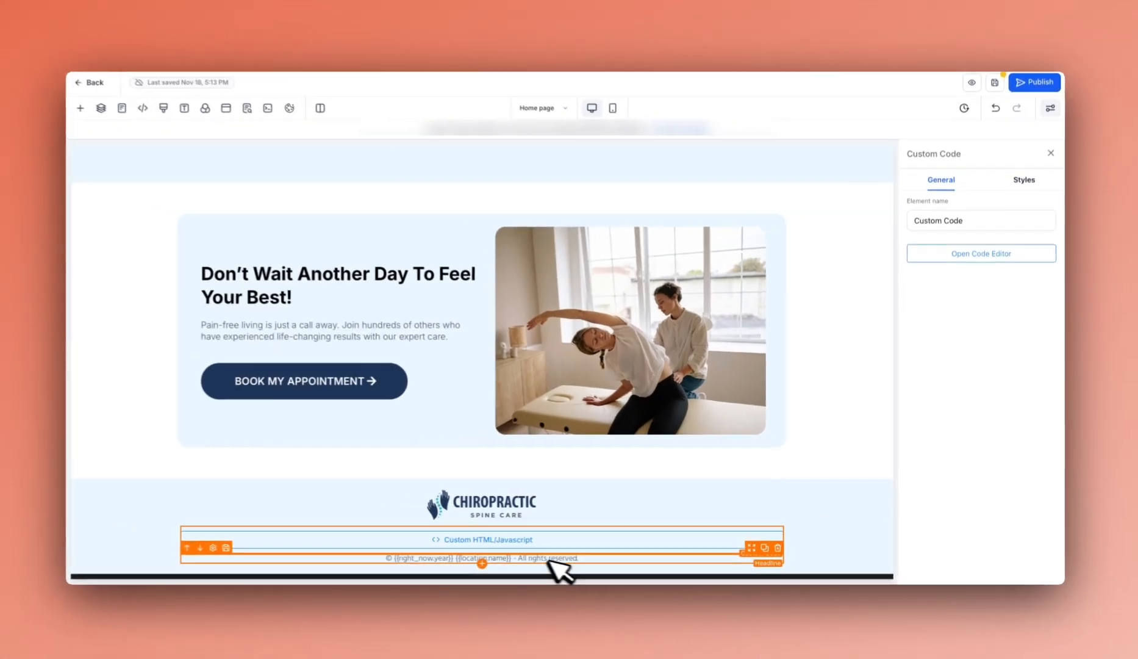
Add the custom class "scroll-fade-up" to the "AS SEEN ON" headline row and the "Don't Wait Another Day" call-to-action row
scroll(655, 534, up, 15)
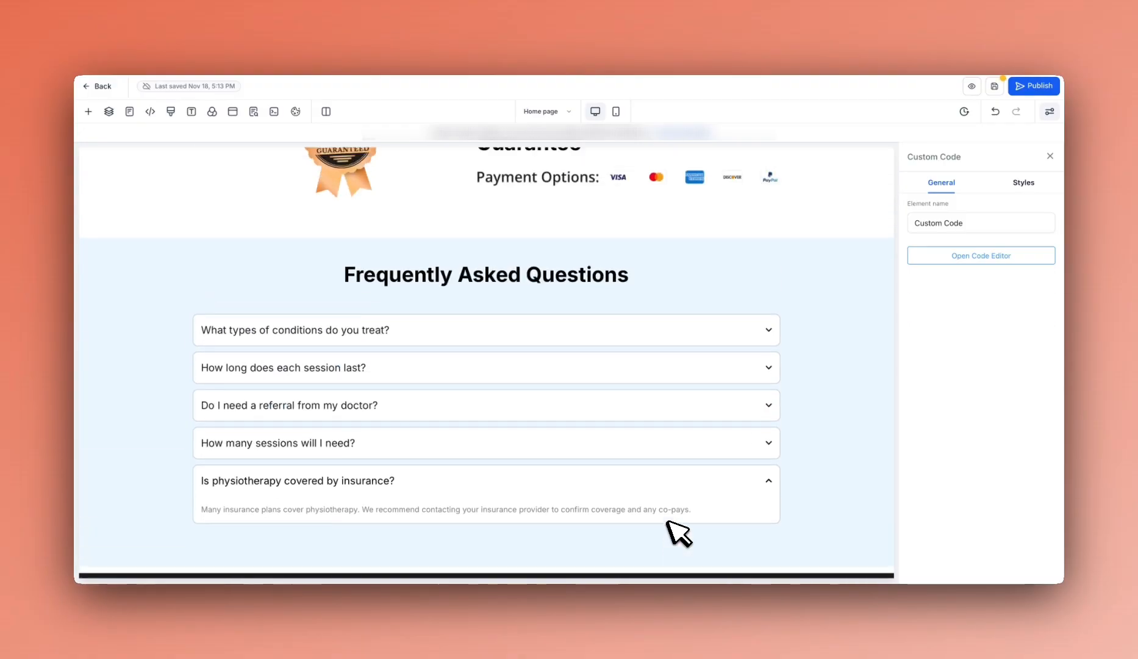
scroll(679, 532, up, 5)
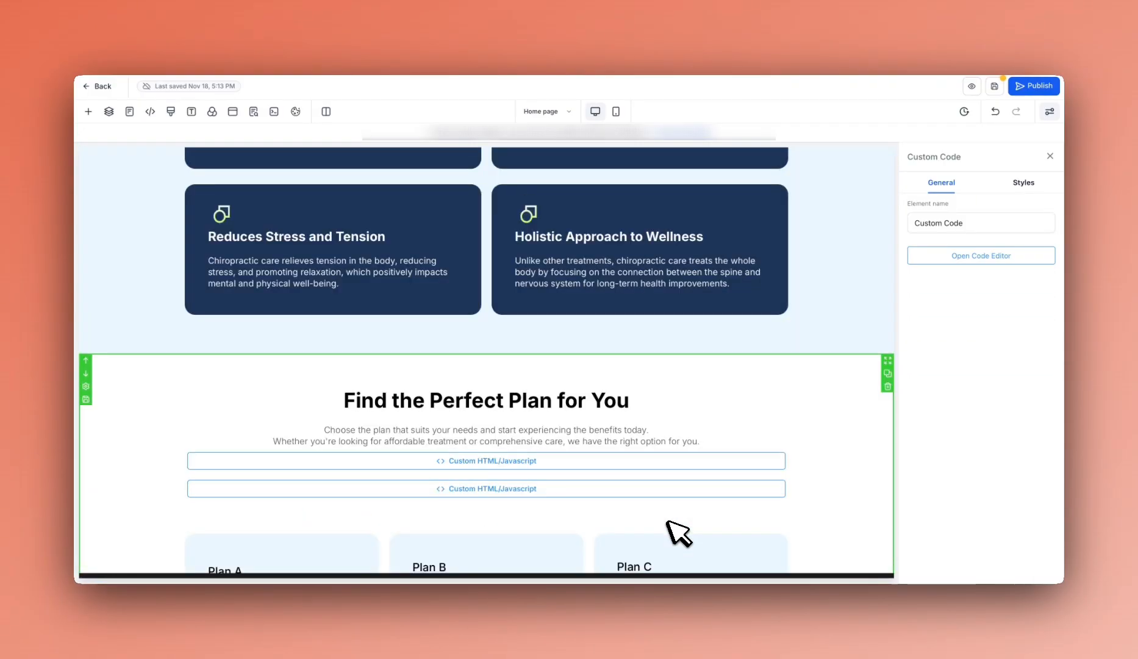
scroll(679, 533, up, 15)
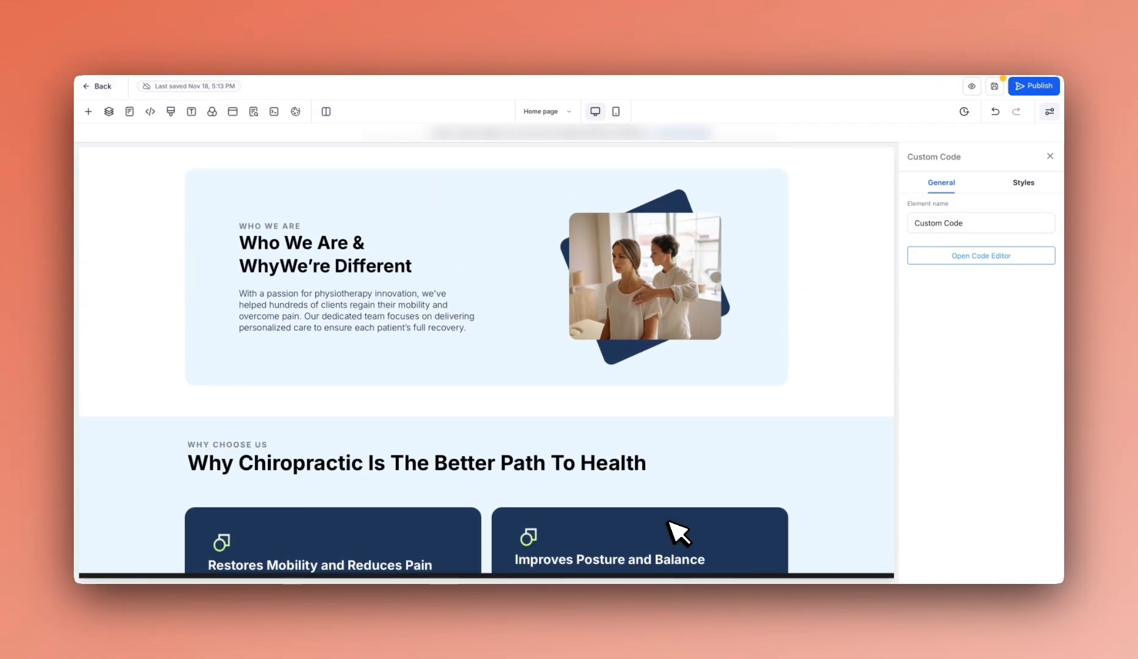
scroll(679, 533, up, 15)
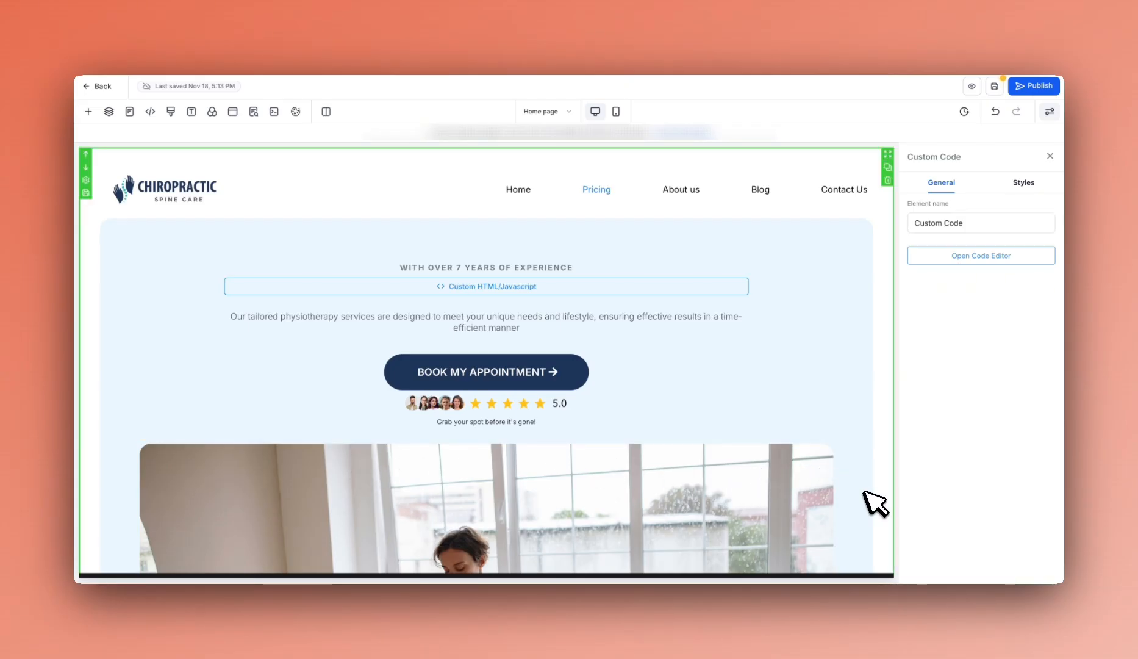
scroll(866, 495, down, 1)
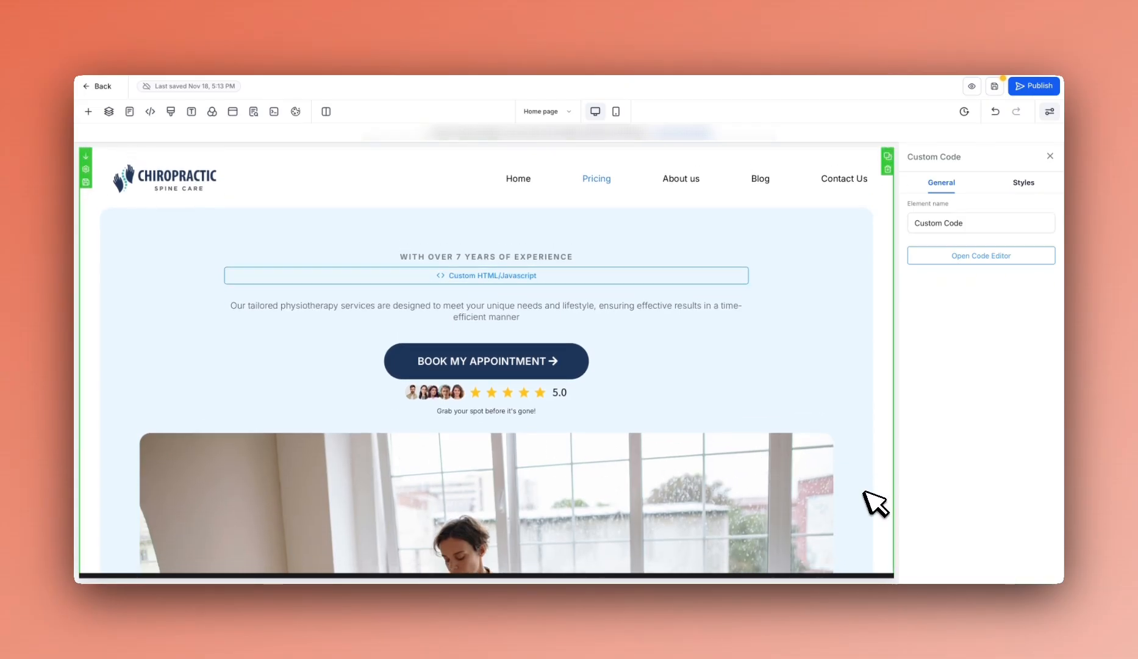
scroll(696, 424, down, 5)
scroll(687, 430, down, 6)
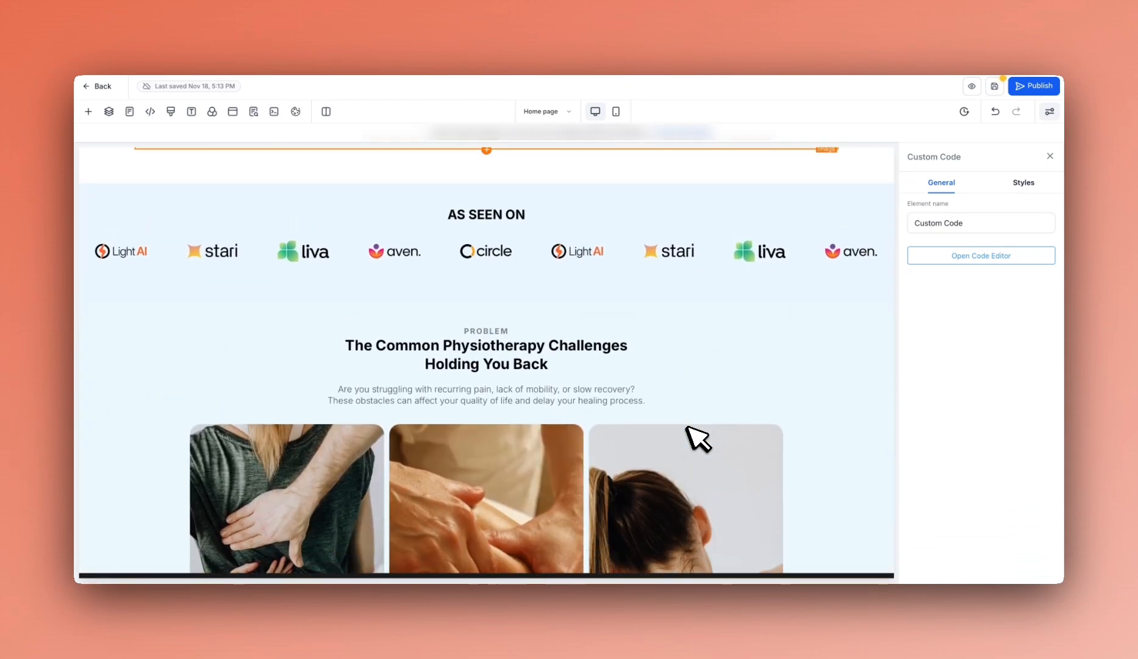
scroll(671, 403, up, 2)
click(536, 291)
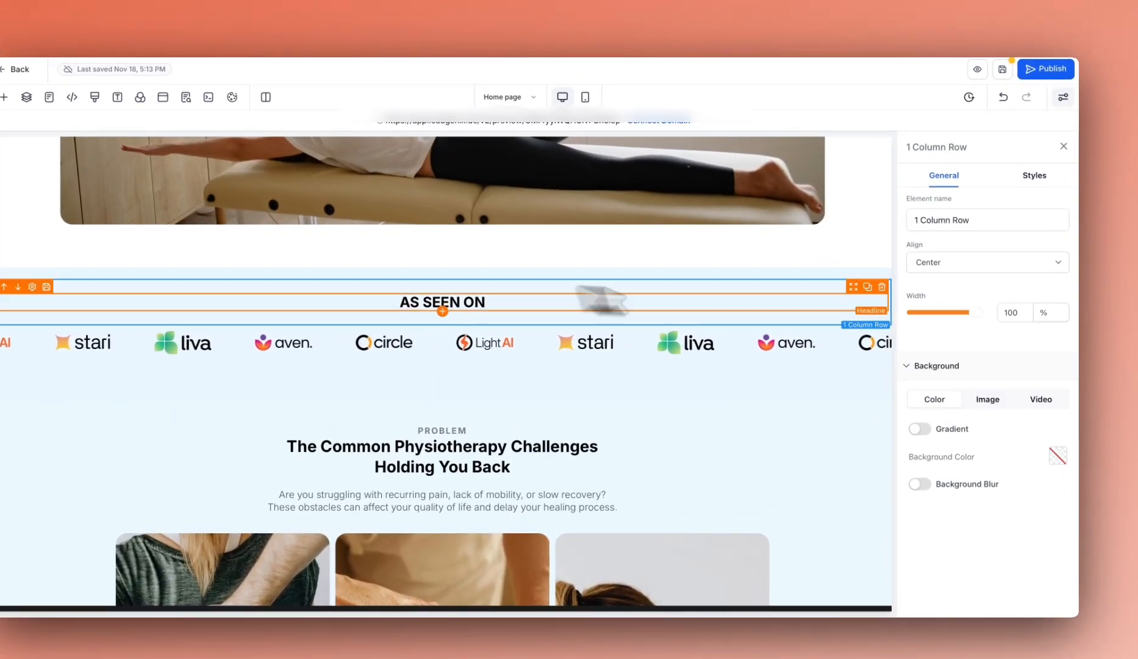
click(1035, 176)
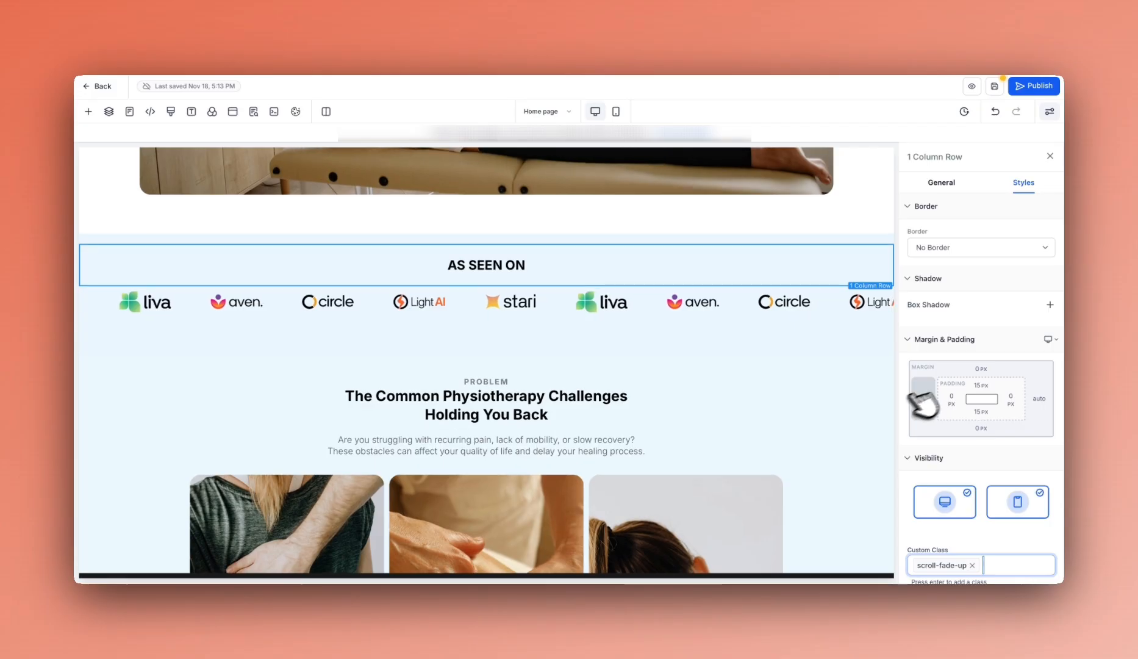
scroll(924, 410, down, 2)
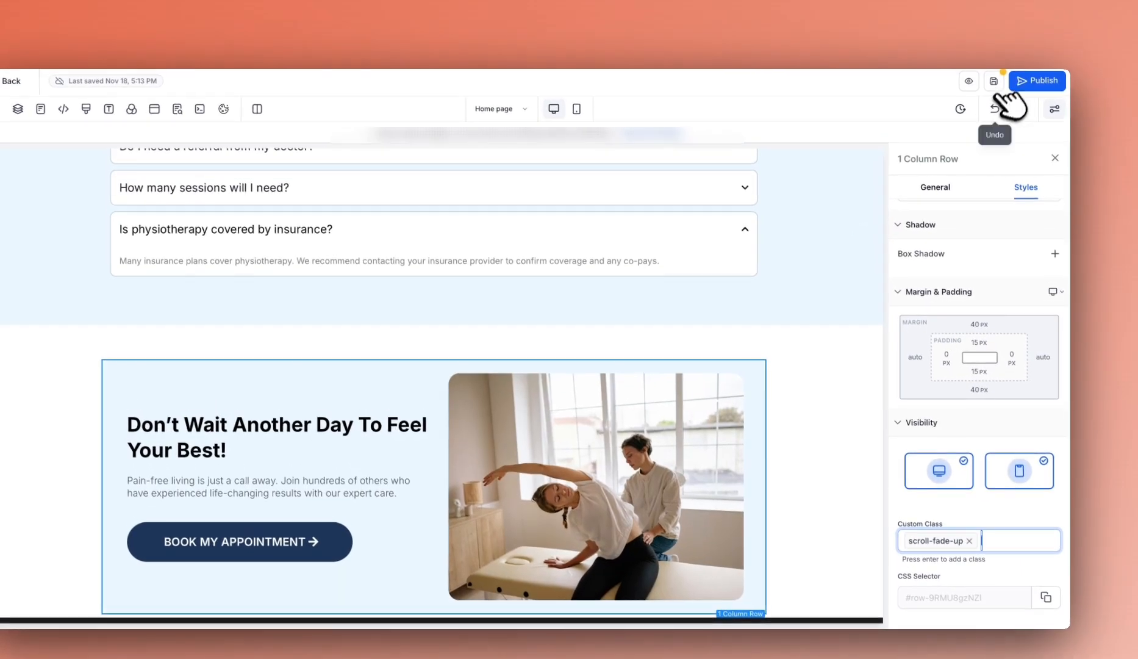
Save the page, accepting the sync of the global section changes and choosing not to show that notice again
click(995, 86)
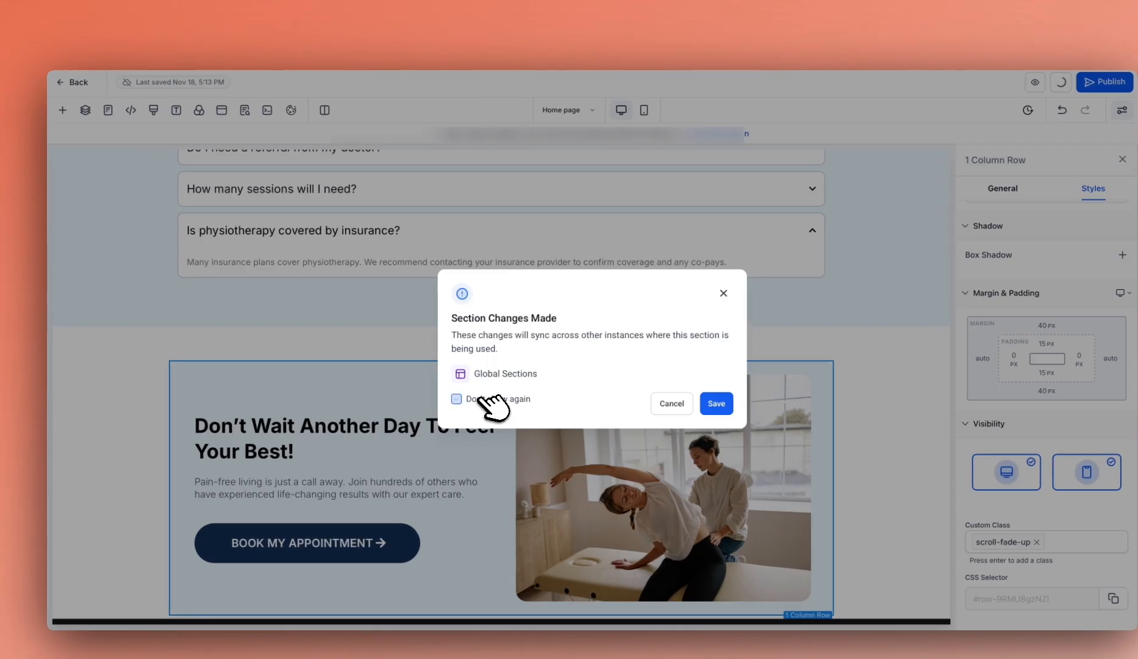
click(482, 399)
click(717, 402)
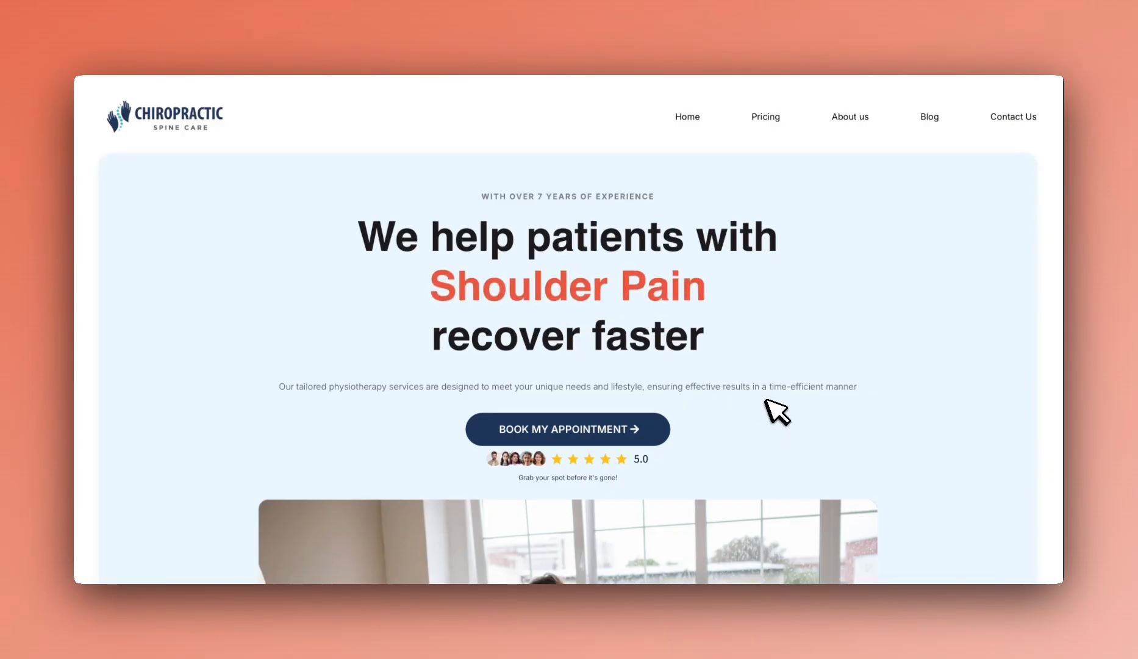
Examine the scroll fade-up animations in the page preview, from the hero section down to the "Don't Wait Another Day" call to action
scroll(767, 401, down, 10)
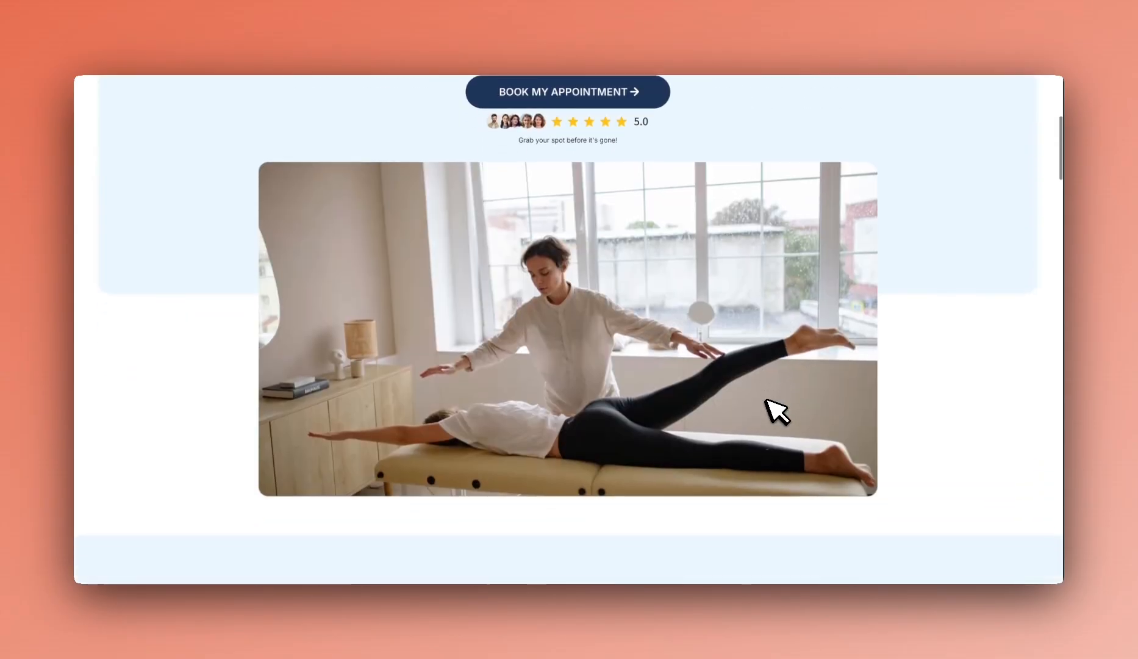
scroll(776, 412, down, 10)
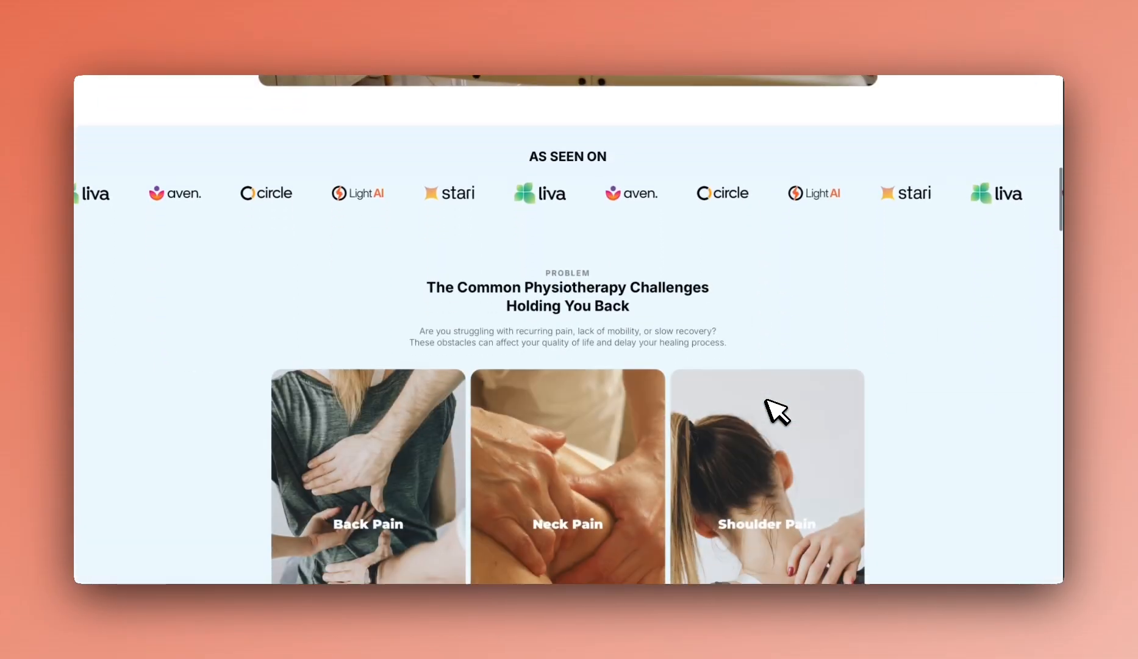
scroll(776, 412, down, 6)
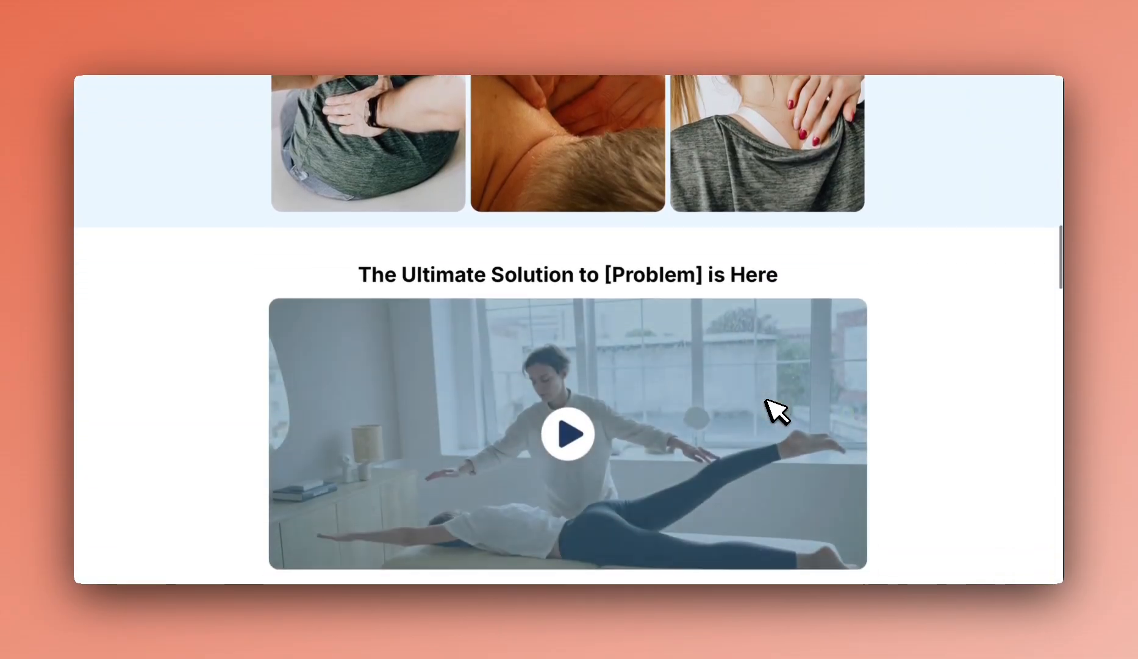
scroll(776, 413, down, 8)
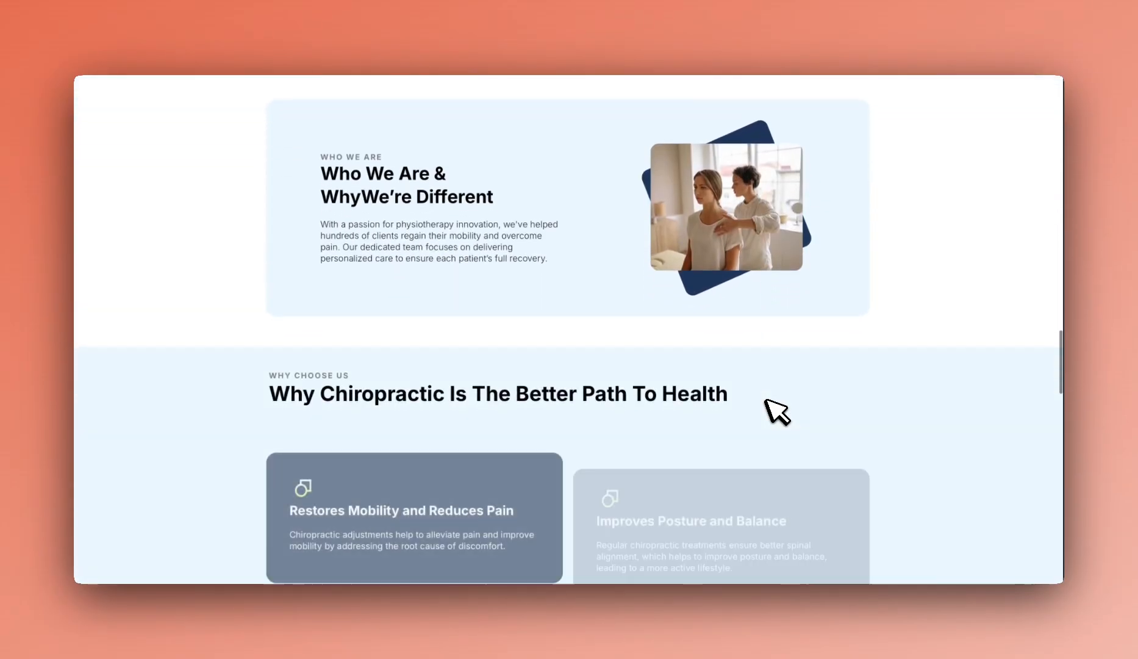
scroll(776, 412, down, 3)
scroll(776, 412, down, 3)
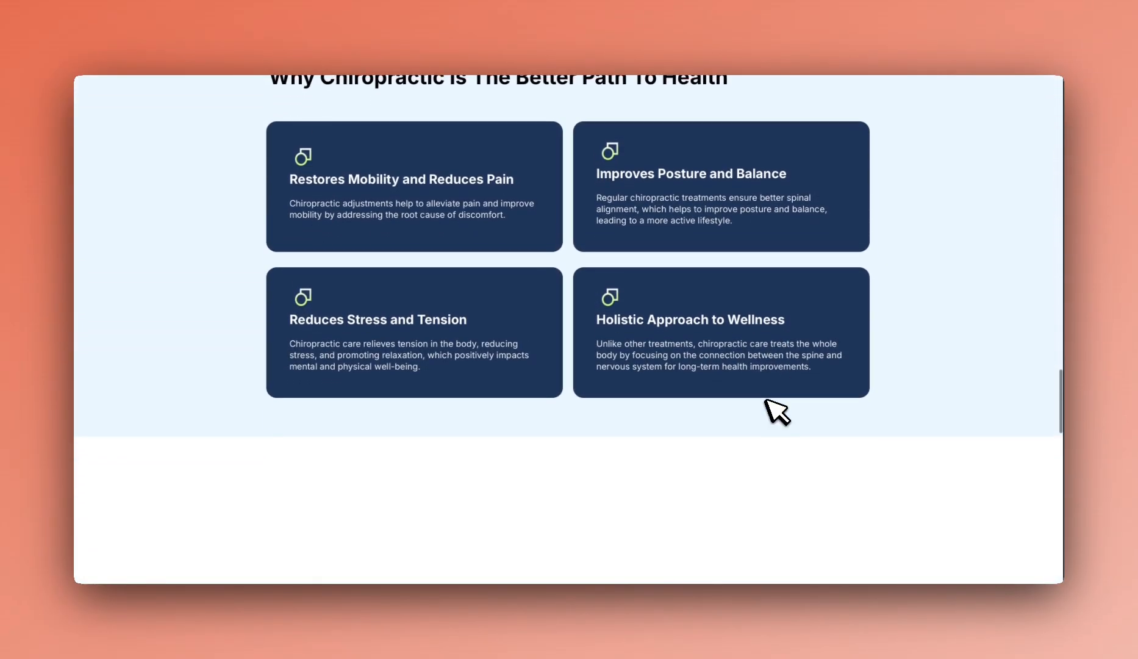
scroll(776, 412, down, 3)
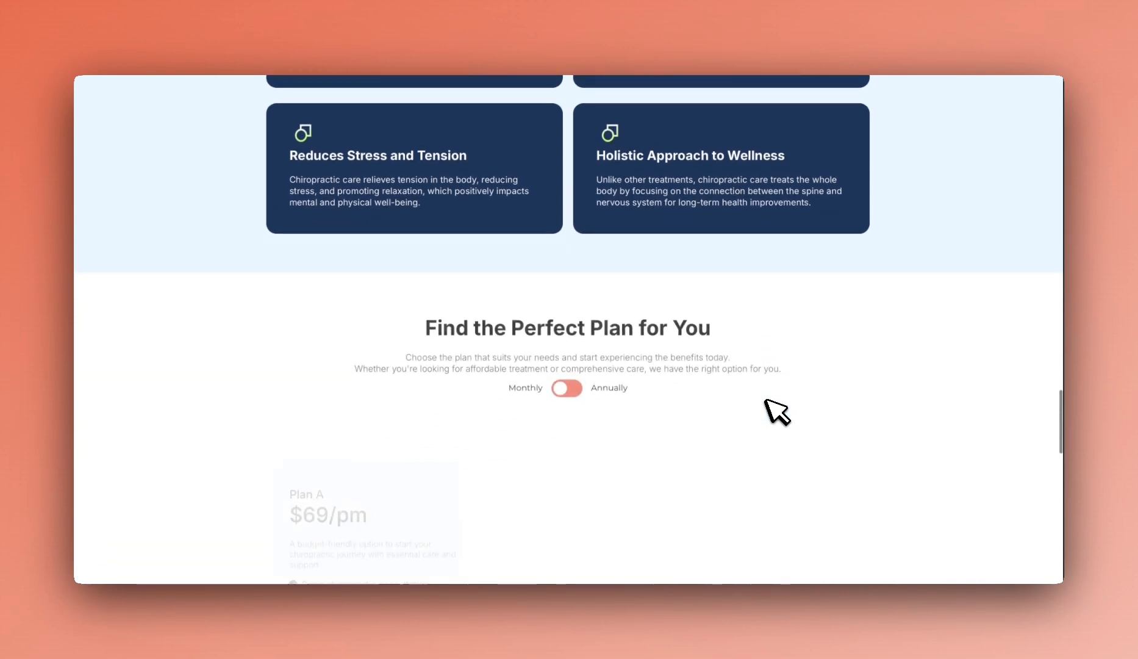
scroll(776, 412, down, 4)
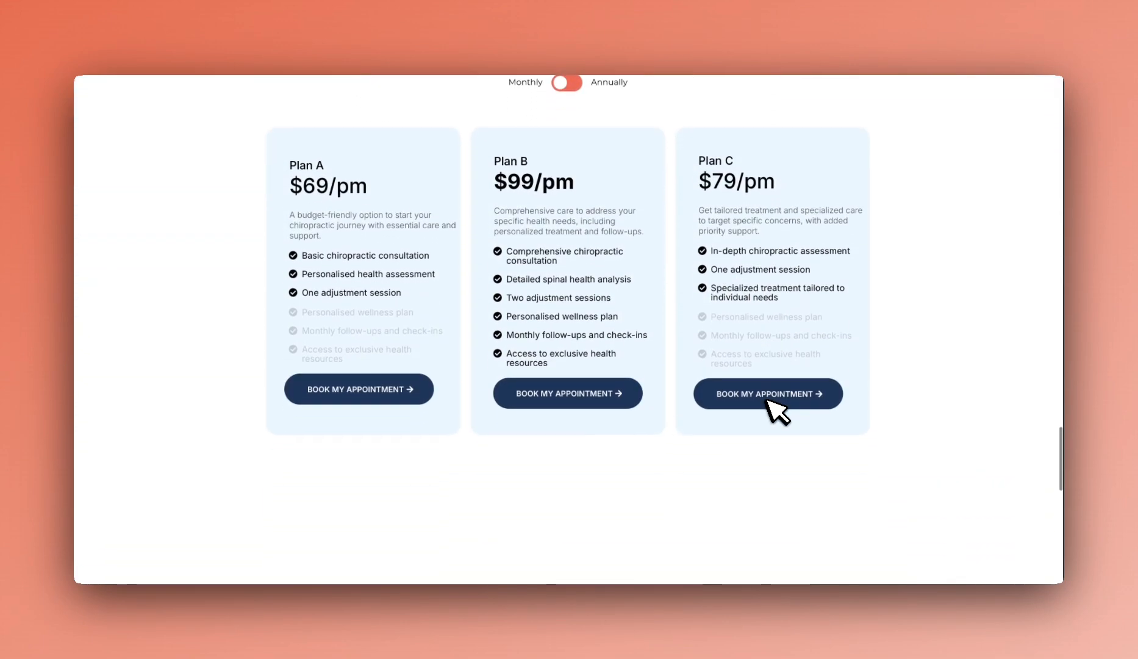
scroll(776, 413, down, 4)
scroll(776, 412, down, 5)
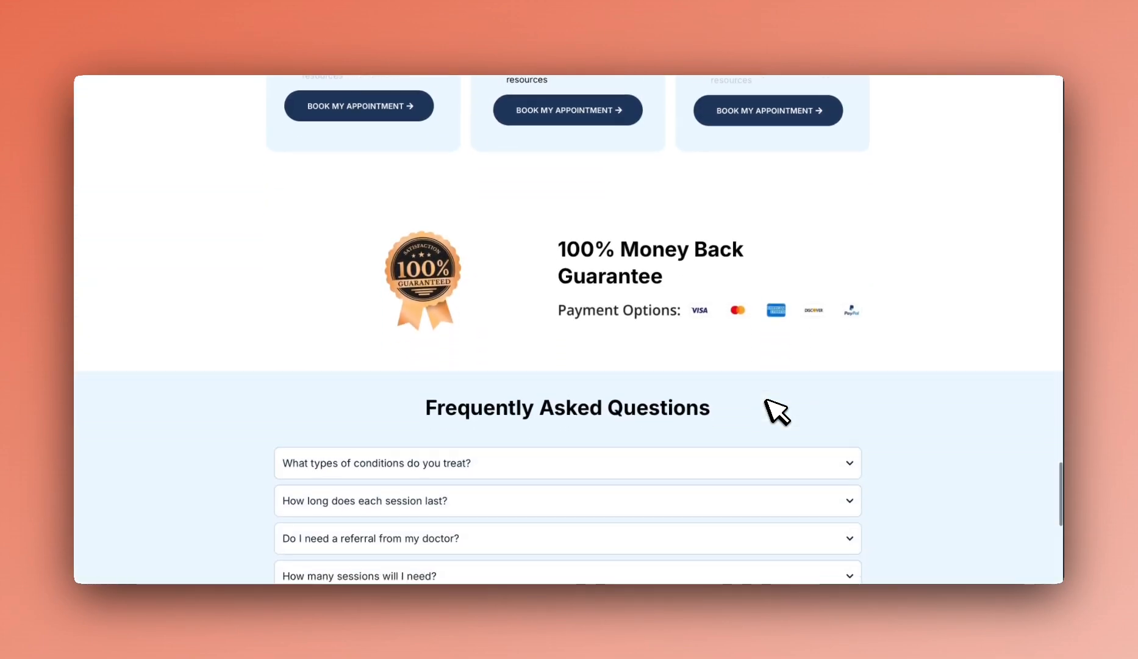
scroll(776, 413, down, 3)
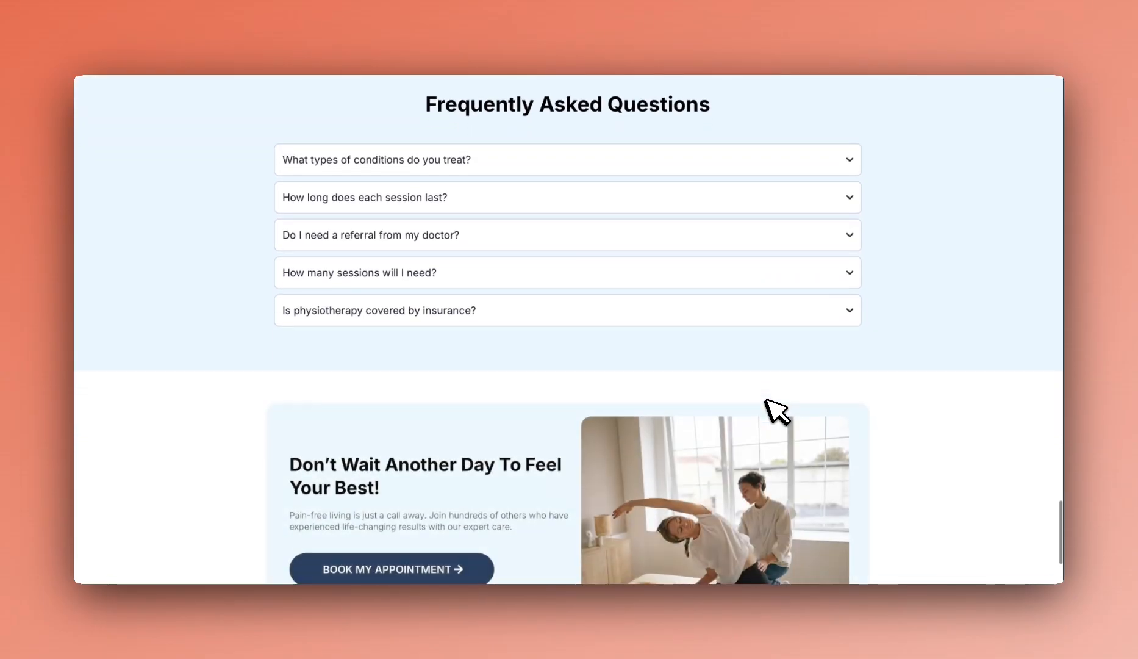
Recheck the fade-up animations in the preview on the FAQ, pricing plans, "Why Choose Us" cards and "Who We Are" section
scroll(776, 412, up, 1)
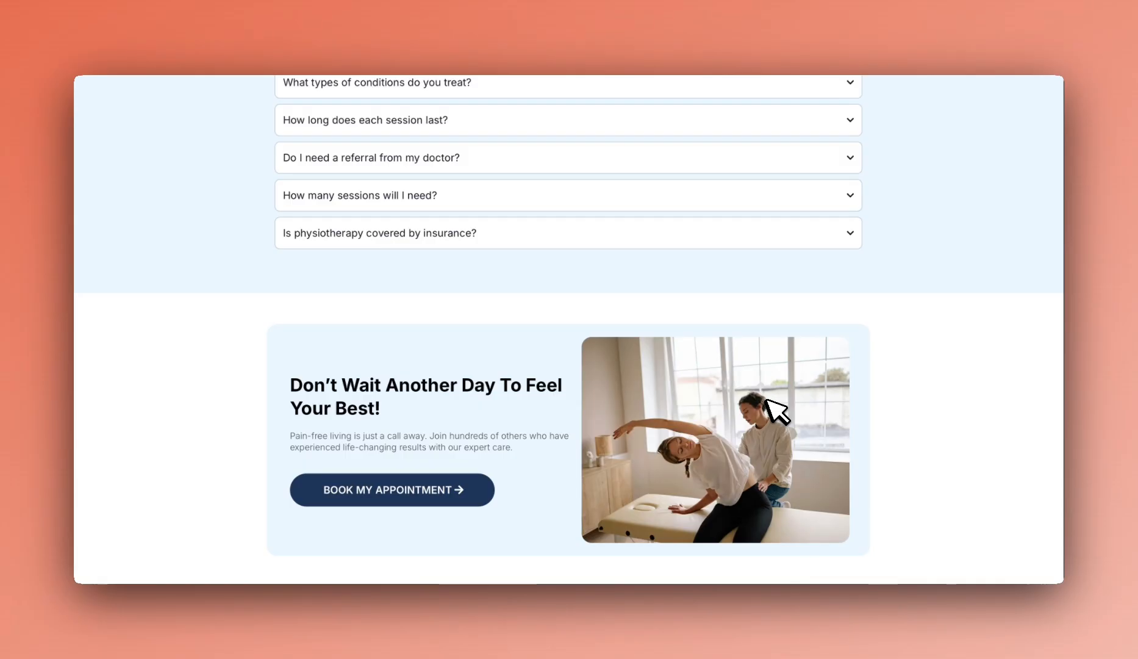
scroll(776, 412, up, 3)
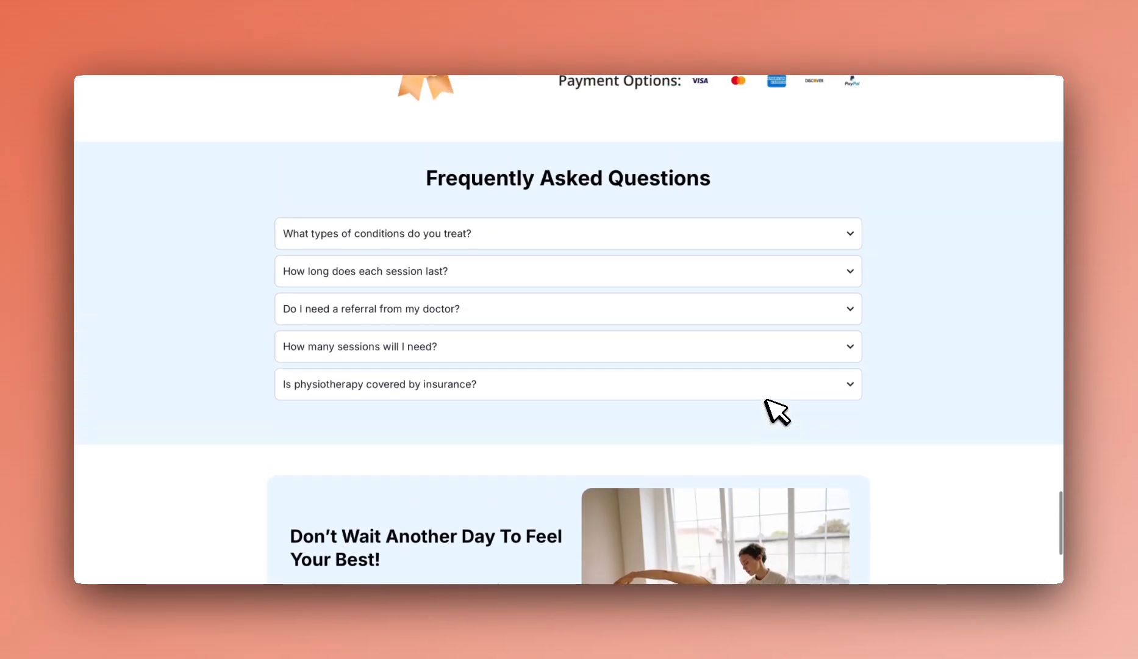
scroll(776, 412, up, 4)
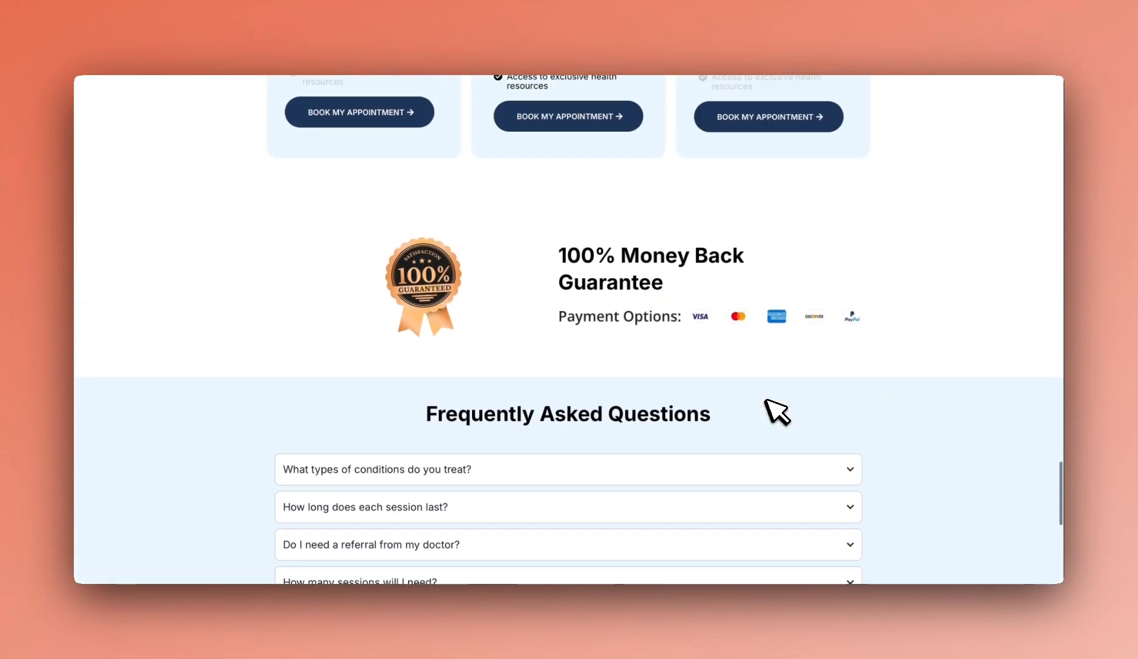
scroll(776, 412, up, 3)
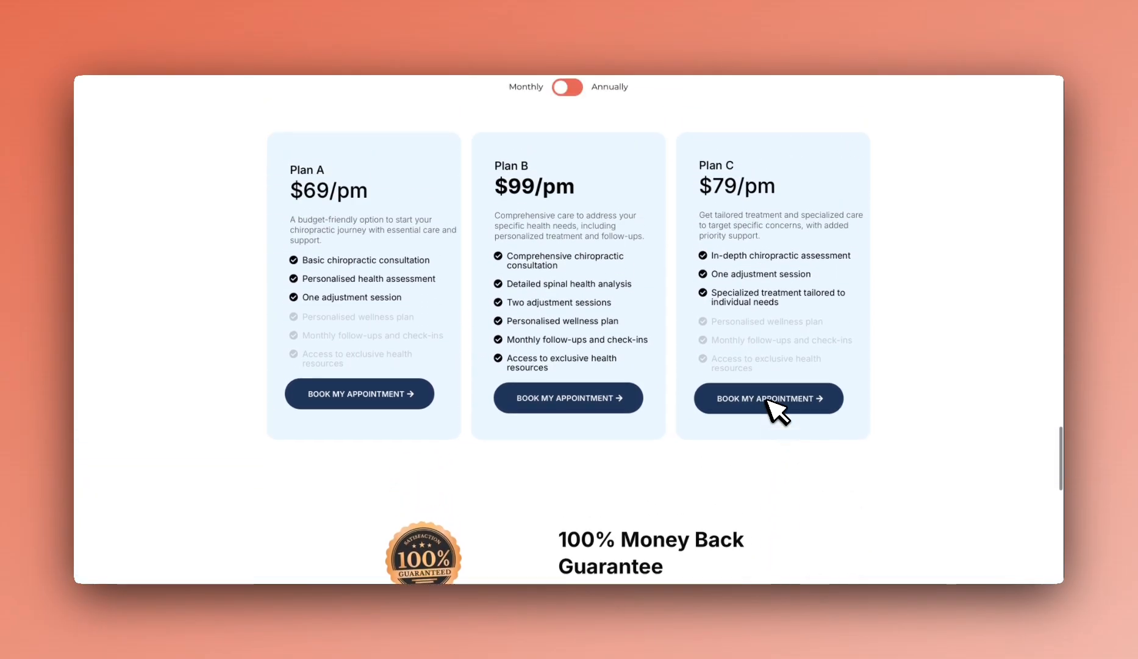
scroll(776, 413, up, 5)
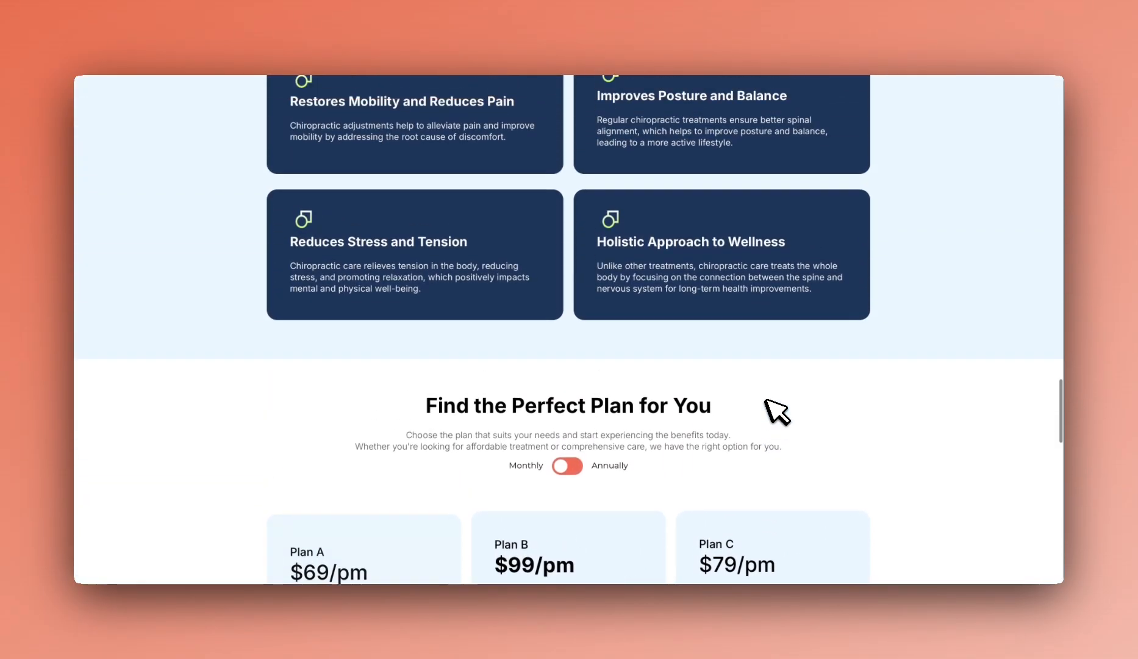
scroll(776, 412, up, 8)
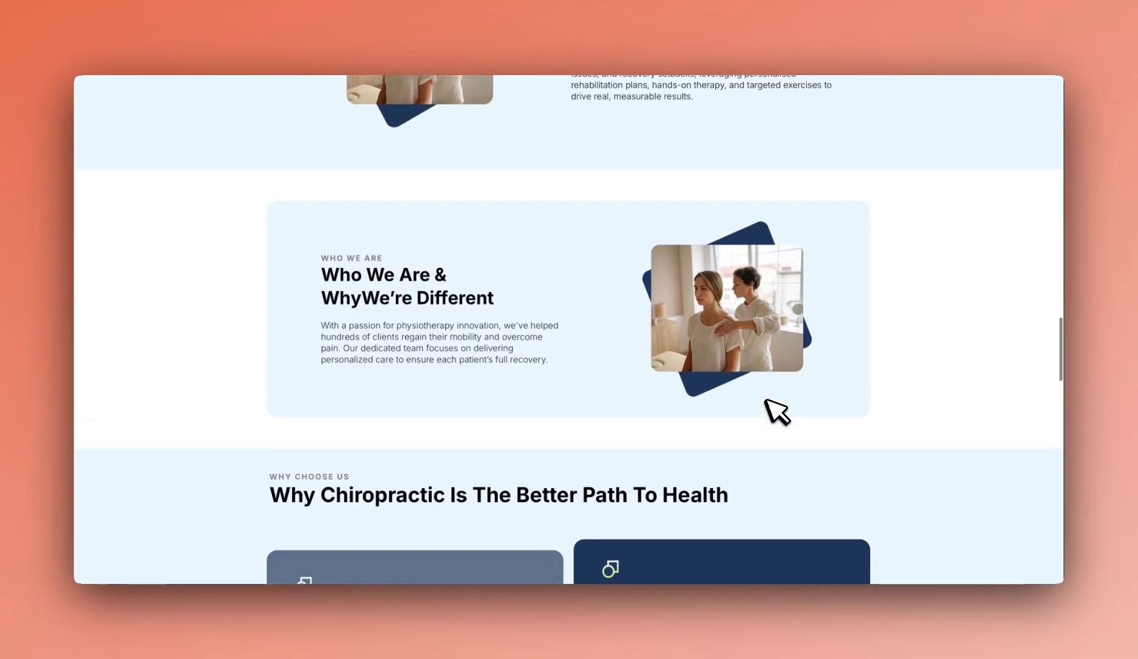
scroll(775, 413, up, 2)
scroll(776, 412, down, 10)
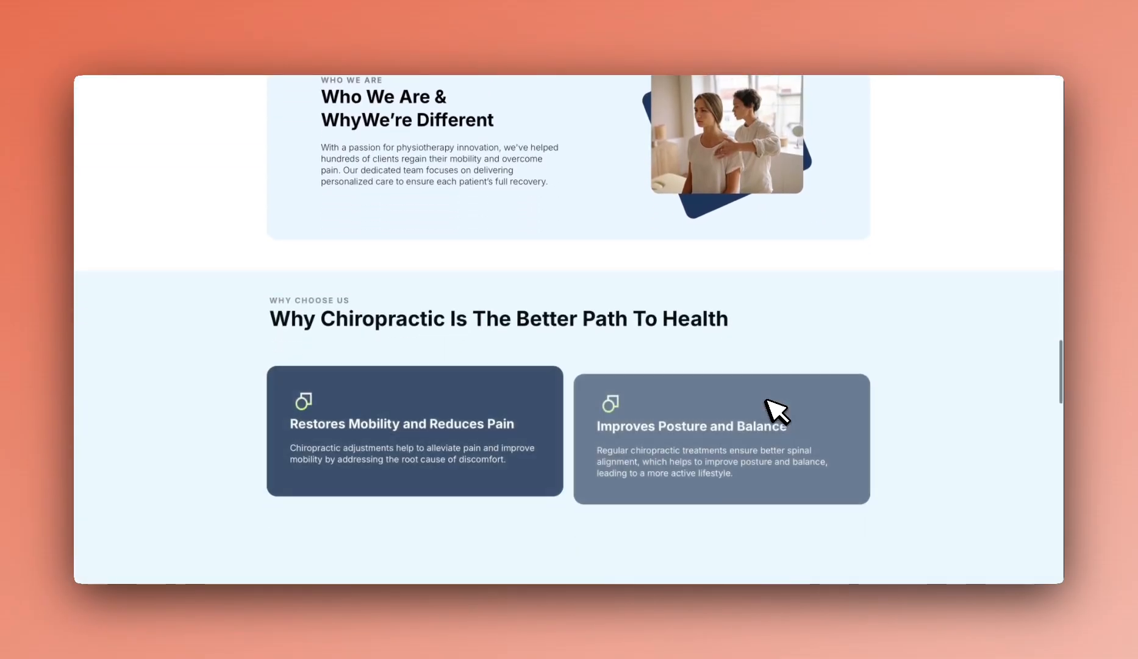
scroll(776, 412, down, 6)
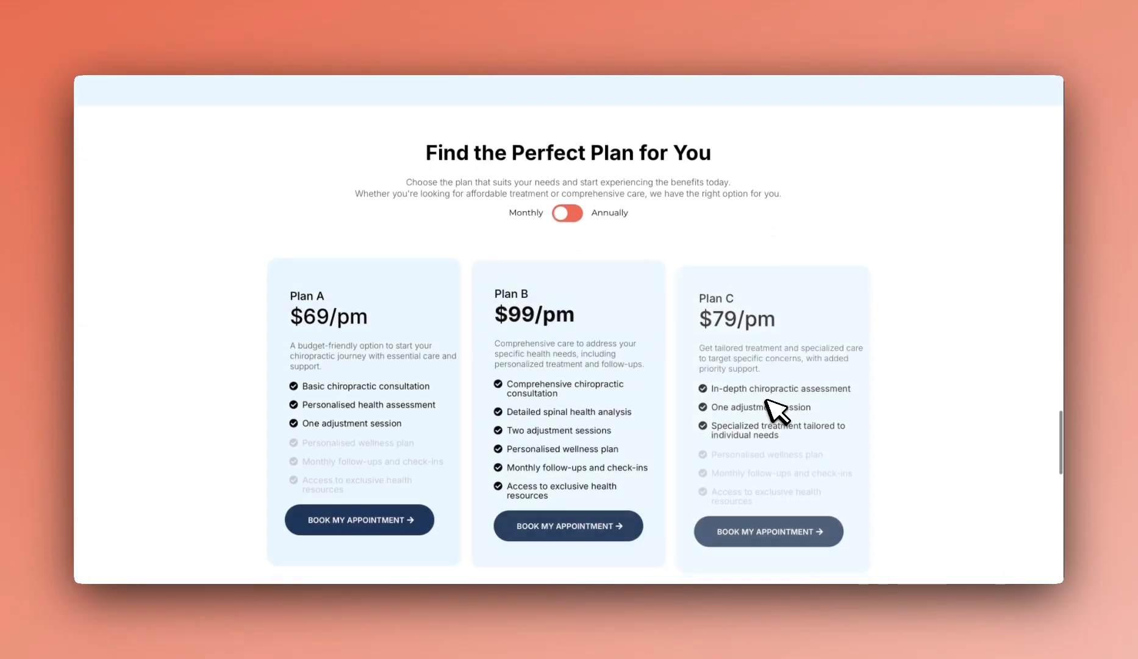
scroll(776, 413, down, 1)
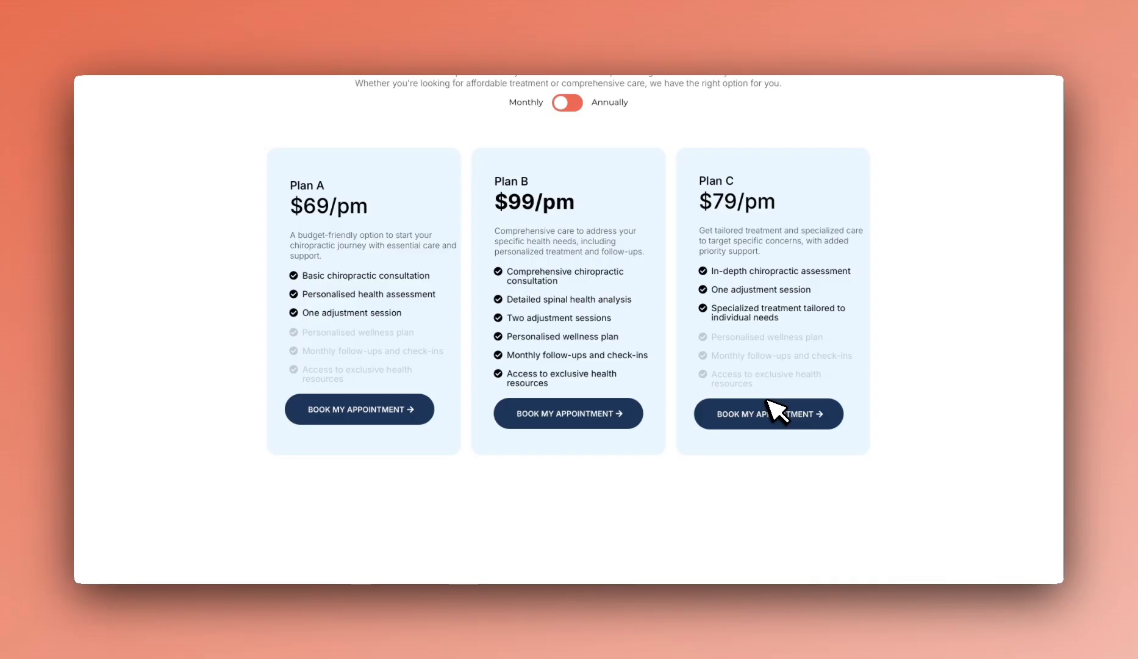
scroll(776, 413, down, 2)
scroll(776, 413, up, 10)
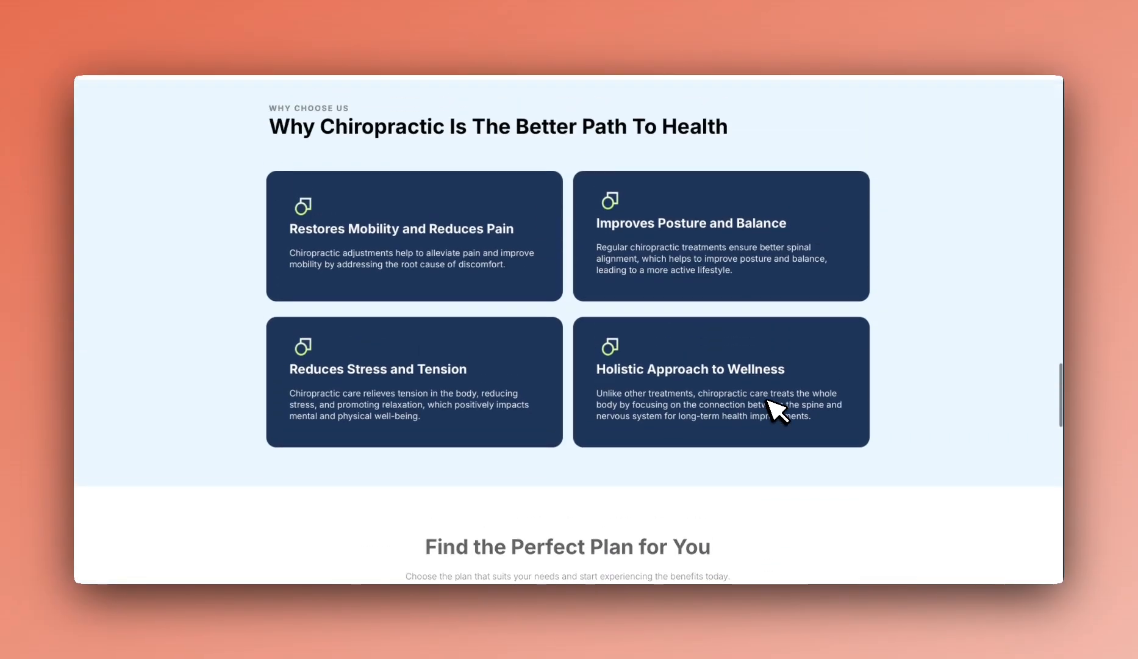
scroll(776, 412, up, 10)
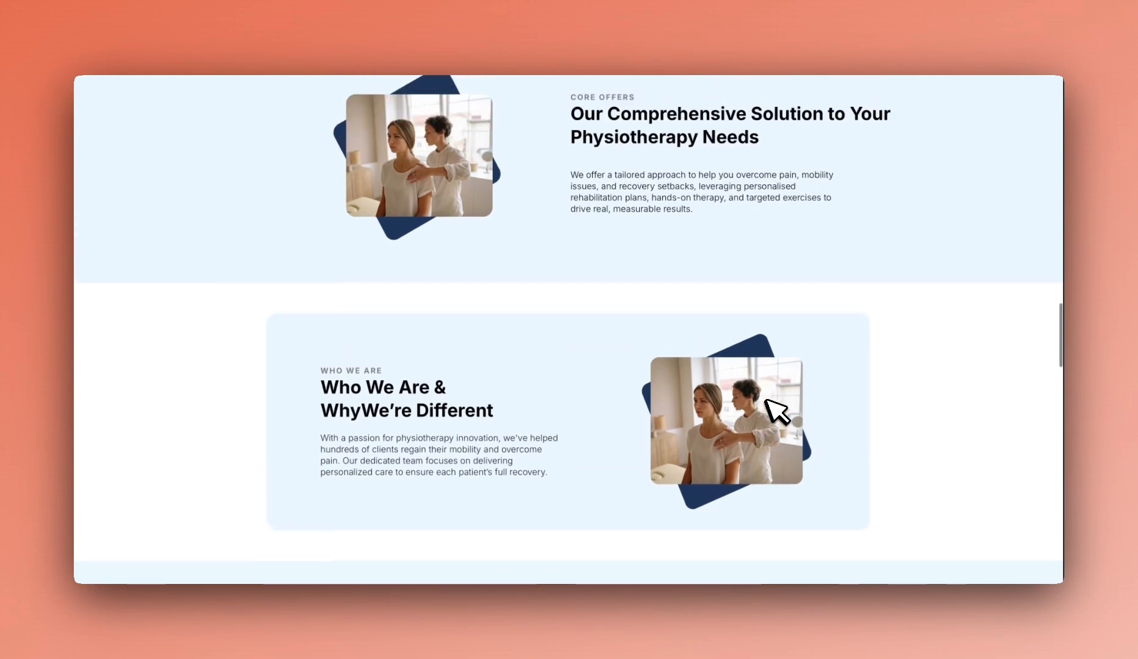